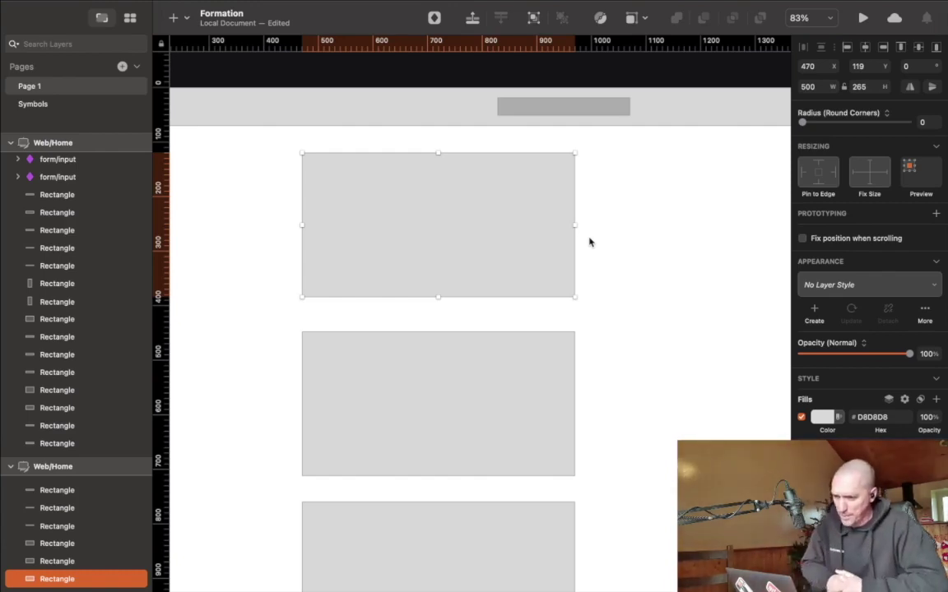
- Examine the placeholder rectangles on Page 1 and the colour swatches and components on the Symbols page, and return to Page 1
{"action": "scroll", "coordinate": [618, 233], "scroll_direction": "right", "scroll_amount": 5}
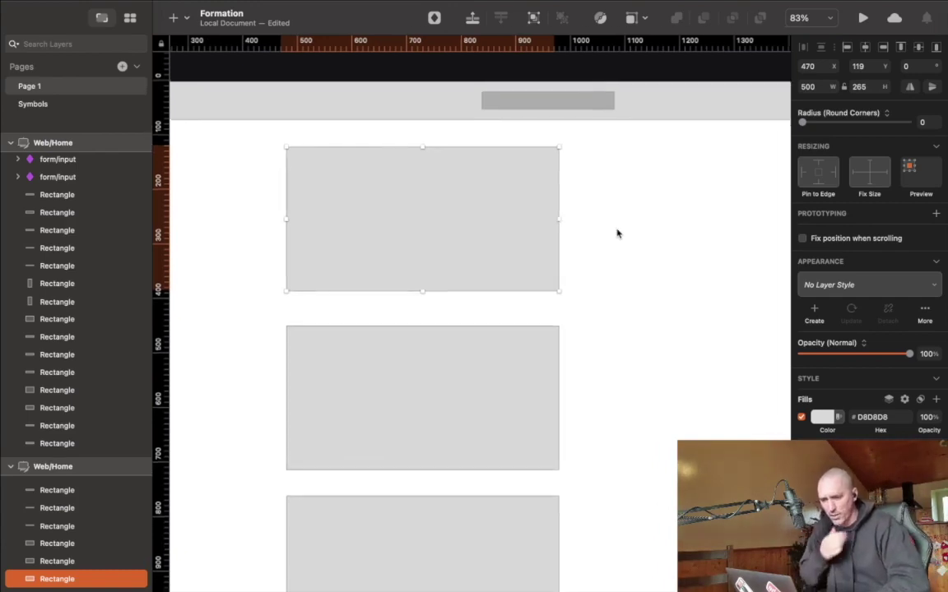
{"action": "scroll", "coordinate": [618, 234], "scroll_direction": "left", "scroll_amount": 5}
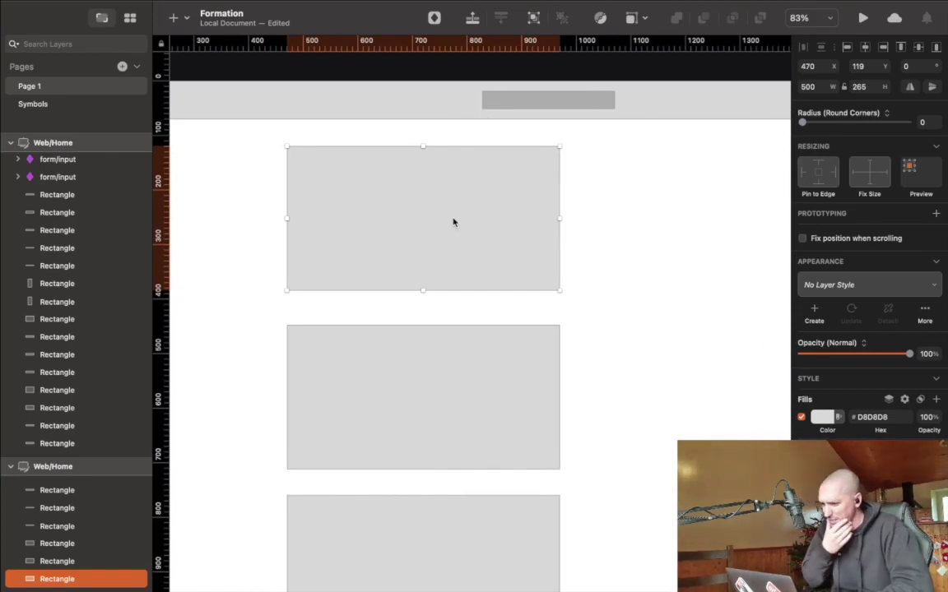
{"action": "scroll", "coordinate": [475, 238], "scroll_direction": "right", "scroll_amount": 3}
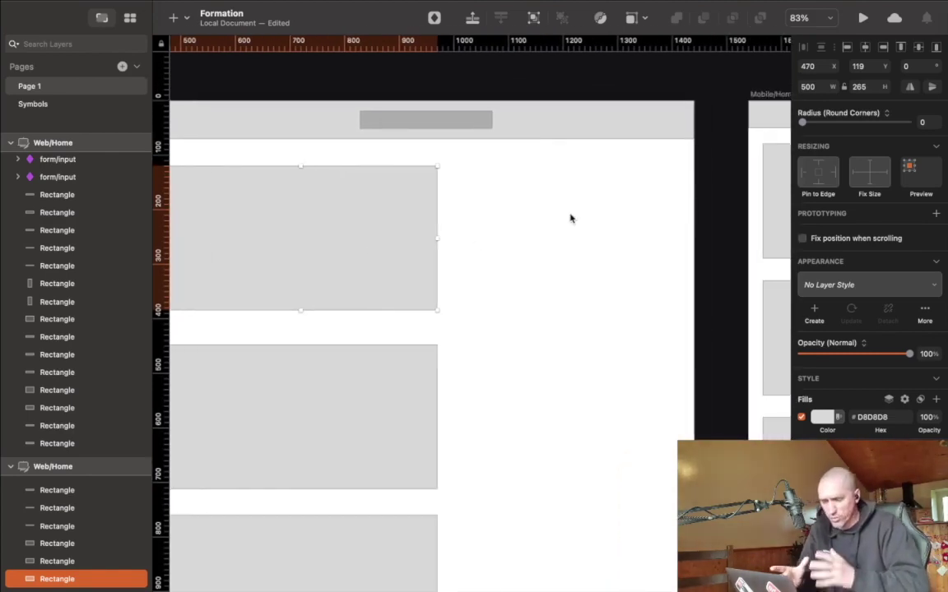
{"action": "left_click", "coordinate": [58, 104]}
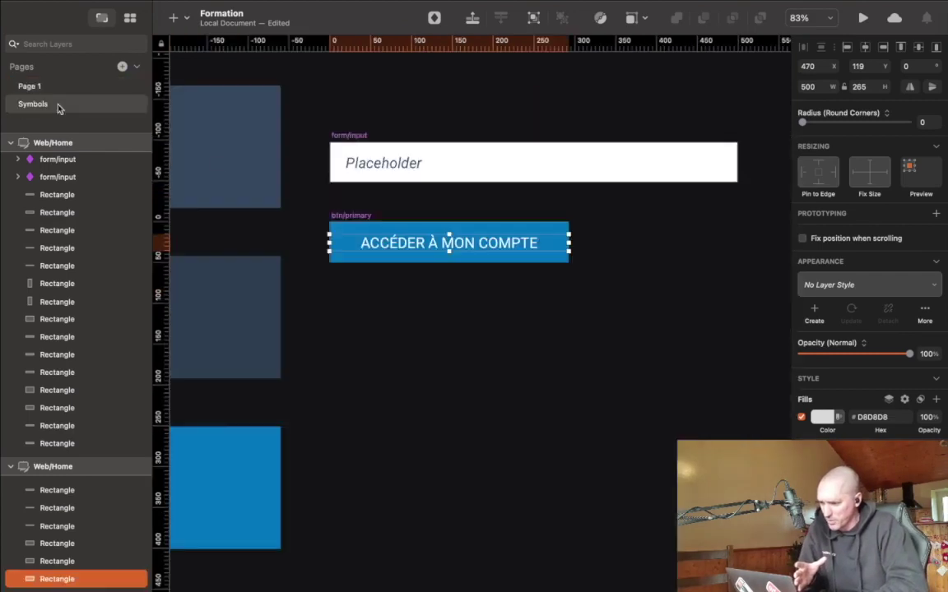
{"action": "scroll", "coordinate": [302, 200], "scroll_direction": "left", "scroll_amount": 3}
{"action": "scroll", "coordinate": [301, 201], "scroll_direction": "down", "scroll_amount": 5}
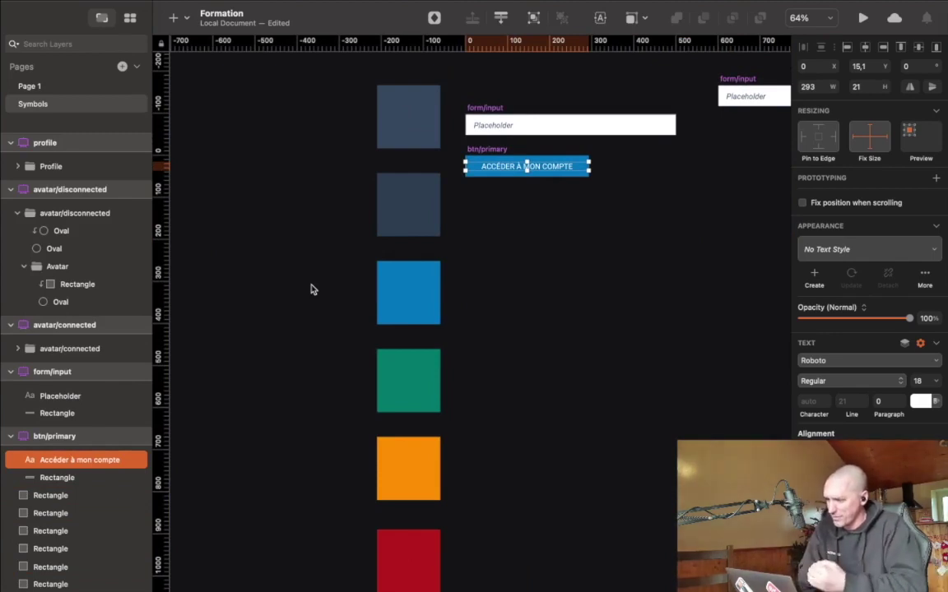
{"action": "left_click", "coordinate": [41, 87]}
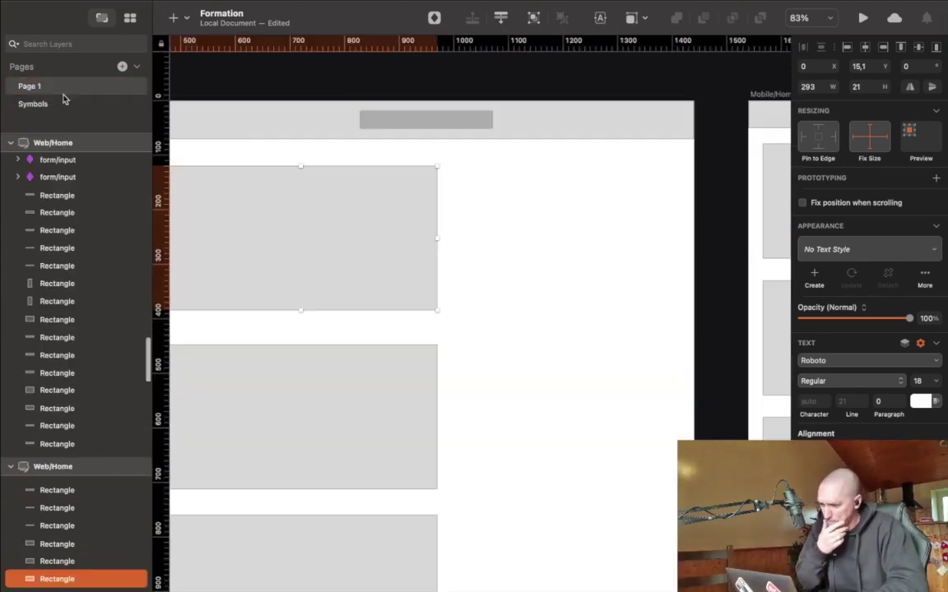
- Try to insert a random Unsplash photo as a 100 by 100 square beside the top Web/Home rectangle
{"action": "scroll", "coordinate": [411, 311], "scroll_direction": "left", "scroll_amount": 3}
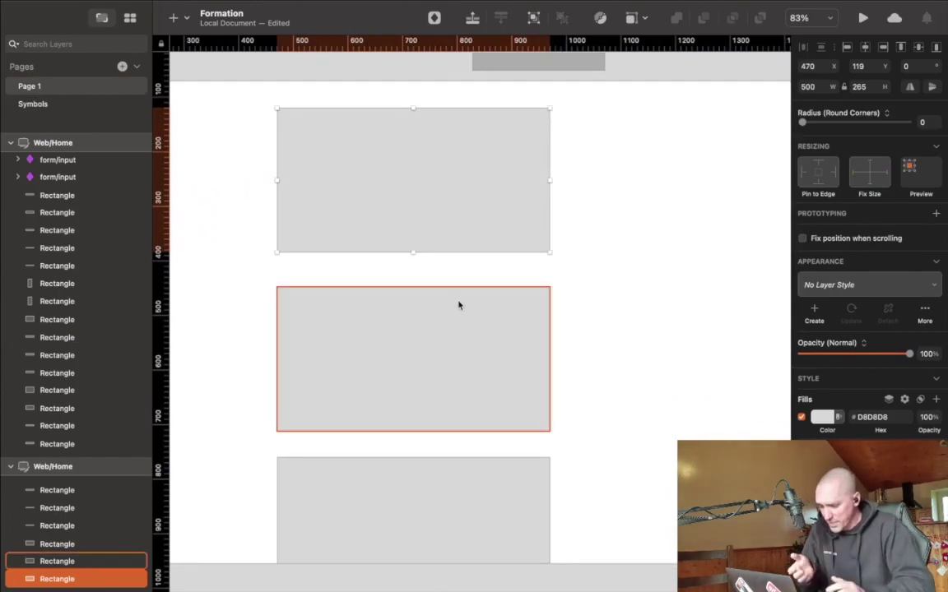
{"action": "left_click", "coordinate": [183, 18]}
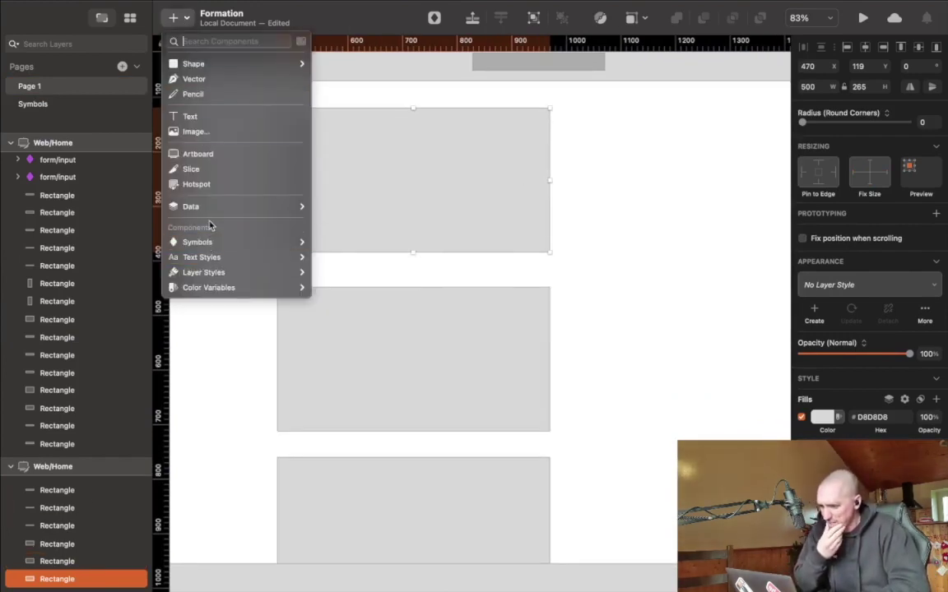
{"action": "mouse_move", "coordinate": [212, 207]}
{"action": "mouse_move", "coordinate": [354, 247]}
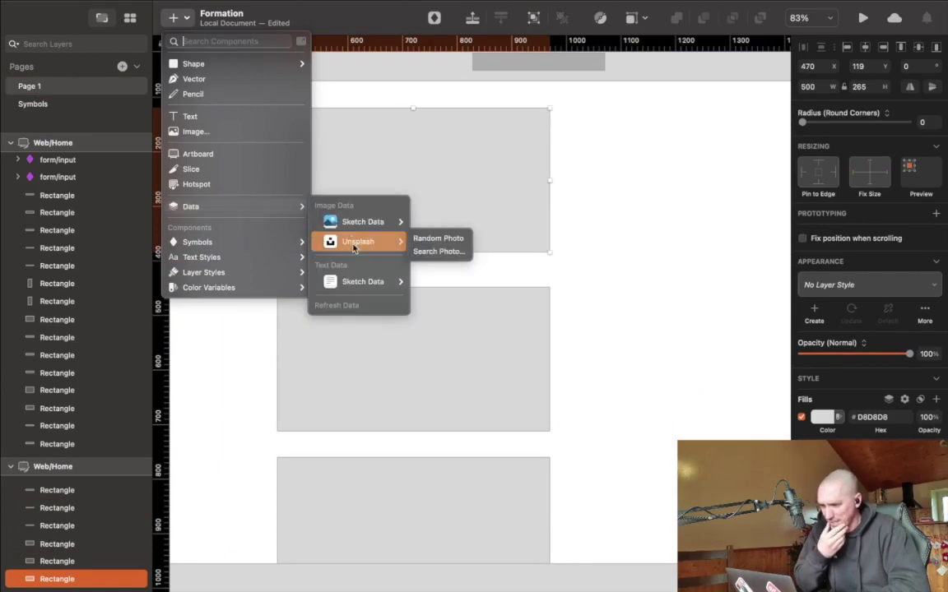
{"action": "left_click", "coordinate": [436, 239]}
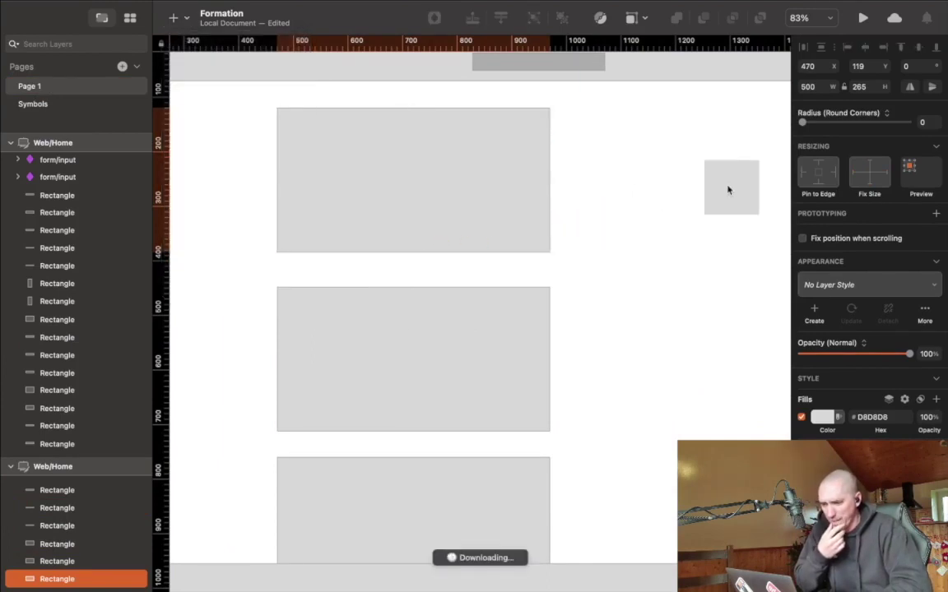
{"action": "left_click", "coordinate": [692, 185]}
{"action": "scroll", "coordinate": [668, 296], "scroll_direction": "right", "scroll_amount": 3}
{"action": "scroll", "coordinate": [668, 297], "scroll_direction": "up", "scroll_amount": 1}
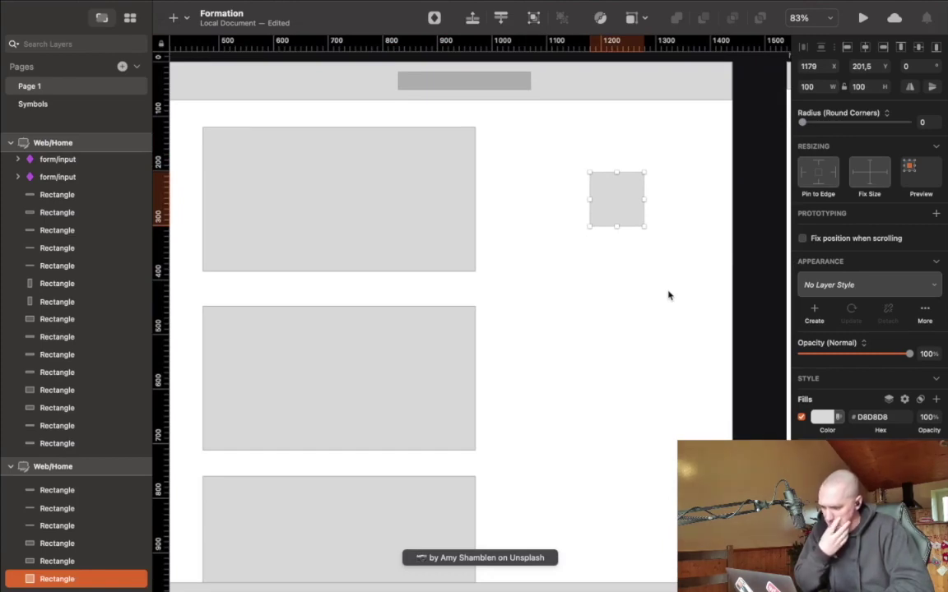
- Move the small grey square closer to the top rectangle and delete it
{"action": "left_click_drag", "start_coordinate": [629, 212], "coordinate": [592, 231]}
{"action": "left_click", "coordinate": [597, 311]}
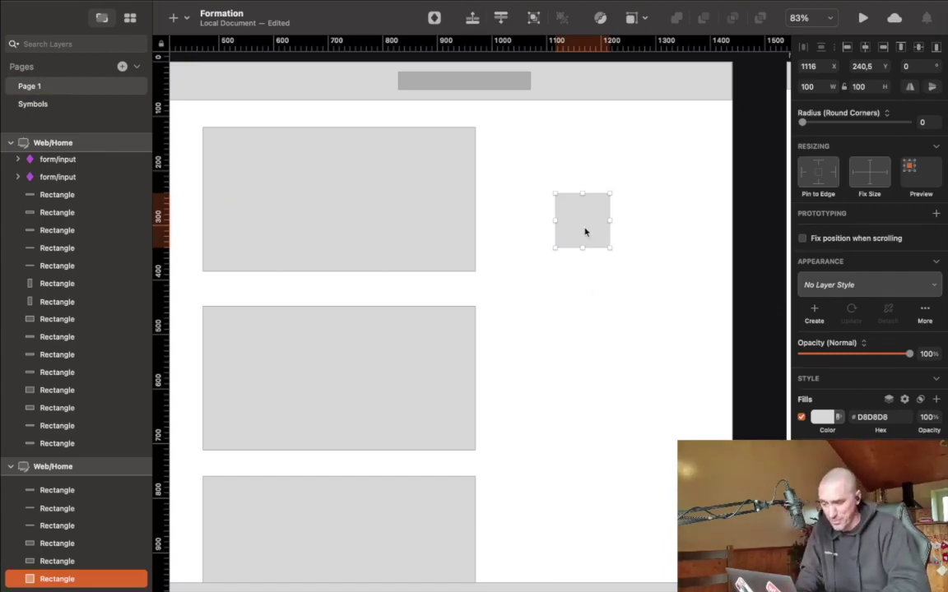
{"action": "key", "text": "Delete"}
- Switch to Chrome and open unsplash.com in a new tab
{"action": "key", "text": "ctrl+Right"}
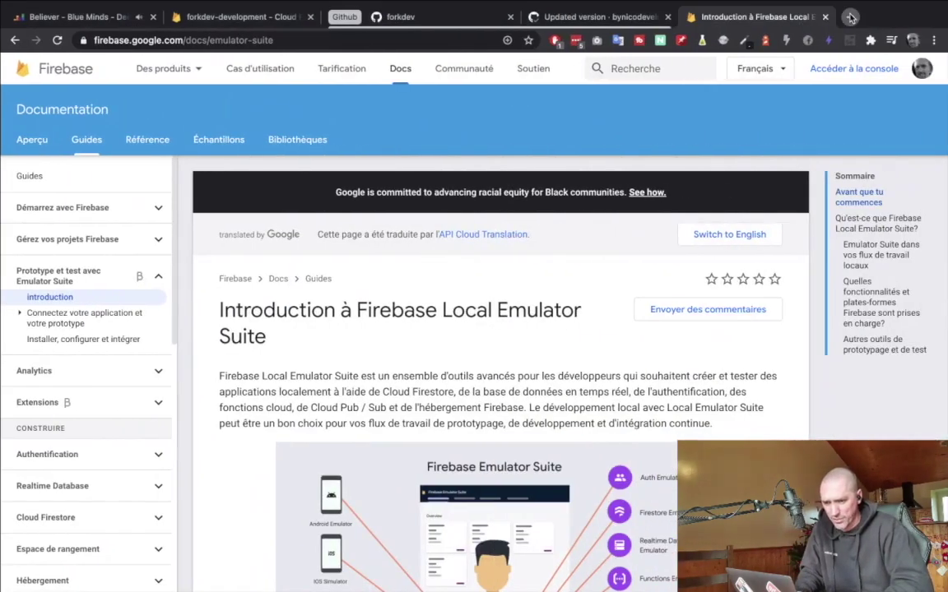
{"action": "left_click", "coordinate": [850, 17]}
{"action": "type", "text": "unsplash.com"}
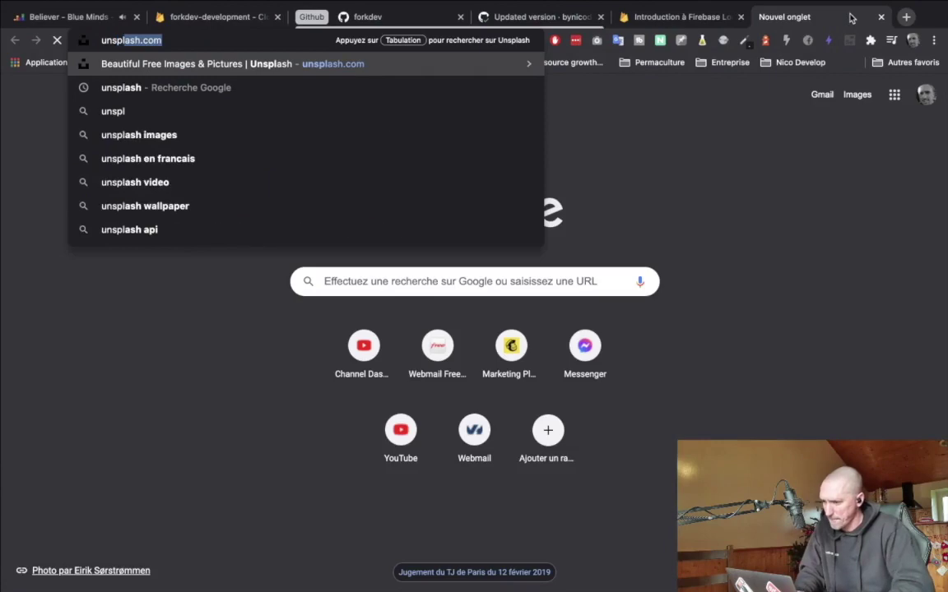
{"action": "key", "text": "Return"}
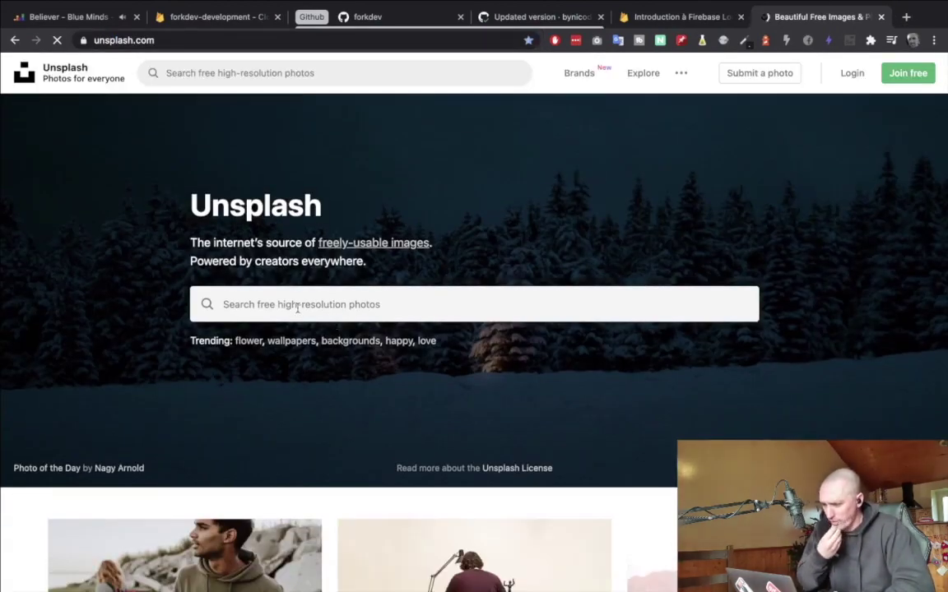
- Download the Samsung Memory photo of the man holding a camera and dismiss the attribution message
{"action": "scroll", "coordinate": [298, 308], "scroll_direction": "down", "scroll_amount": 5}
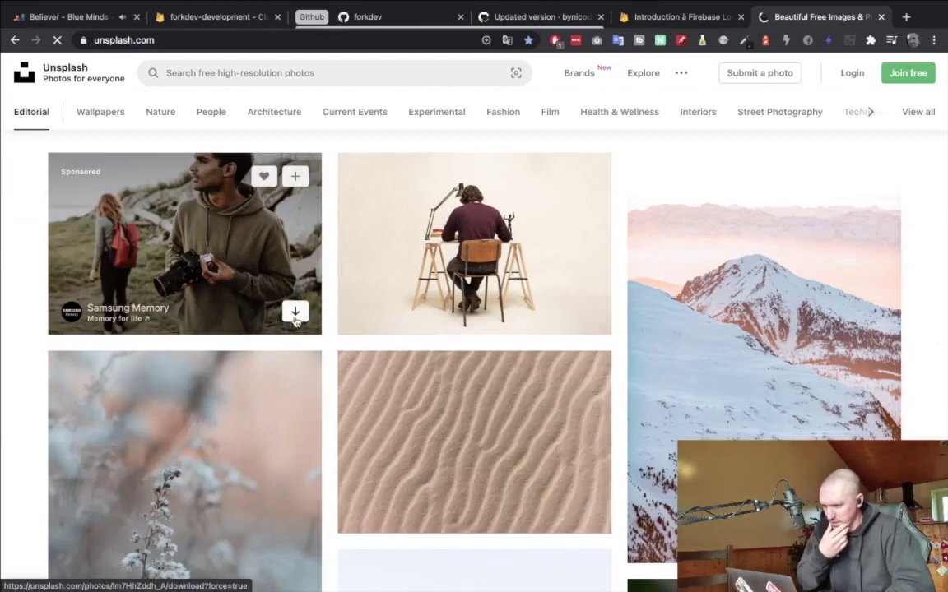
{"action": "left_click", "coordinate": [295, 314]}
{"action": "scroll", "coordinate": [545, 272], "scroll_direction": "down", "scroll_amount": 2}
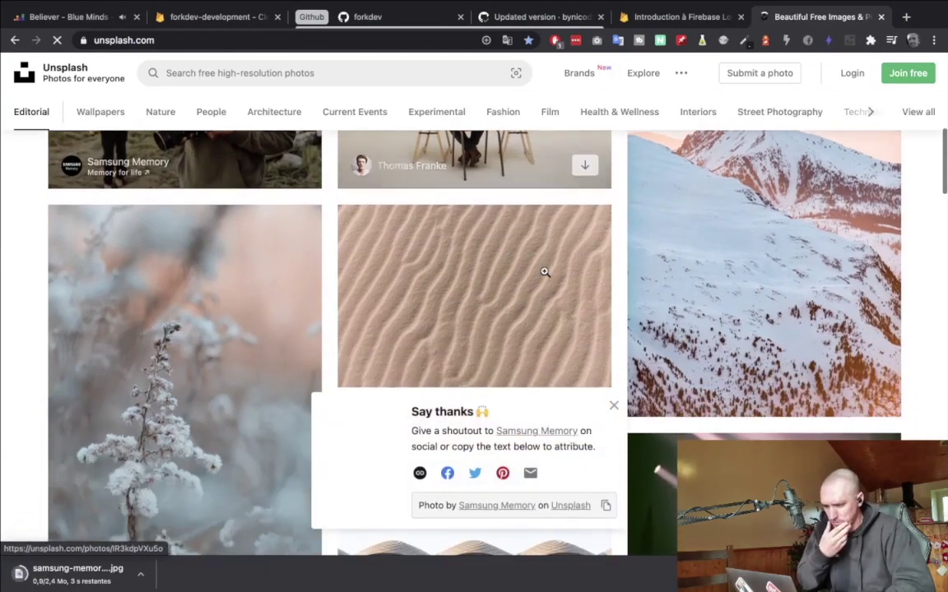
{"action": "scroll", "coordinate": [543, 271], "scroll_direction": "up", "scroll_amount": 5}
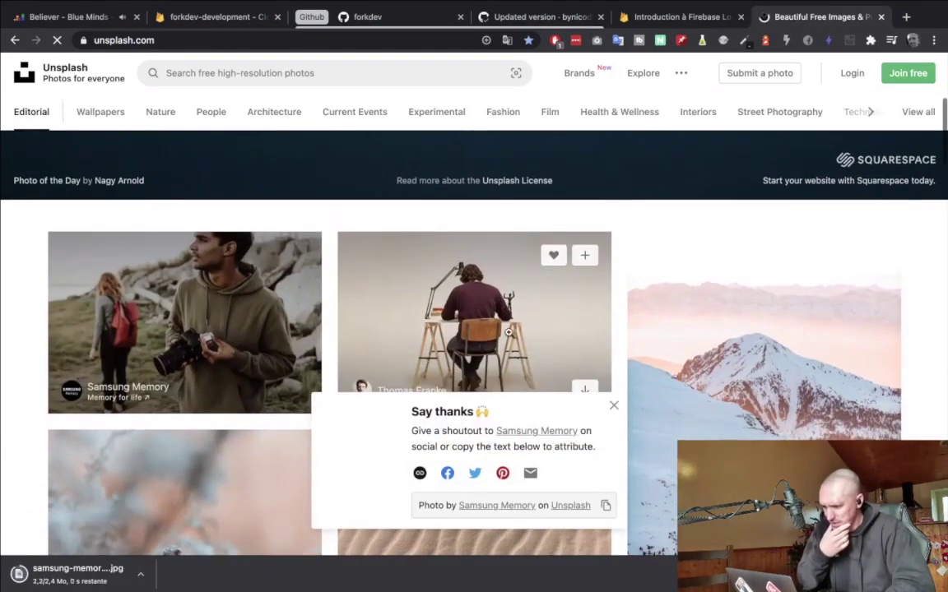
{"action": "left_click", "coordinate": [614, 403]}
- Download the Unsplash photo of a person with an umbrella on a dark, rainy street
{"action": "scroll", "coordinate": [618, 410], "scroll_direction": "down", "scroll_amount": 5}
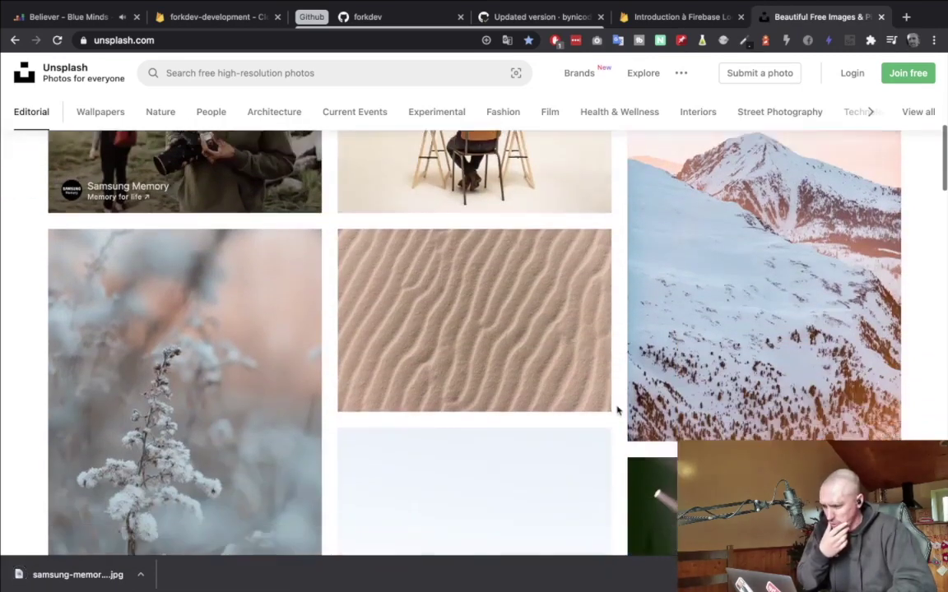
{"action": "scroll", "coordinate": [618, 410], "scroll_direction": "down", "scroll_amount": 5}
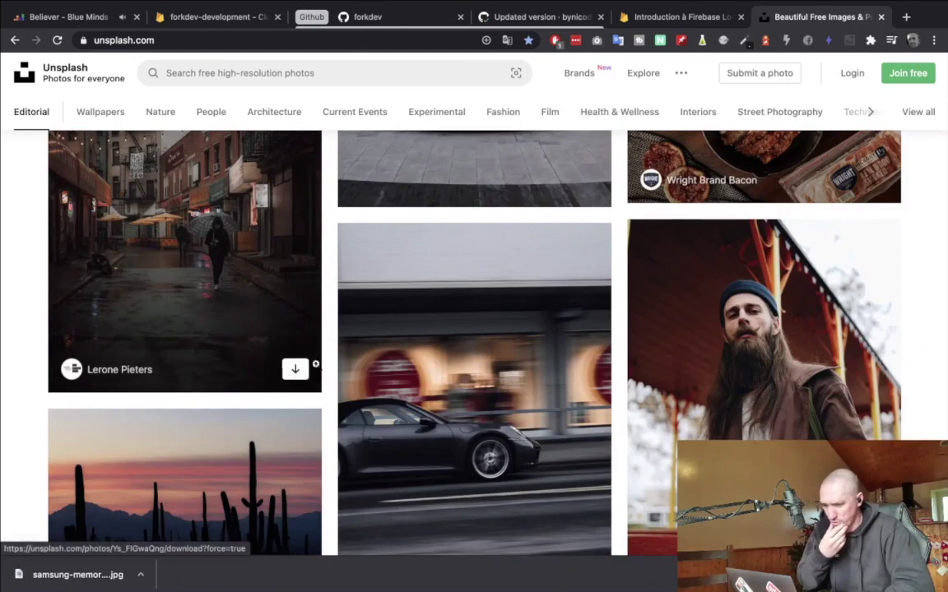
{"action": "left_click", "coordinate": [298, 372]}
- Find the photo of a surfer riding a wave in the Unsplash feed and download it
{"action": "scroll", "coordinate": [517, 375], "scroll_direction": "down", "scroll_amount": 3}
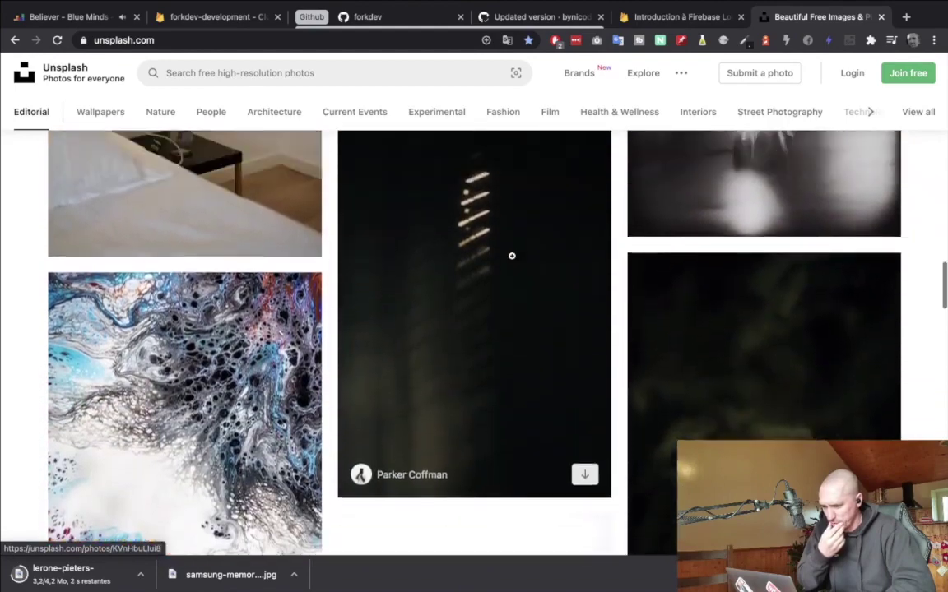
{"action": "scroll", "coordinate": [512, 255], "scroll_direction": "up", "scroll_amount": 2}
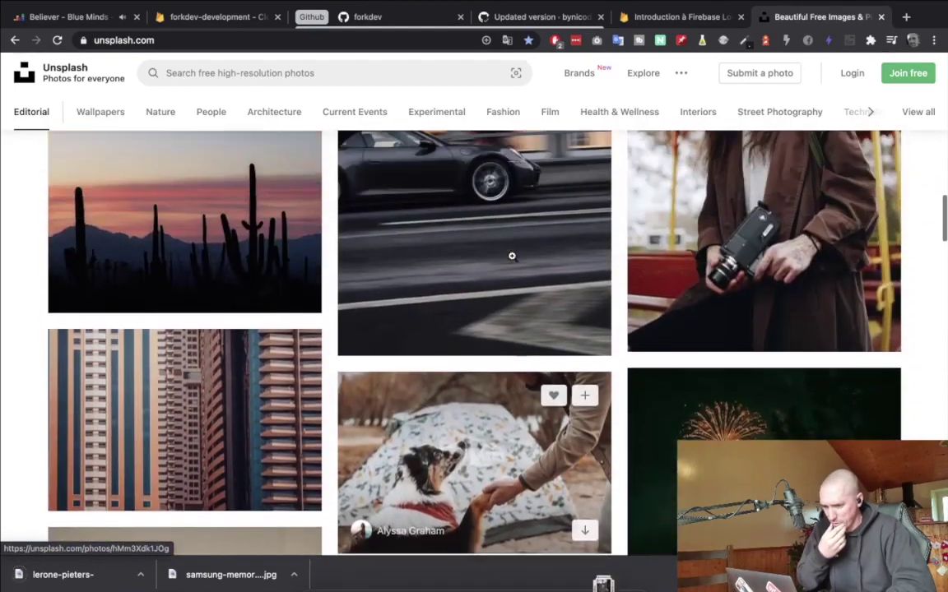
{"action": "scroll", "coordinate": [512, 255], "scroll_direction": "down", "scroll_amount": 2}
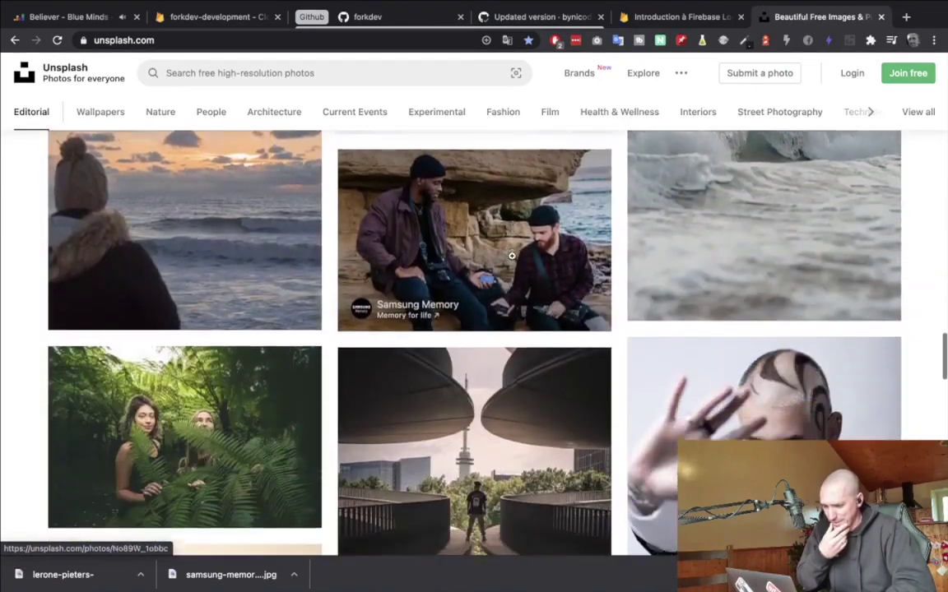
{"action": "scroll", "coordinate": [511, 256], "scroll_direction": "down", "scroll_amount": 1}
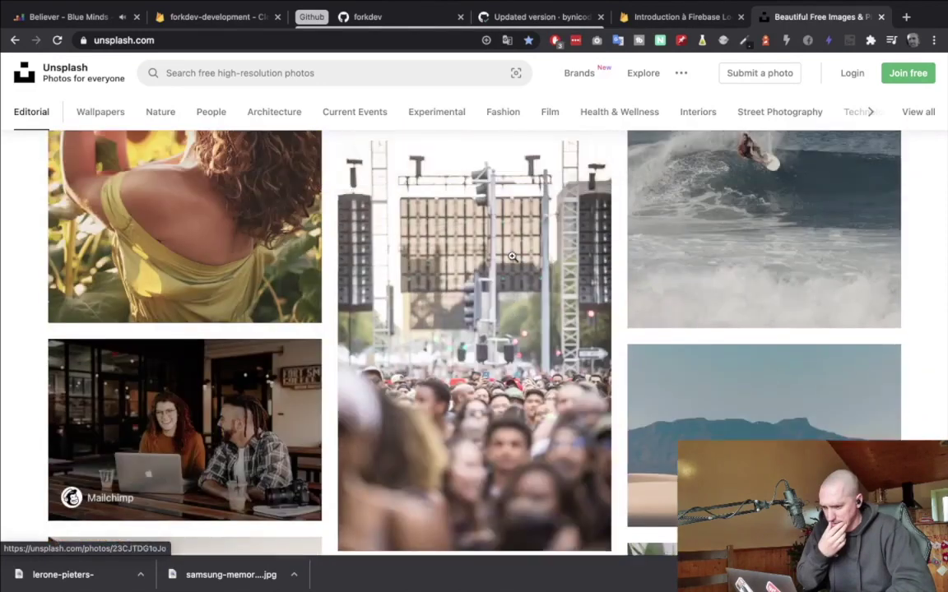
{"action": "scroll", "coordinate": [819, 364], "scroll_direction": "up", "scroll_amount": 1}
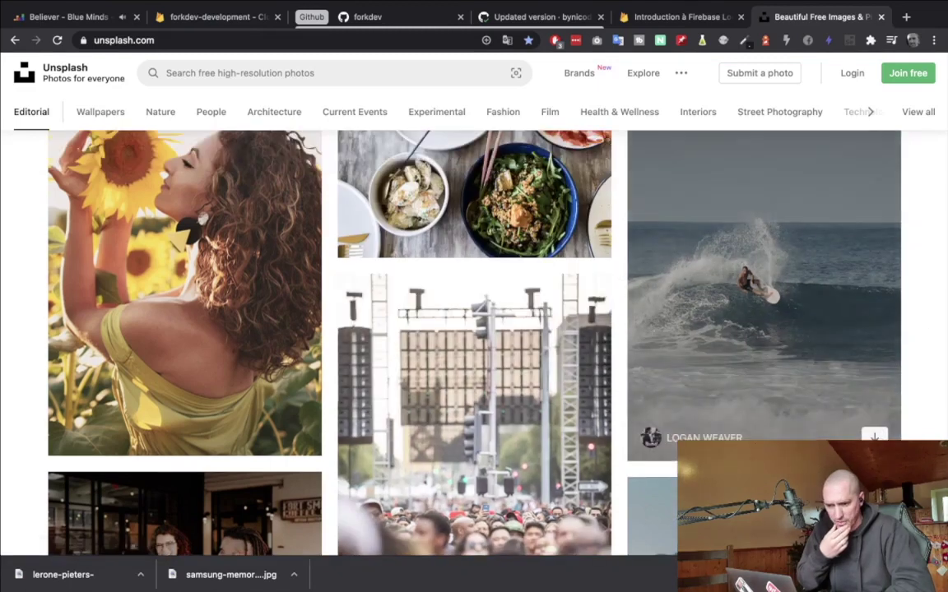
{"action": "left_click", "coordinate": [874, 437]}
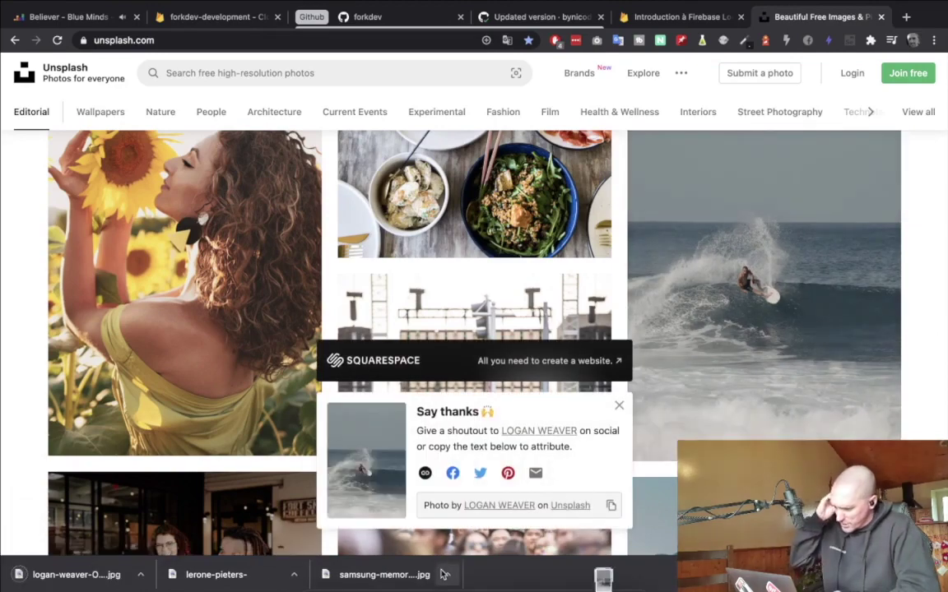
- Bring the downloaded samsung-memory photo into the Formation document in Sketch, over the top rectangle of the Web/Home artboard
{"action": "key", "text": "super+Tab"}
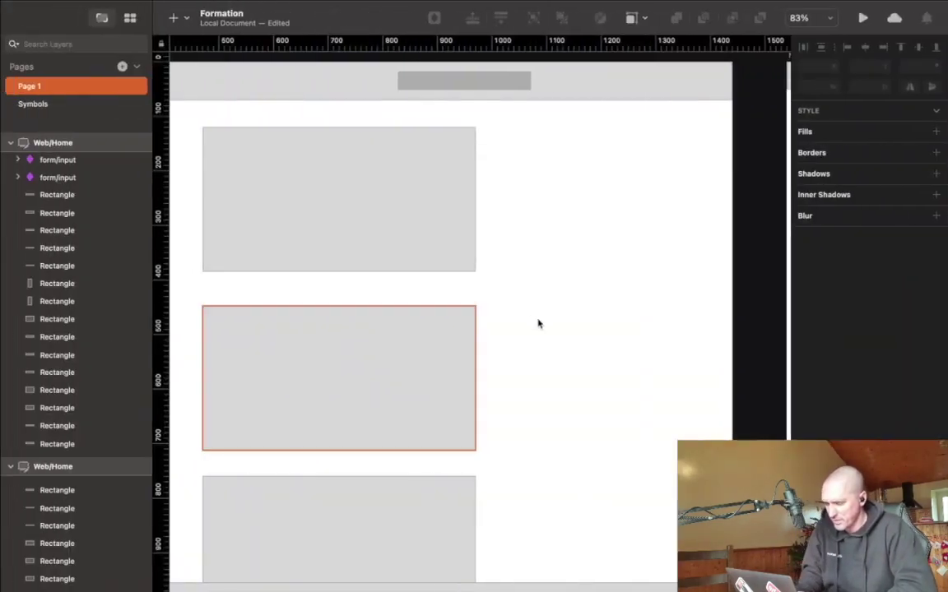
{"action": "key", "text": "super+Tab"}
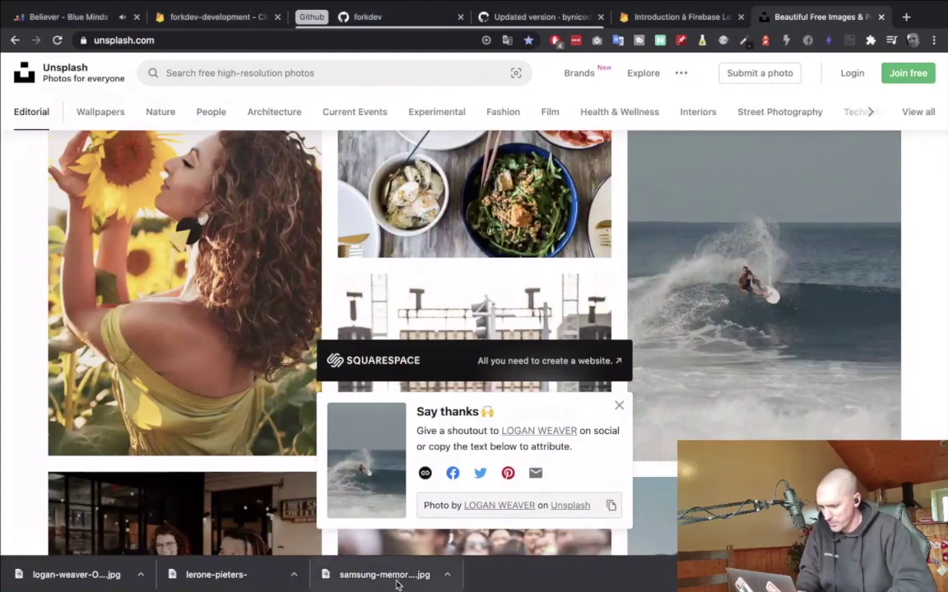
{"action": "left_click_drag", "start_coordinate": [403, 581], "coordinate": [142, 318]}
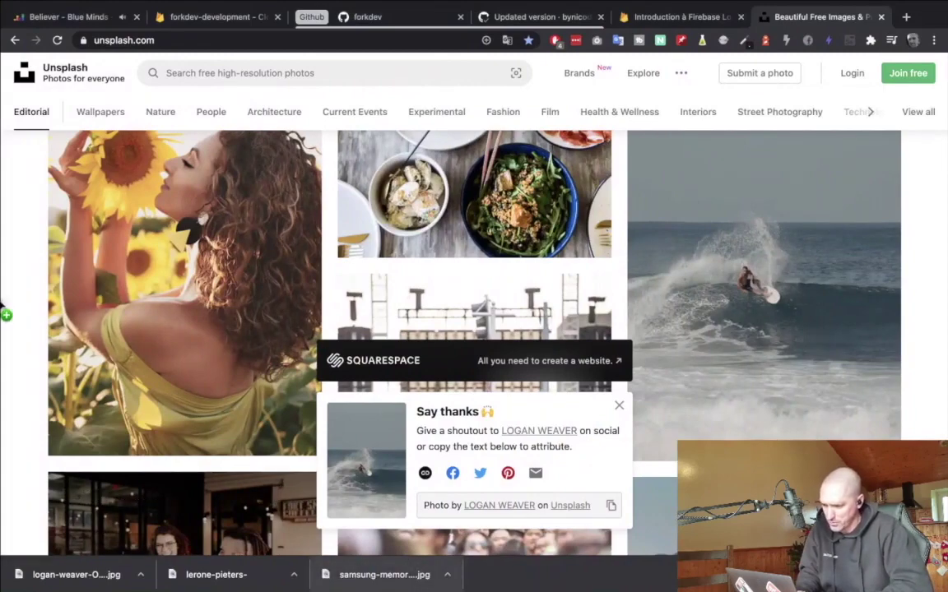
{"action": "left_click_drag", "start_coordinate": [5, 312], "coordinate": [455, 2]}
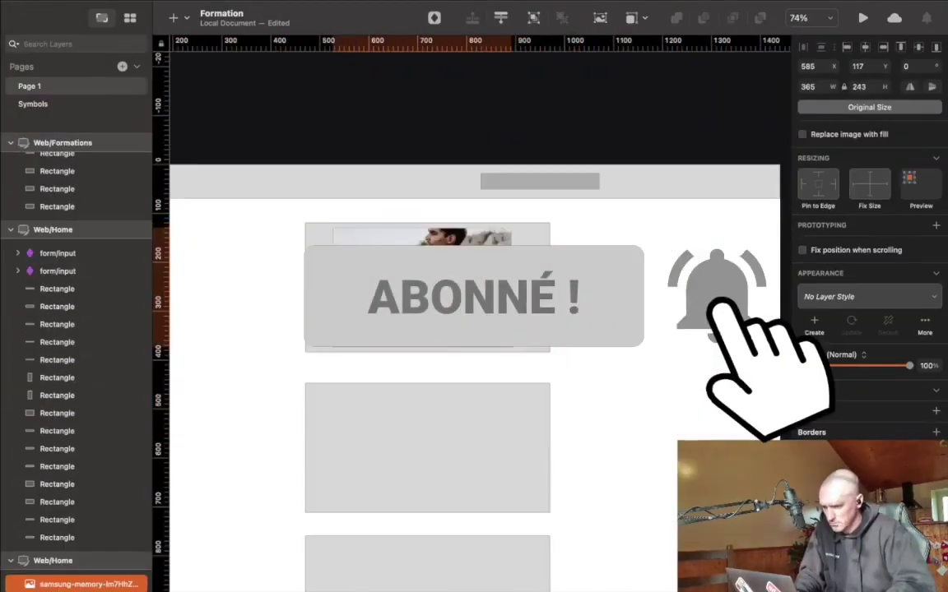
- Group the samsung-memory photo with the placeholder rectangle beneath it on the Web/Home artboard
{"action": "scroll", "coordinate": [477, 370], "scroll_direction": "right", "scroll_amount": 5}
{"action": "right_click", "coordinate": [74, 485]}
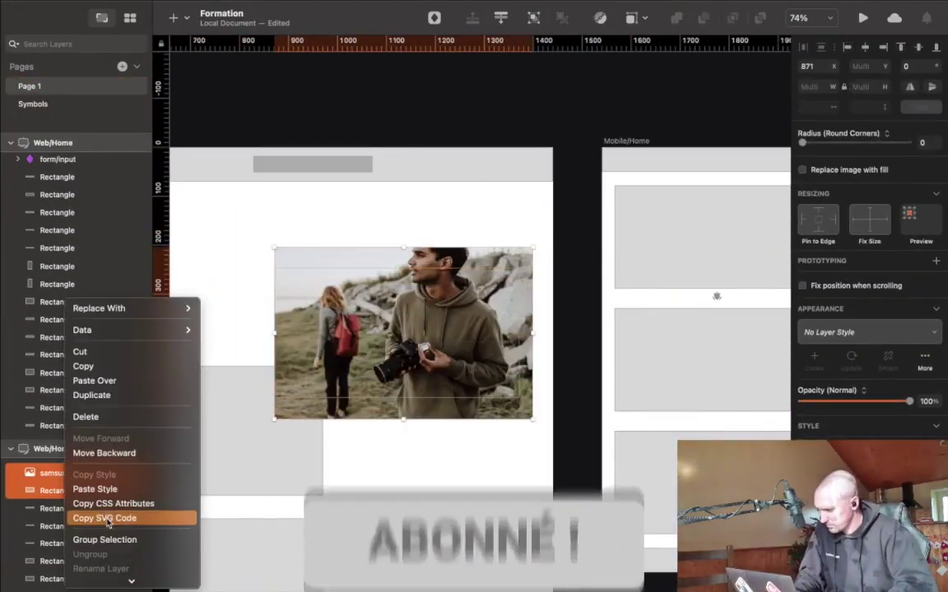
{"action": "left_click", "coordinate": [115, 542]}
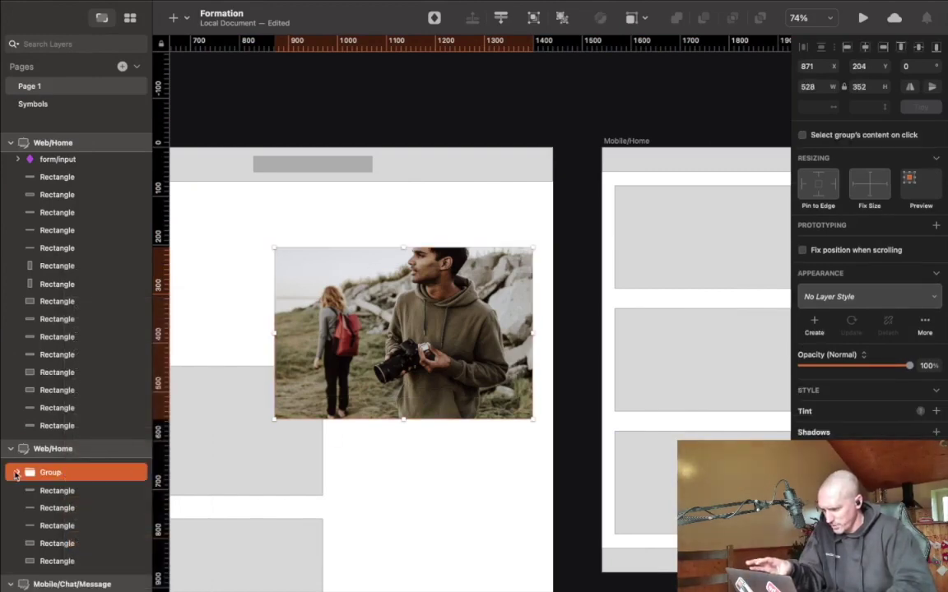
- Mask the samsung-memory photo with the placeholder rectangle inside its group on the Web/Home artboard
{"action": "left_click", "coordinate": [19, 475]}
{"action": "left_click", "coordinate": [78, 508]}
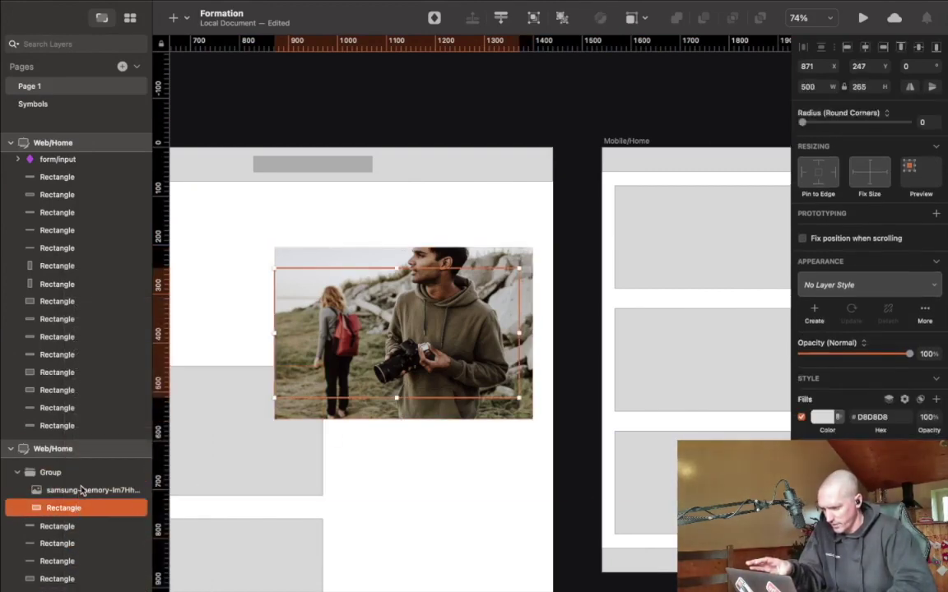
{"action": "left_click", "coordinate": [81, 489]}
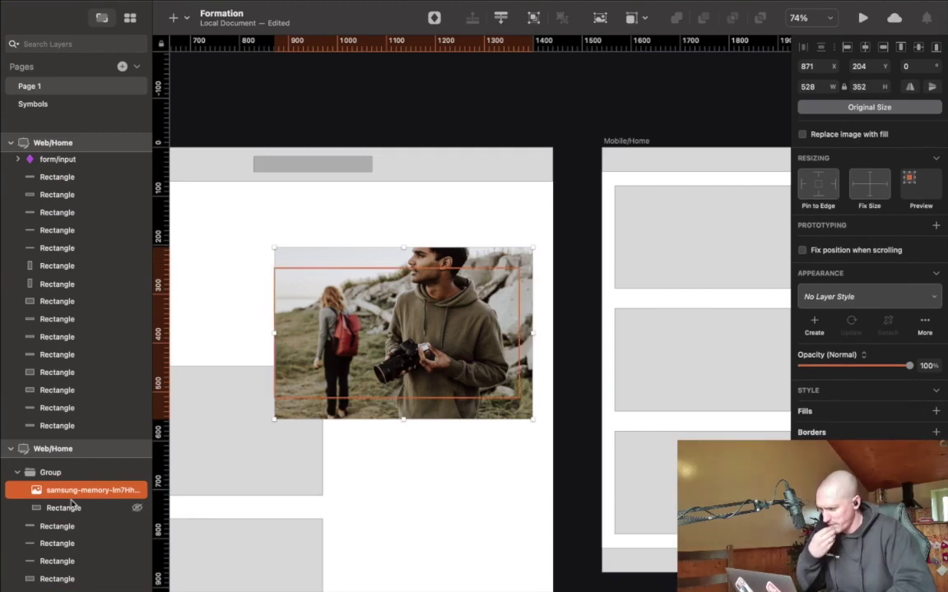
{"action": "left_click", "coordinate": [55, 508]}
{"action": "right_click", "coordinate": [57, 508]}
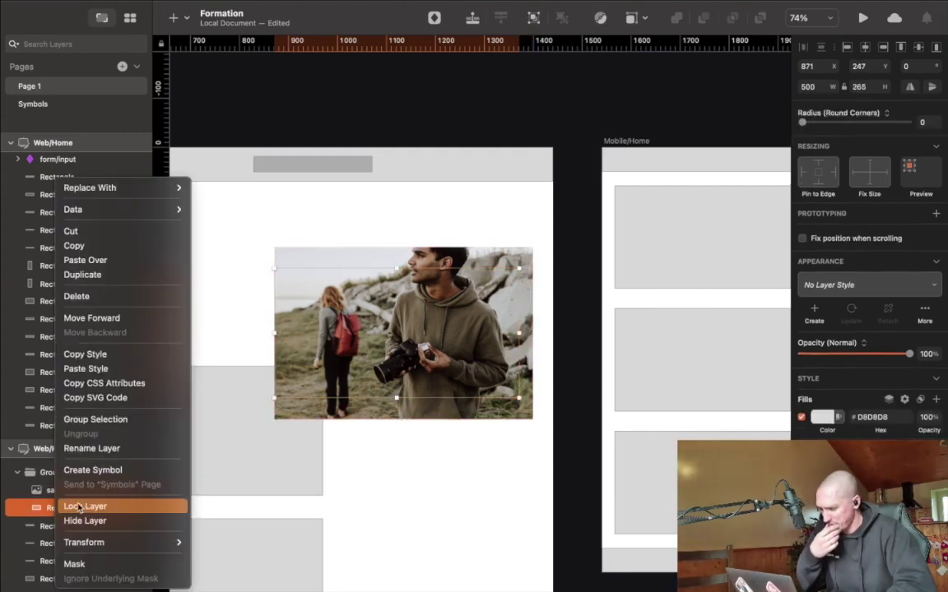
{"action": "left_click", "coordinate": [74, 565]}
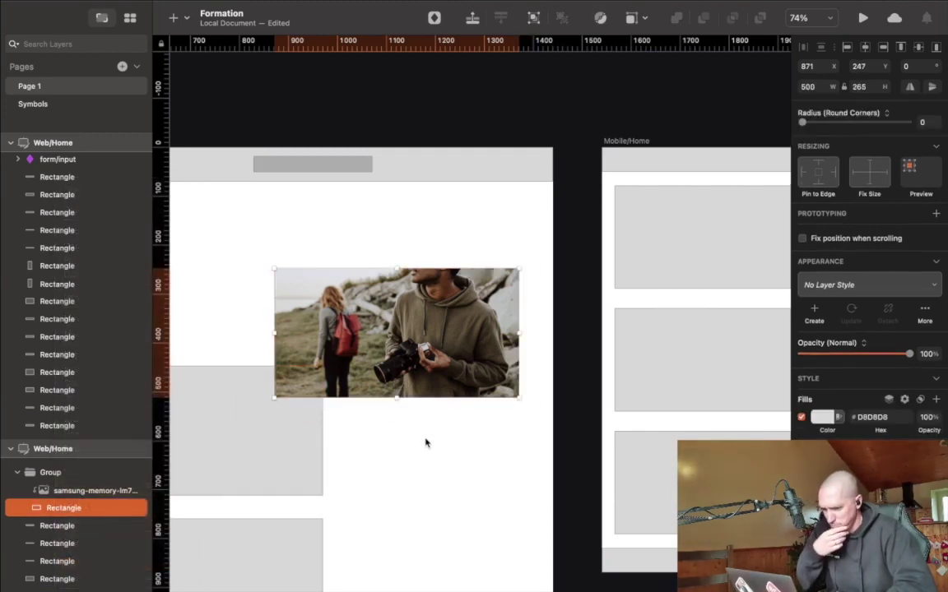
- Reposition the samsung-memory photo within its mask to X 843, Y 247 so the man's head is inside the frame
{"action": "double_click", "coordinate": [393, 322]}
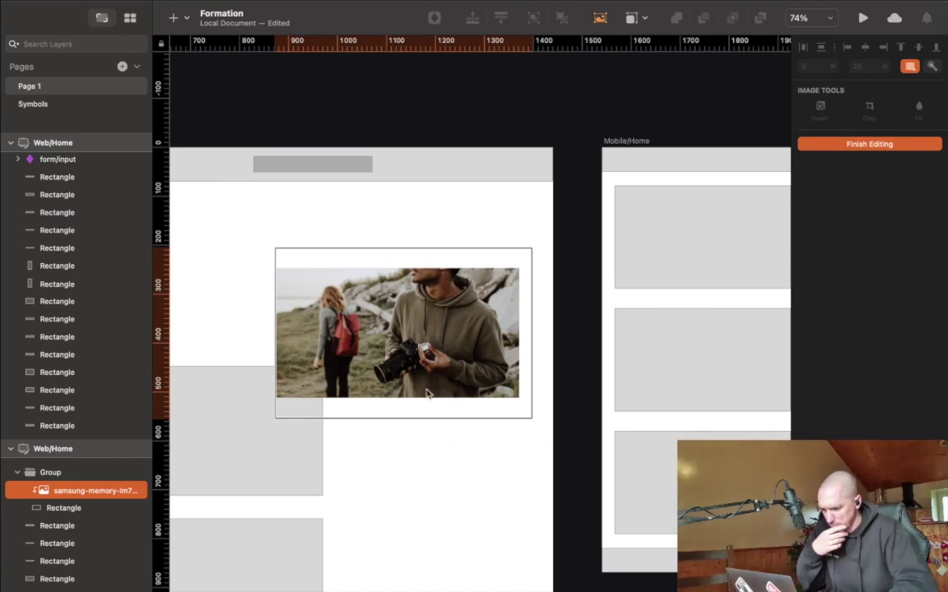
{"action": "key", "text": "Escape"}
{"action": "left_click_drag", "start_coordinate": [378, 284], "coordinate": [367, 306]}
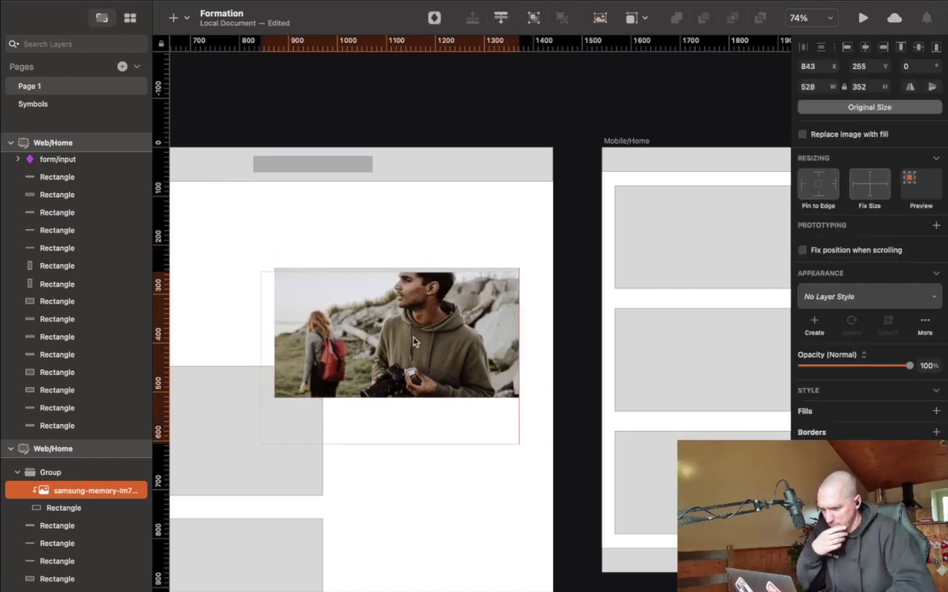
{"action": "left_click_drag", "start_coordinate": [414, 342], "coordinate": [413, 336]}
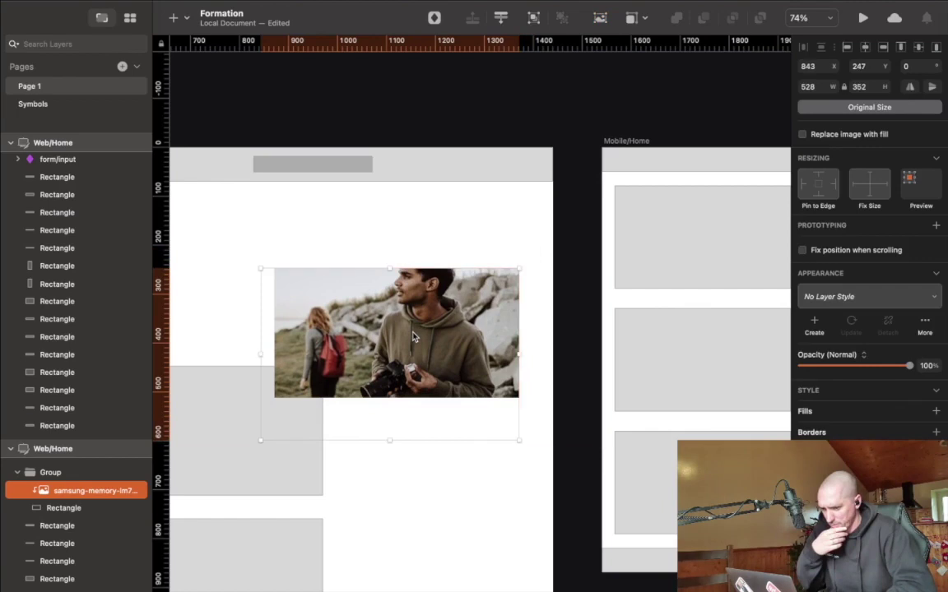
{"action": "left_click", "coordinate": [449, 241]}
- Move the masked photo group to about X 535, Y 147 and try narrowing the whole group to about 418 wide
{"action": "scroll", "coordinate": [444, 455], "scroll_direction": "left", "scroll_amount": 5}
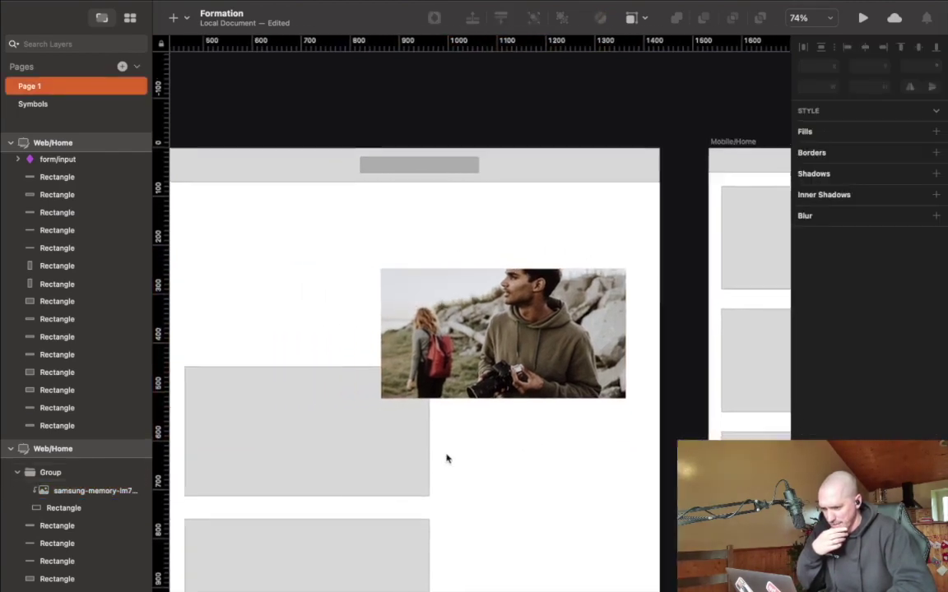
{"action": "left_click_drag", "start_coordinate": [526, 358], "coordinate": [362, 308]}
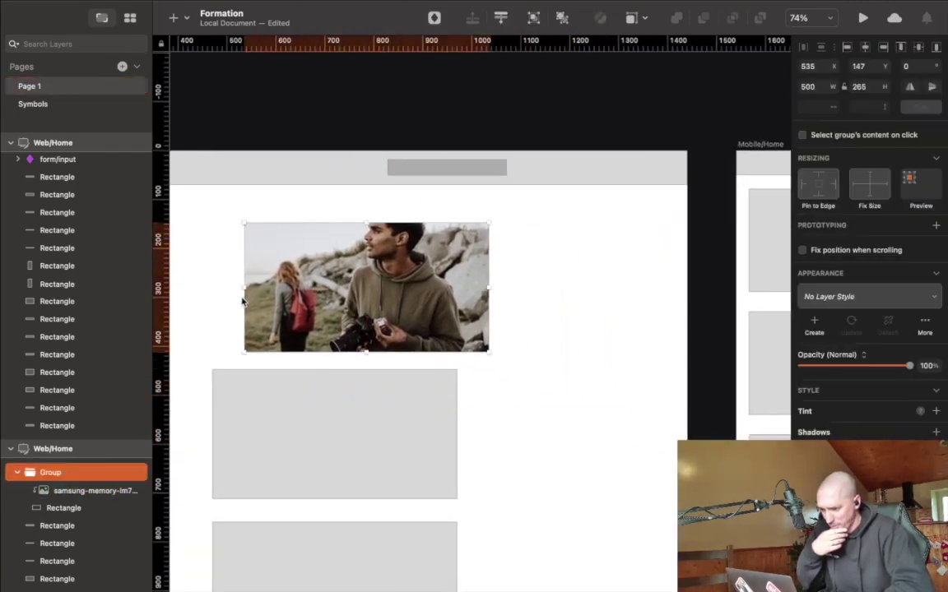
{"action": "left_click_drag", "start_coordinate": [241, 288], "coordinate": [285, 288]}
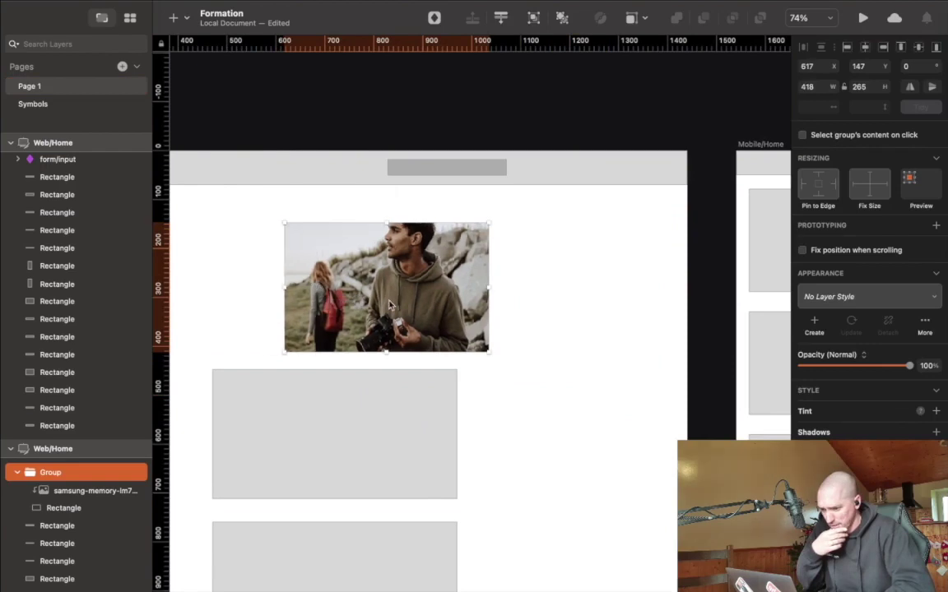
{"action": "key", "text": "super+z"}
- Narrow the mask rectangle from both sides to about 390 wide and align the photo group with the placeholder's left edge below
{"action": "left_click", "coordinate": [75, 508]}
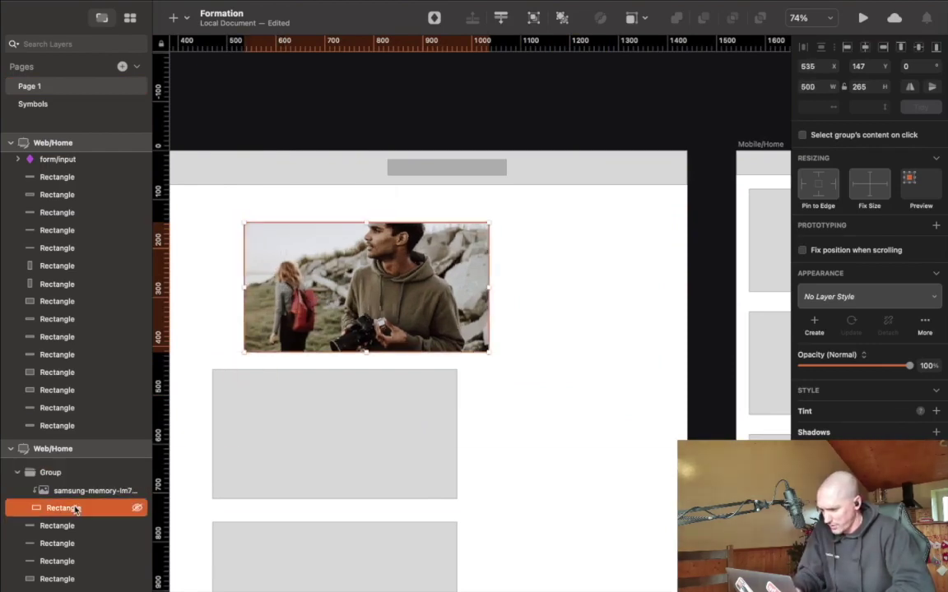
{"action": "left_click_drag", "start_coordinate": [243, 288], "coordinate": [281, 288]}
{"action": "left_click_drag", "start_coordinate": [488, 286], "coordinate": [474, 286]}
{"action": "left_click_drag", "start_coordinate": [373, 296], "coordinate": [422, 274]}
{"action": "left_click", "coordinate": [579, 266]}
{"action": "left_click_drag", "start_coordinate": [336, 301], "coordinate": [266, 310]}
- Delete the two grey placeholder rectangles beneath the masked photo on the Web/Home artboard
{"action": "left_click", "coordinate": [303, 398]}
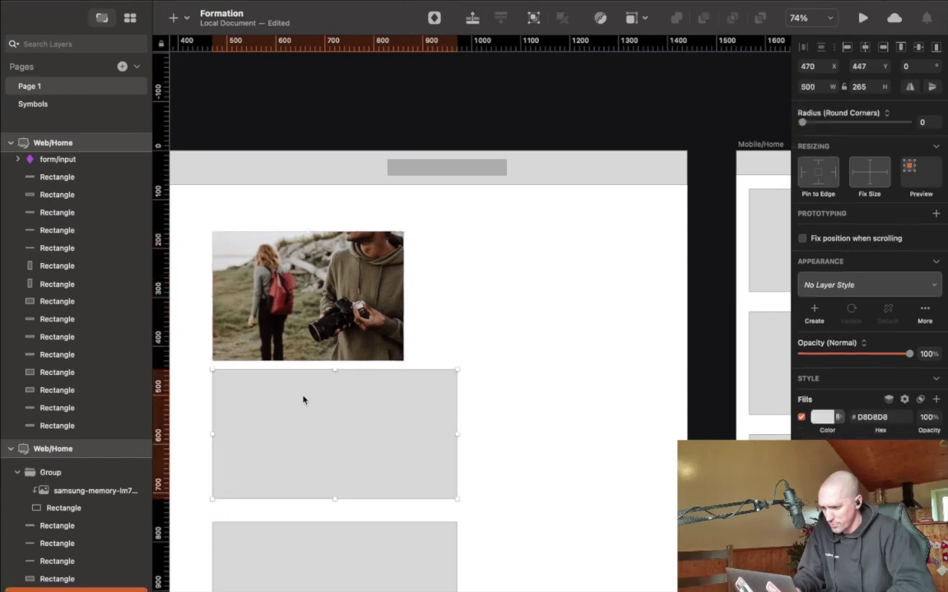
{"action": "left_click", "coordinate": [286, 539], "text": "shift"}
{"action": "key", "text": "Delete"}
- Enlarge the mask rectangle of the samsung-memory photo to a 500 × 500 square
{"action": "left_click", "coordinate": [387, 346]}
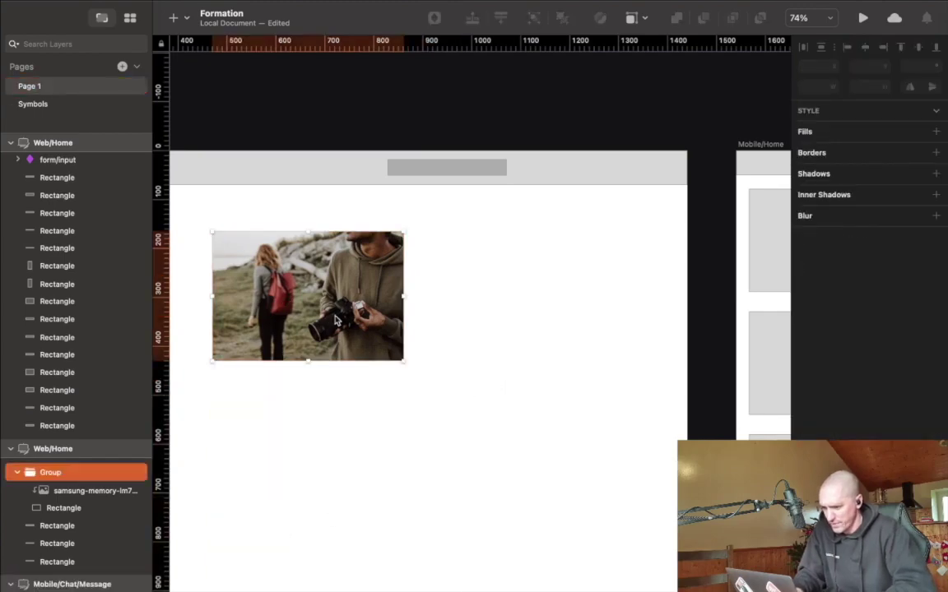
{"action": "double_click", "coordinate": [383, 343]}
{"action": "left_click_drag", "start_coordinate": [403, 360], "coordinate": [454, 474]}
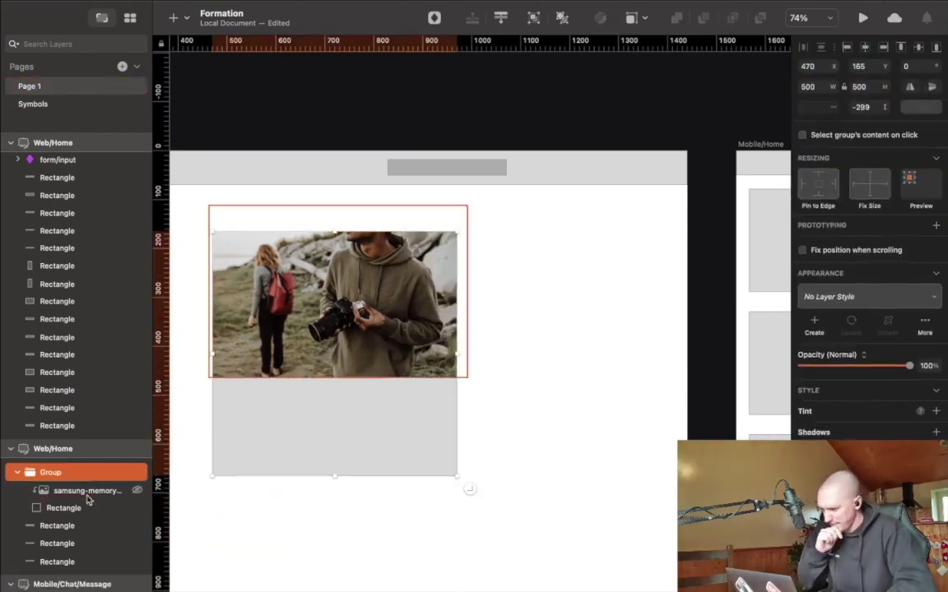
{"action": "scroll", "coordinate": [469, 492], "scroll_direction": "down", "scroll_amount": 10}
{"action": "left_click", "coordinate": [56, 524]}
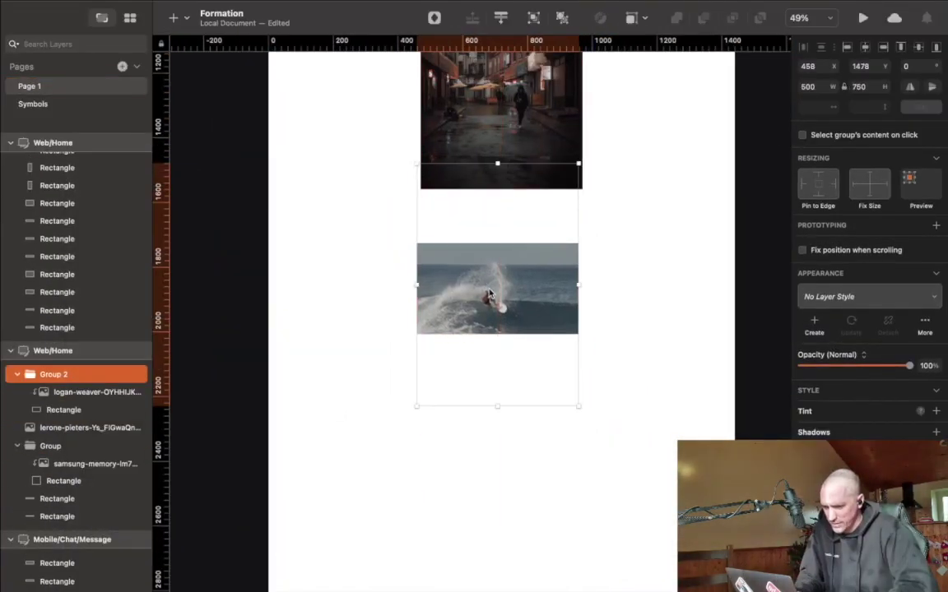
- Examine the three stacked photos on the Web/Home artboard, checking their framing and the spacing between them
{"action": "scroll", "coordinate": [607, 226], "scroll_direction": "up", "scroll_amount": 4}
{"action": "left_click", "coordinate": [611, 222]}
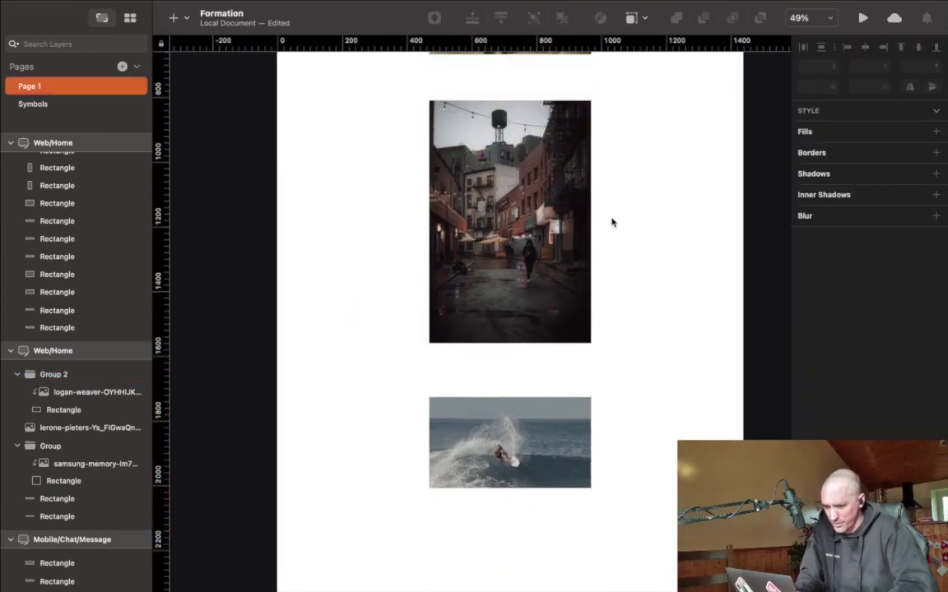
{"action": "scroll", "coordinate": [611, 222], "scroll_direction": "up", "scroll_amount": 6}
{"action": "scroll", "coordinate": [611, 223], "scroll_direction": "down", "scroll_amount": 7}
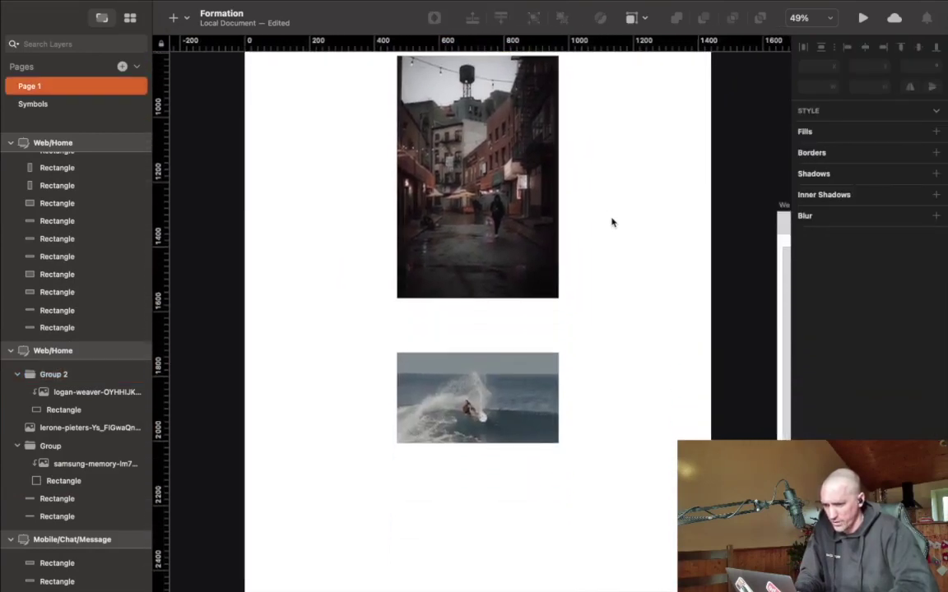
{"action": "scroll", "coordinate": [611, 222], "scroll_direction": "up", "scroll_amount": 8}
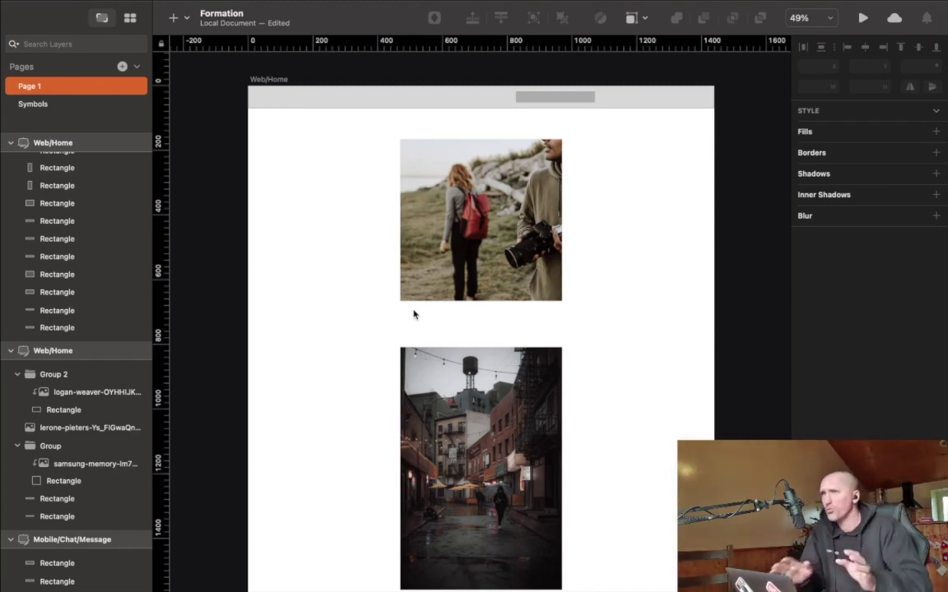
{"action": "scroll", "coordinate": [413, 314], "scroll_direction": "down", "scroll_amount": 2}
{"action": "scroll", "coordinate": [414, 314], "scroll_direction": "up", "scroll_amount": 5, "text": "ctrl"}
{"action": "scroll", "coordinate": [414, 314], "scroll_direction": "down", "scroll_amount": 5}
{"action": "scroll", "coordinate": [414, 314], "scroll_direction": "up", "scroll_amount": 3}
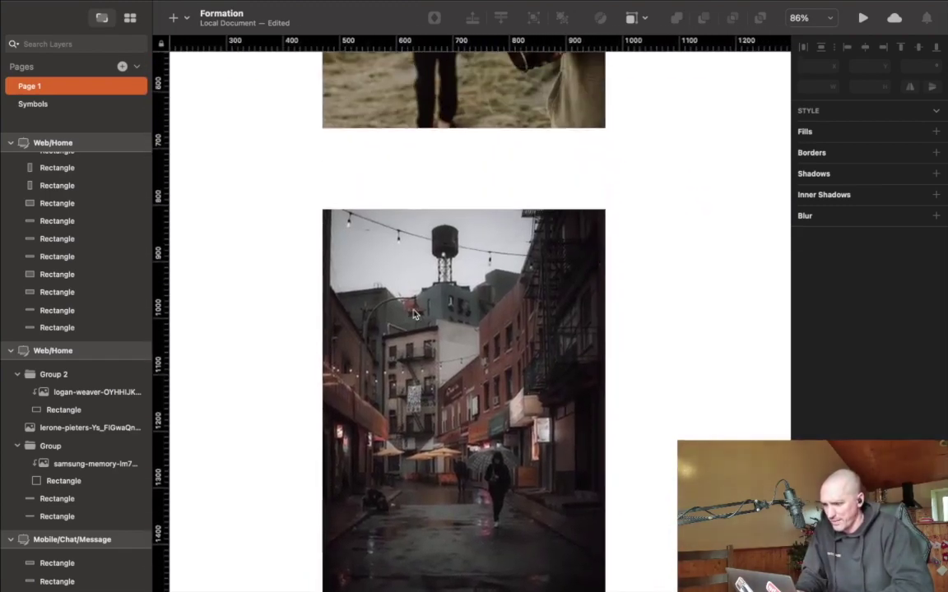
- Move the top photo group straight down to about Y 280, leaving room beneath the header
{"action": "scroll", "coordinate": [414, 314], "scroll_direction": "down", "scroll_amount": 5, "text": "ctrl"}
{"action": "scroll", "coordinate": [414, 314], "scroll_direction": "up", "scroll_amount": 3, "text": "ctrl"}
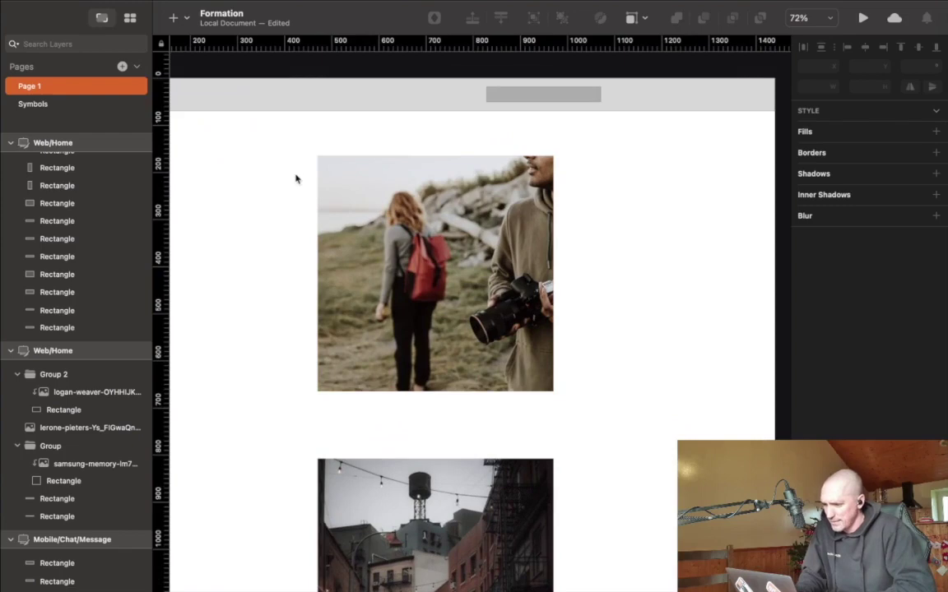
{"action": "left_click_drag", "start_coordinate": [355, 210], "coordinate": [399, 253]}
{"action": "left_click", "coordinate": [266, 327]}
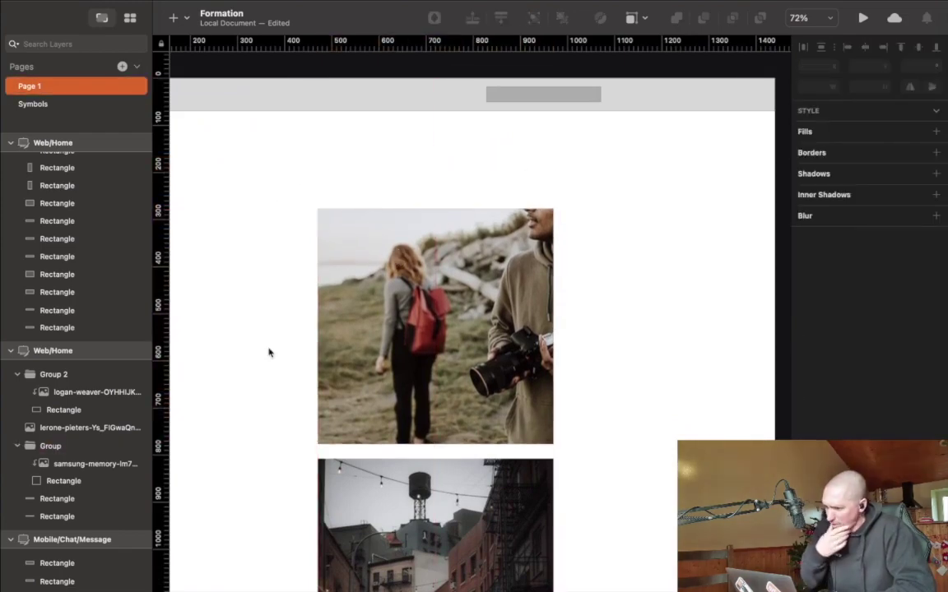
- Look at the avatar/connected and avatar/disconnected symbols on the Symbols page and return to Page 1
{"action": "left_click", "coordinate": [30, 104]}
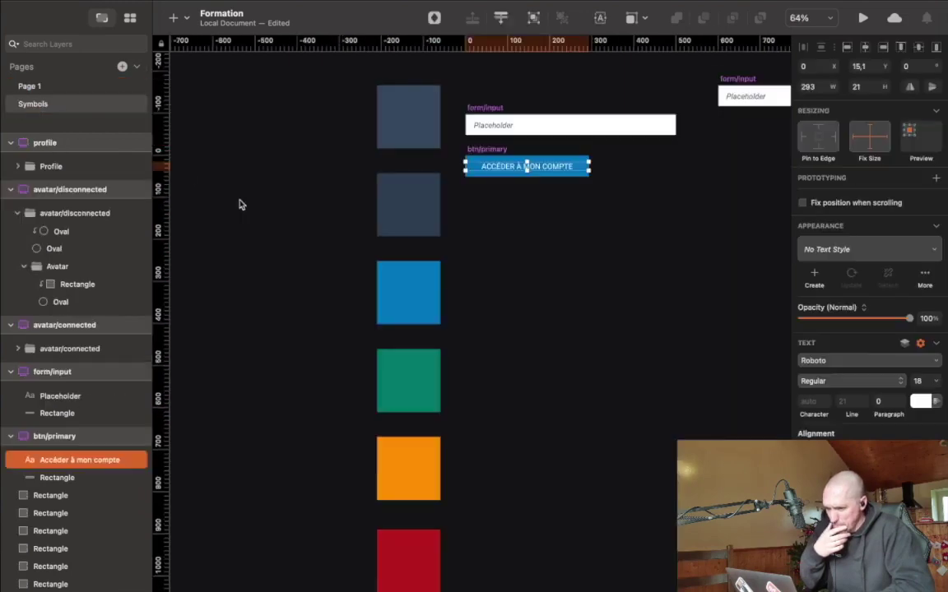
{"action": "scroll", "coordinate": [391, 167], "scroll_direction": "up", "scroll_amount": 8}
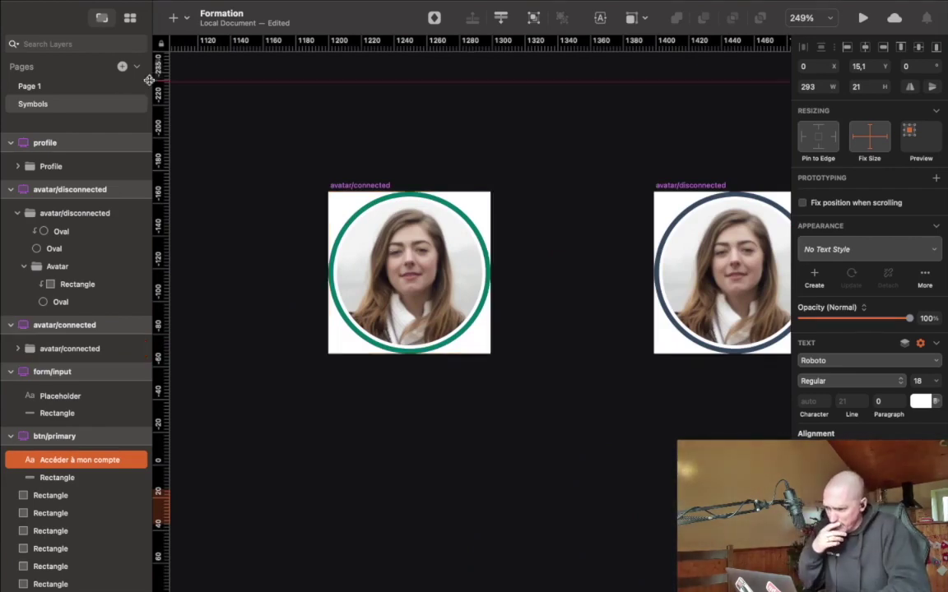
{"action": "left_click", "coordinate": [58, 87]}
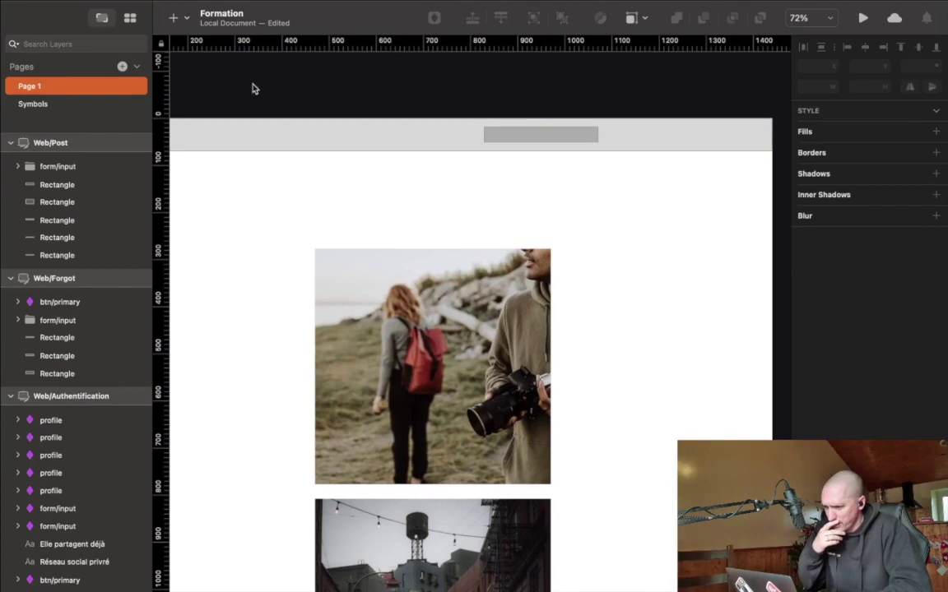
- Insert the avatar/connected symbol just above the top photo, near its left edge, on the Web/Home artboard
{"action": "left_click", "coordinate": [174, 18]}
{"action": "type", "text": "a"}
{"action": "key", "text": "BackSpace"}
{"action": "type", "text": "avatar"}
{"action": "key", "text": "Down"}
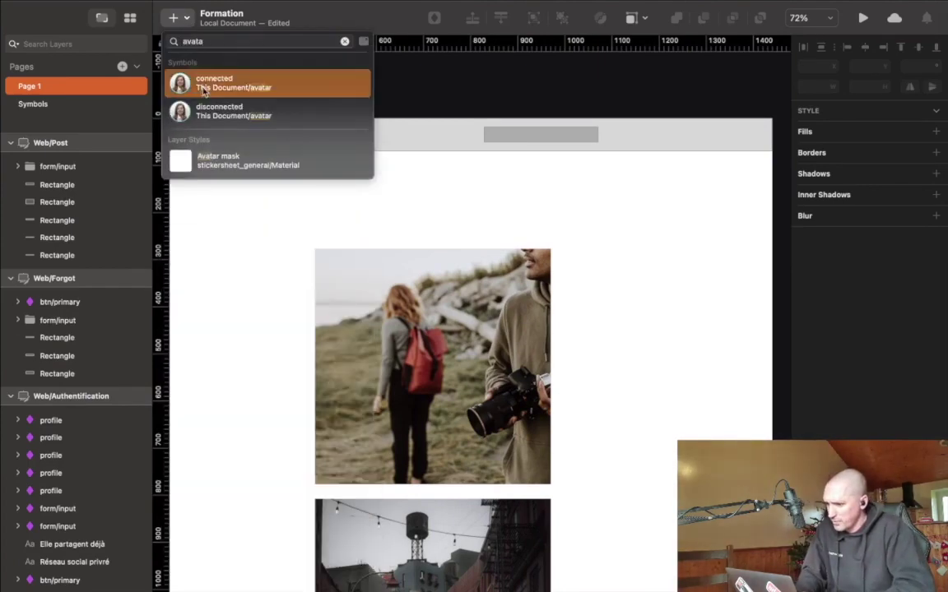
{"action": "key", "text": "Return"}
{"action": "left_click", "coordinate": [342, 206]}
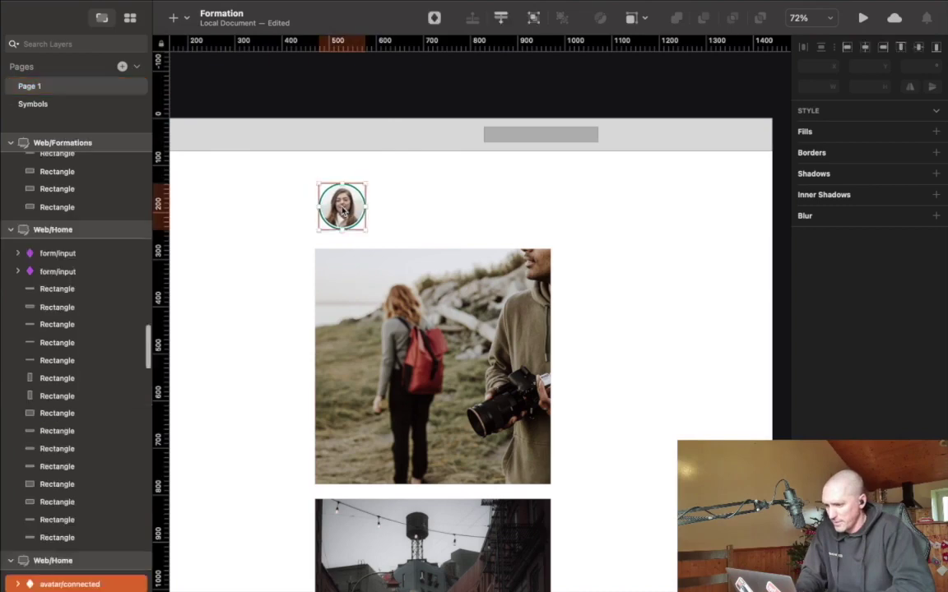
{"action": "left_click", "coordinate": [435, 203]}
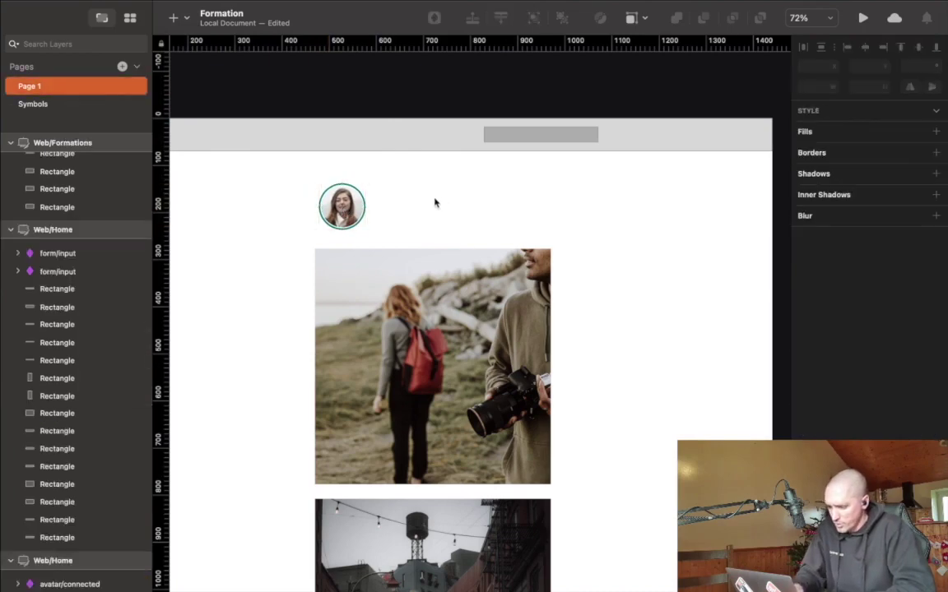
- Insert a text layer from Sketch's Names data beside the avatar, at about X 618, Y 154
{"action": "left_click", "coordinate": [182, 18]}
{"action": "mouse_move", "coordinate": [223, 210]}
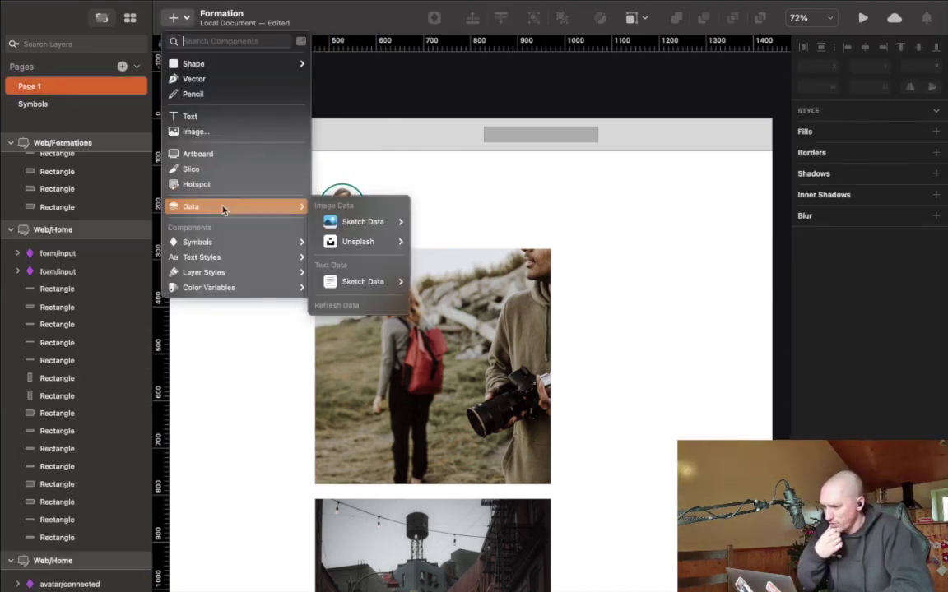
{"action": "mouse_move", "coordinate": [372, 279]}
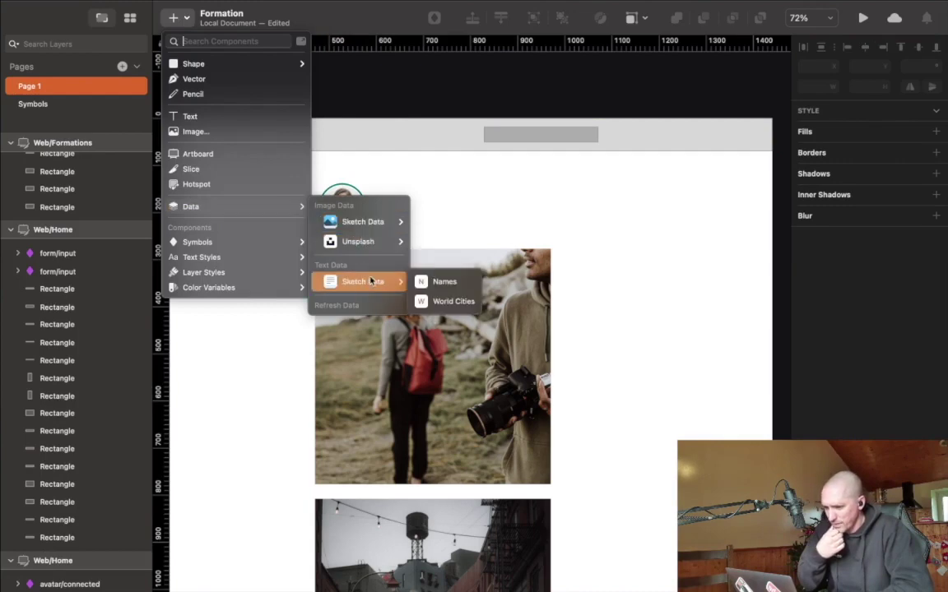
{"action": "left_click", "coordinate": [442, 283]}
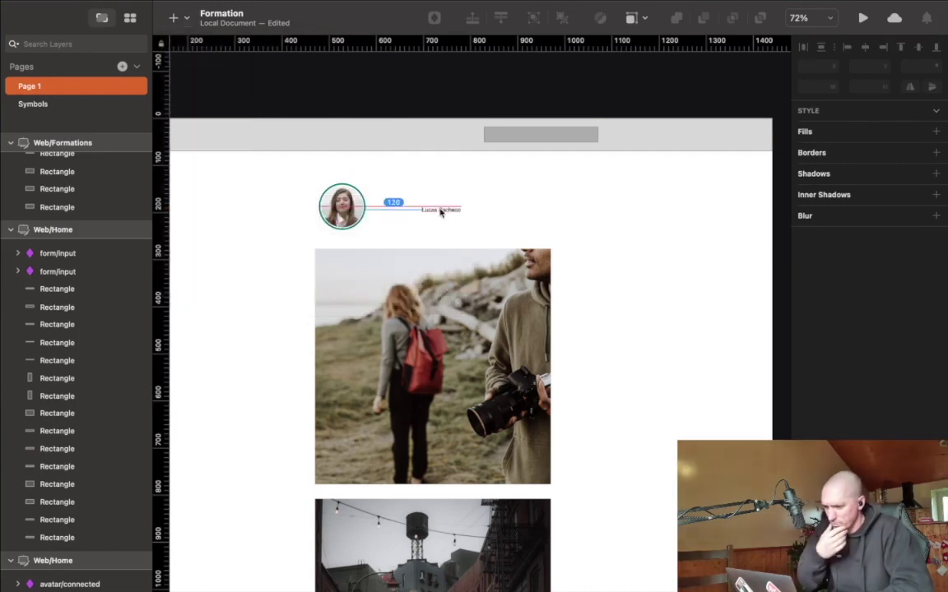
{"action": "left_click", "coordinate": [403, 195]}
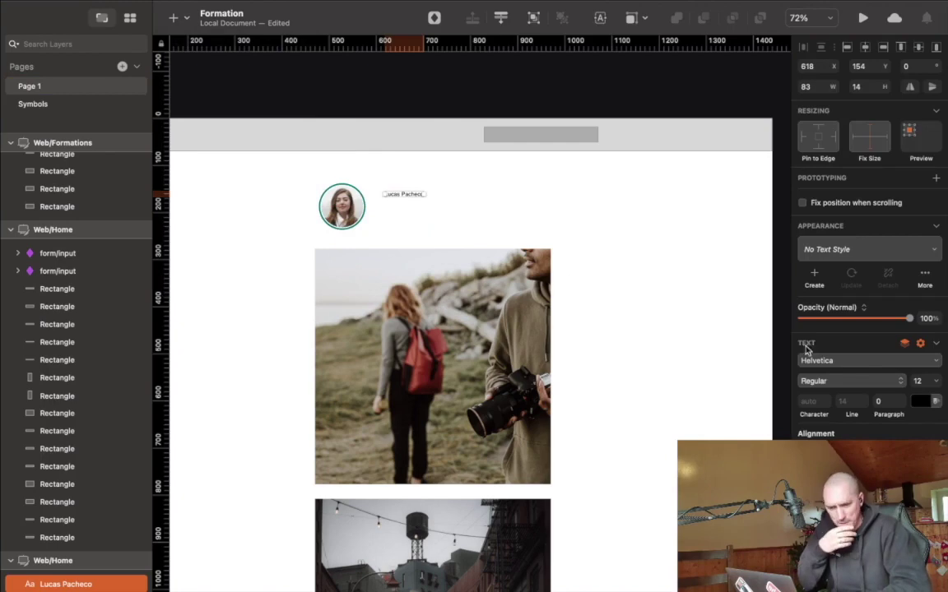
- Set the font size of the name text beside the avatar to 20
{"action": "left_click", "coordinate": [922, 381]}
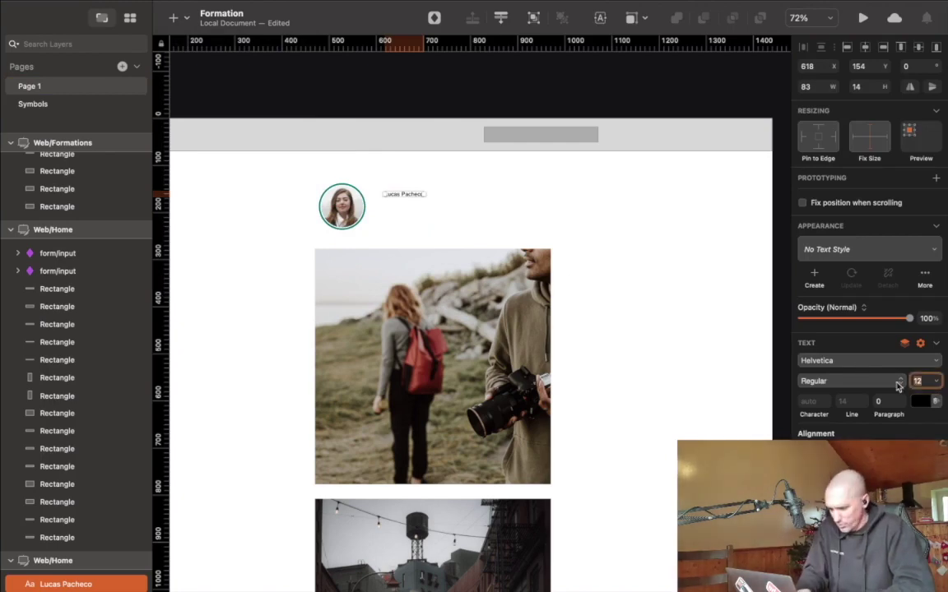
{"action": "type", "text": "16"}
{"action": "key", "text": "Return"}
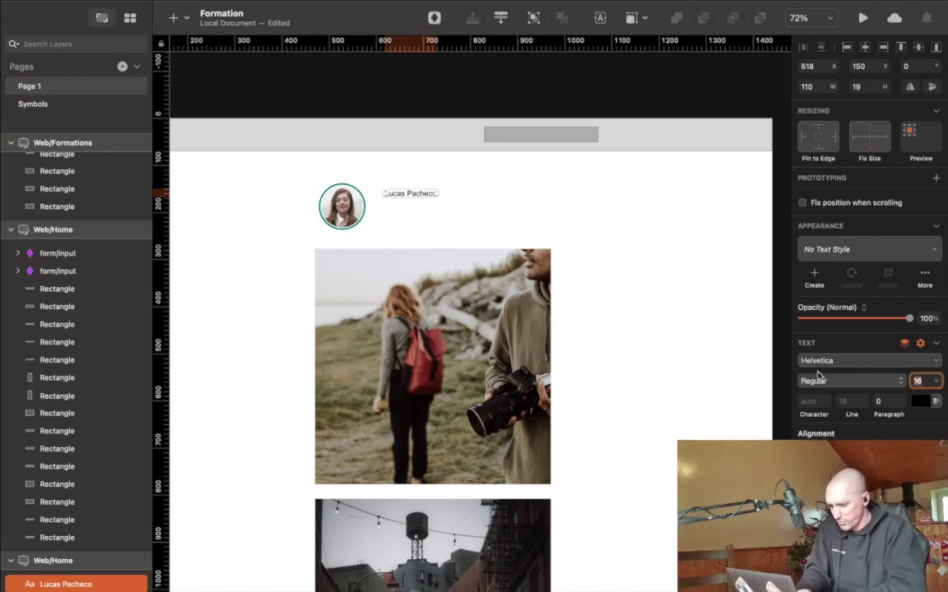
{"action": "type", "text": "20"}
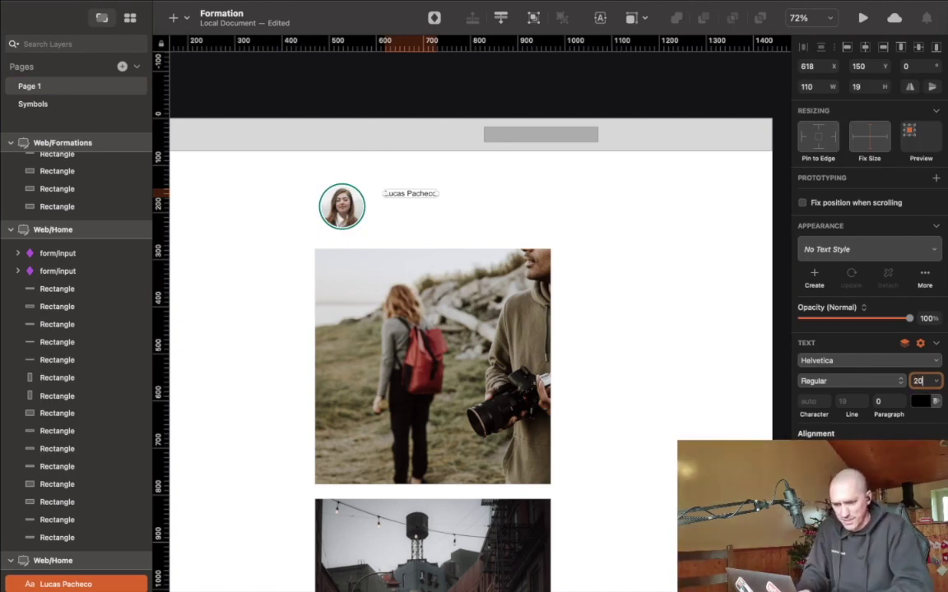
{"action": "key", "text": "Return"}
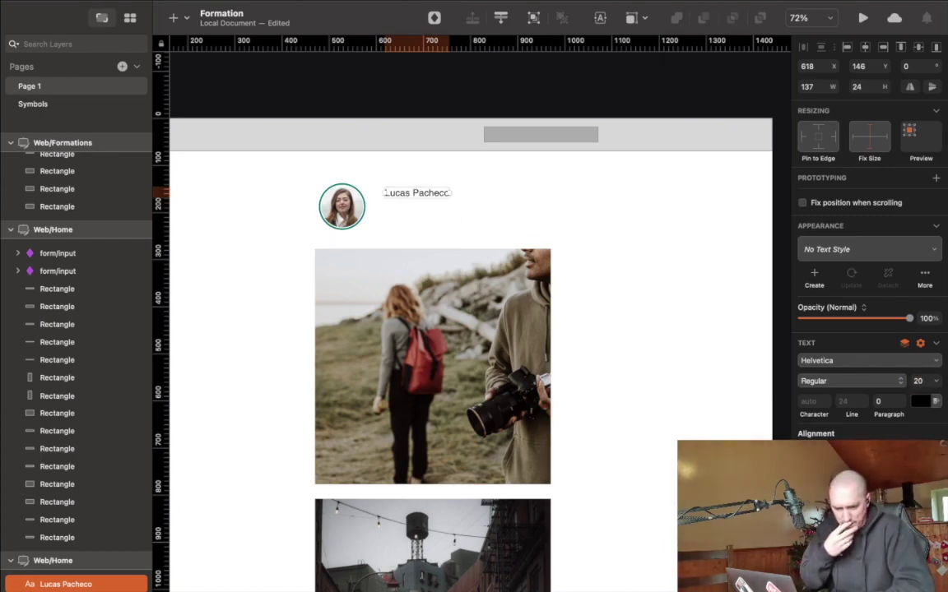
- Convert the author name beside the avatar to uppercase and move it closer to the avatar, at X 604
{"action": "key", "text": "super+shift+u"}
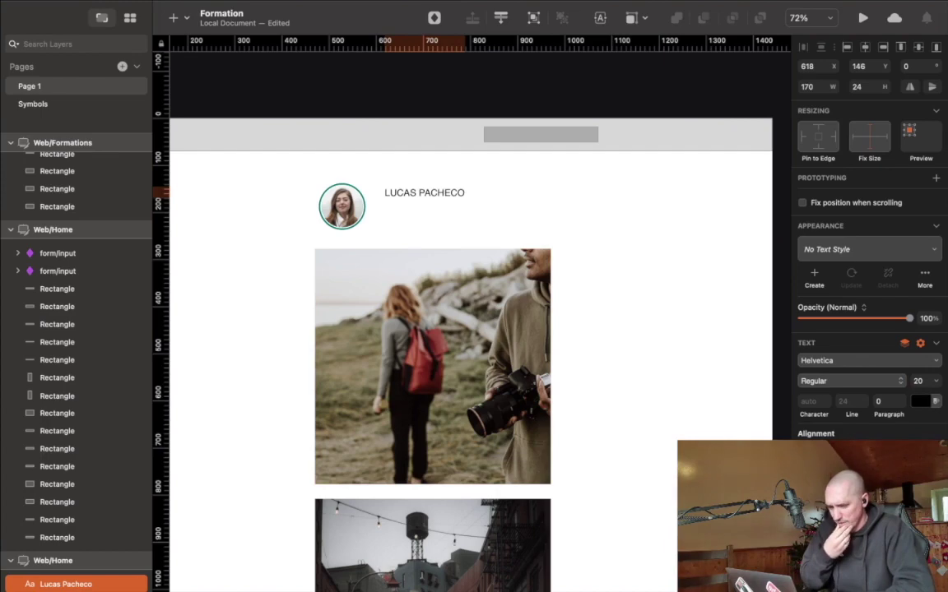
{"action": "key", "text": "super+z"}
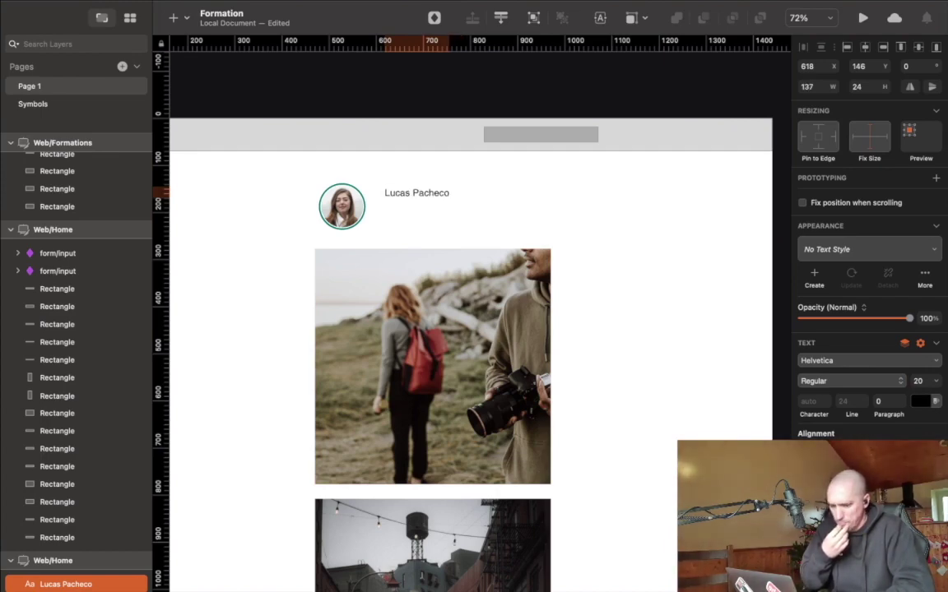
{"action": "key", "text": "super+shift+z"}
{"action": "key", "text": "super+z"}
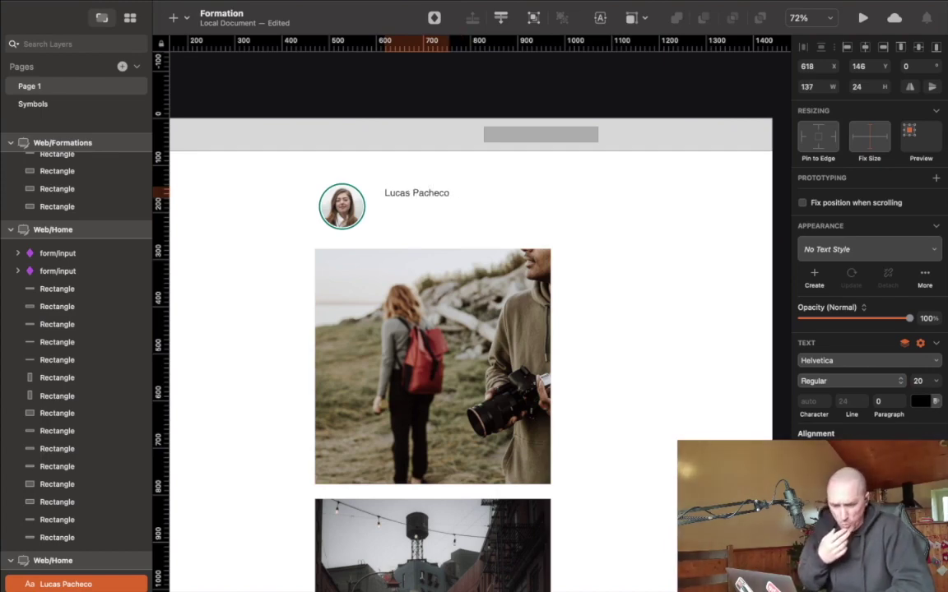
{"action": "key", "text": "super+shift+z"}
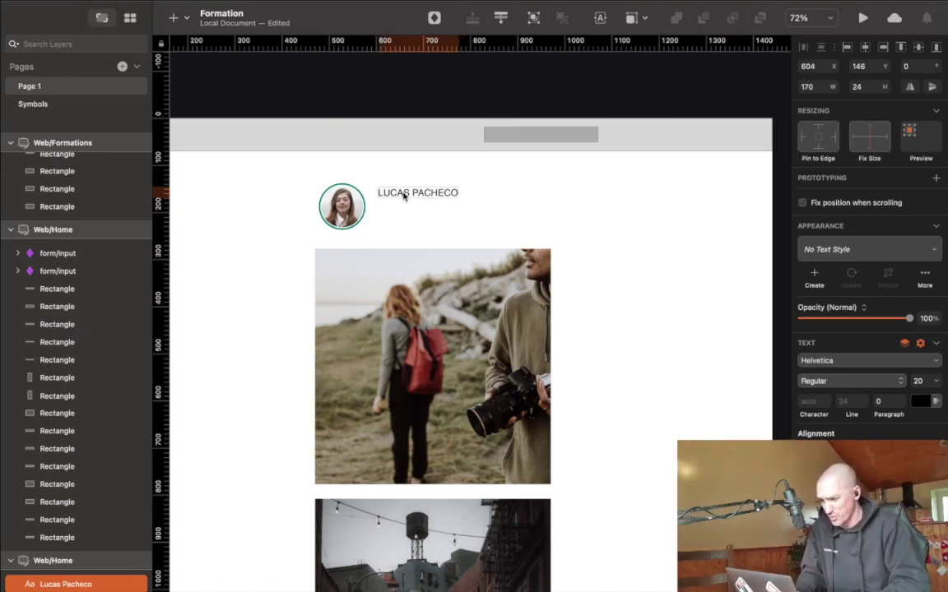
- Resize the avatar/connected symbol above the top photo to 70 × 70
{"action": "left_click", "coordinate": [329, 201]}
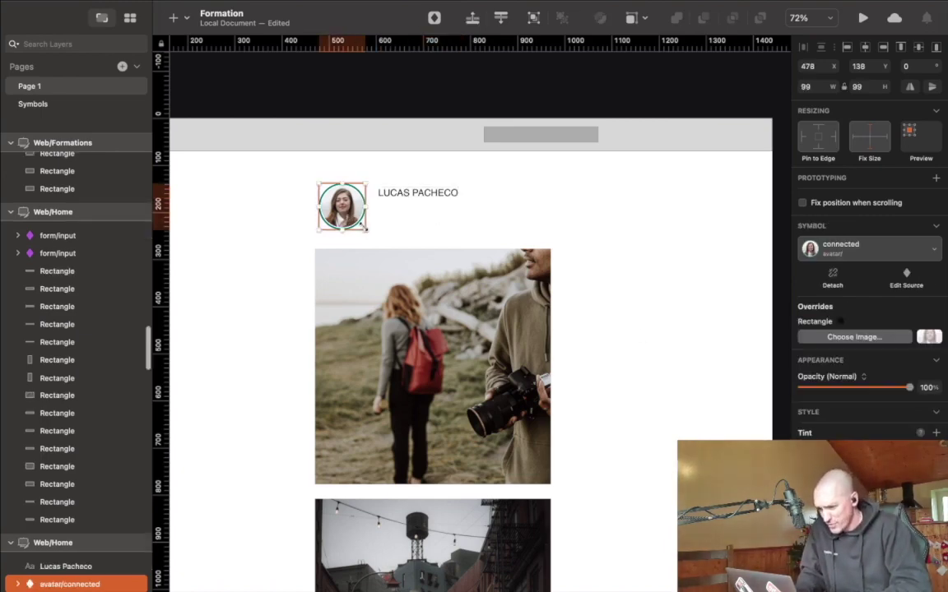
{"action": "left_click", "coordinate": [801, 87]}
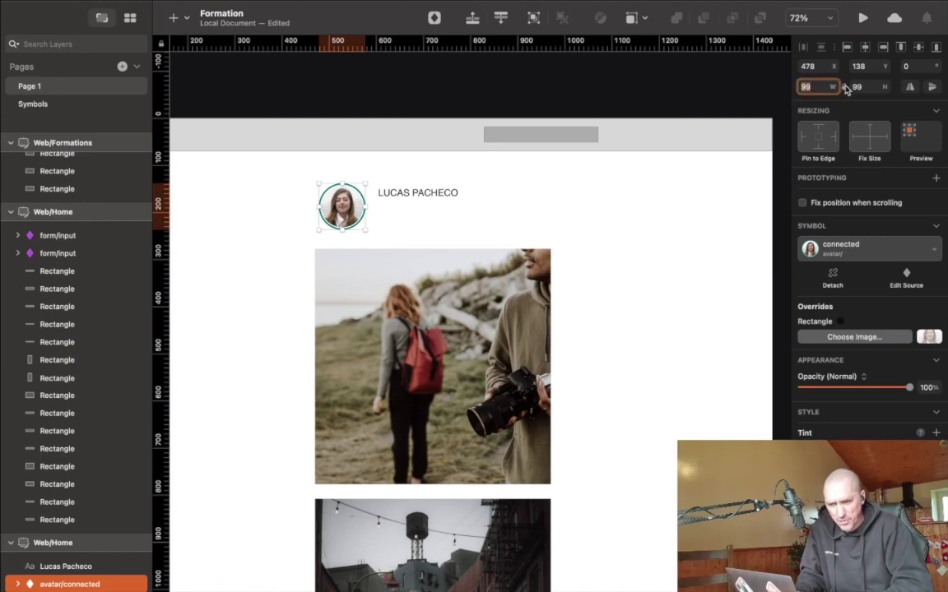
{"action": "type", "text": "70"}
{"action": "key", "text": "Return"}
- Add the text "2 minutes ago" below the author name at X 576, Y 179, in Helvetica Oblique 14
{"action": "key", "text": "t"}
{"action": "left_click", "coordinate": [371, 209]}
{"action": "type", "text": "12 / 12 / 1999"}
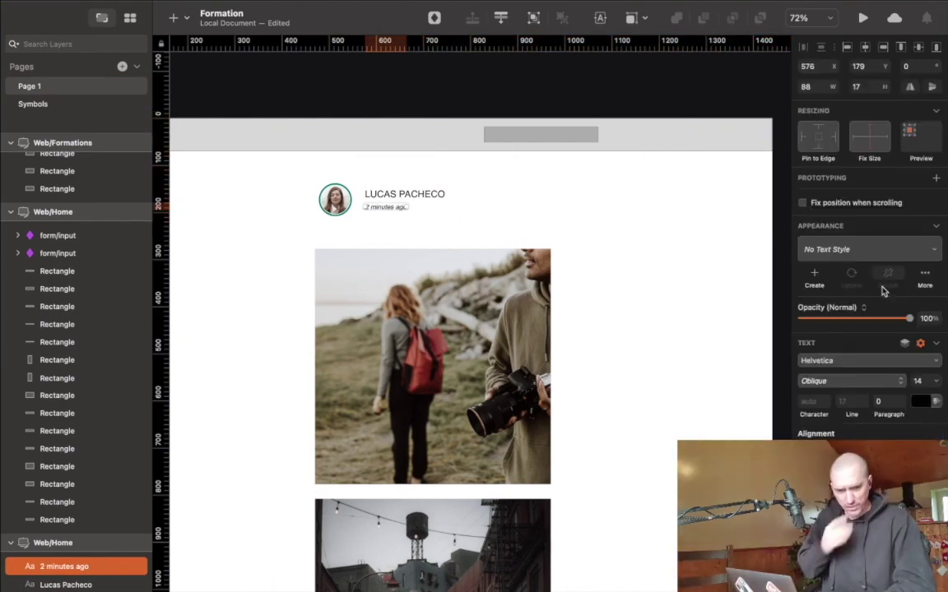
- Look up the fill hex code of the dark blue square beside the form/input symbol on the Symbols page
{"action": "mouse_move", "coordinate": [39, 17]}
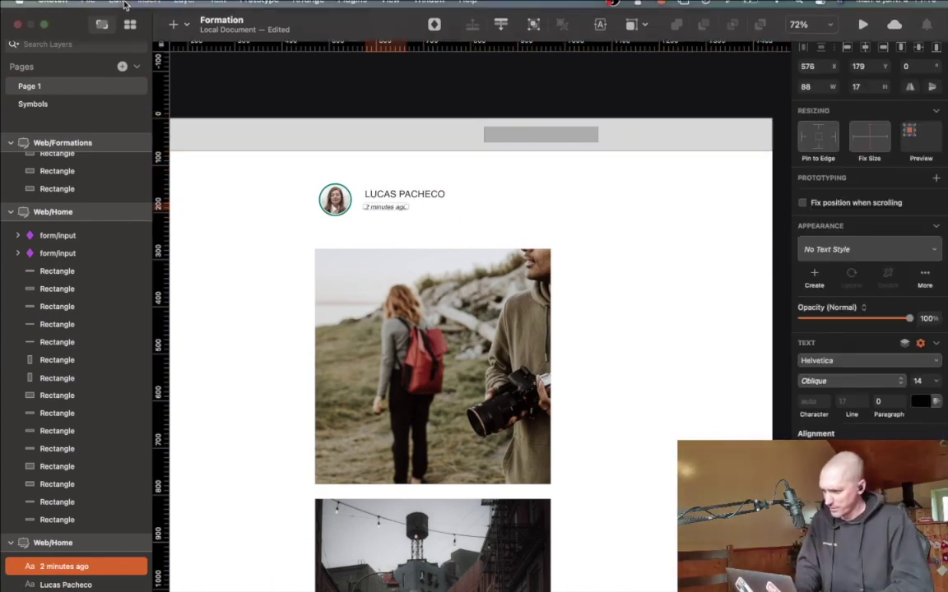
{"action": "left_click", "coordinate": [45, 35]}
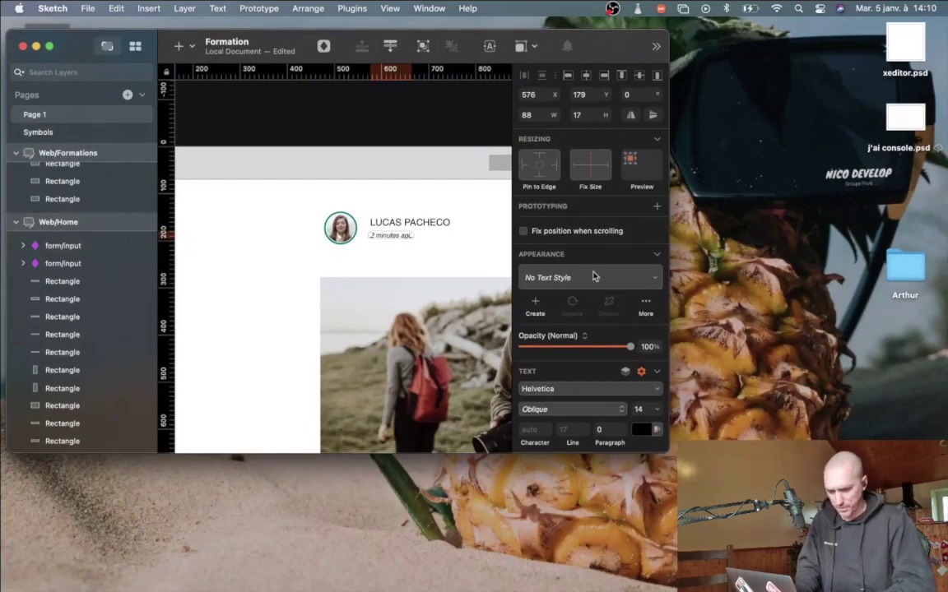
{"action": "left_click_drag", "start_coordinate": [599, 50], "coordinate": [593, 45]}
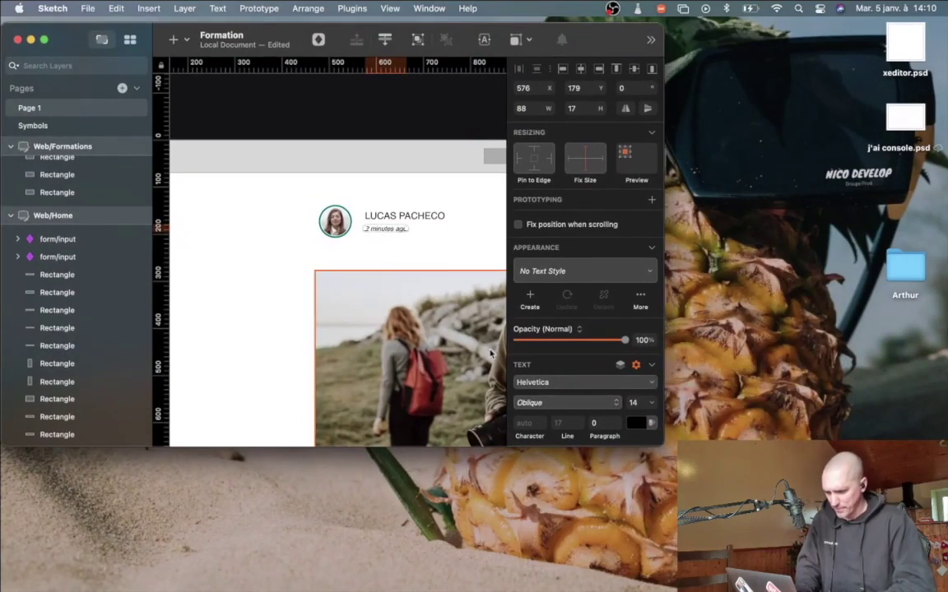
{"action": "left_click", "coordinate": [29, 125]}
{"action": "scroll", "coordinate": [210, 210], "scroll_direction": "up", "scroll_amount": 5}
{"action": "scroll", "coordinate": [210, 211], "scroll_direction": "left", "scroll_amount": 10}
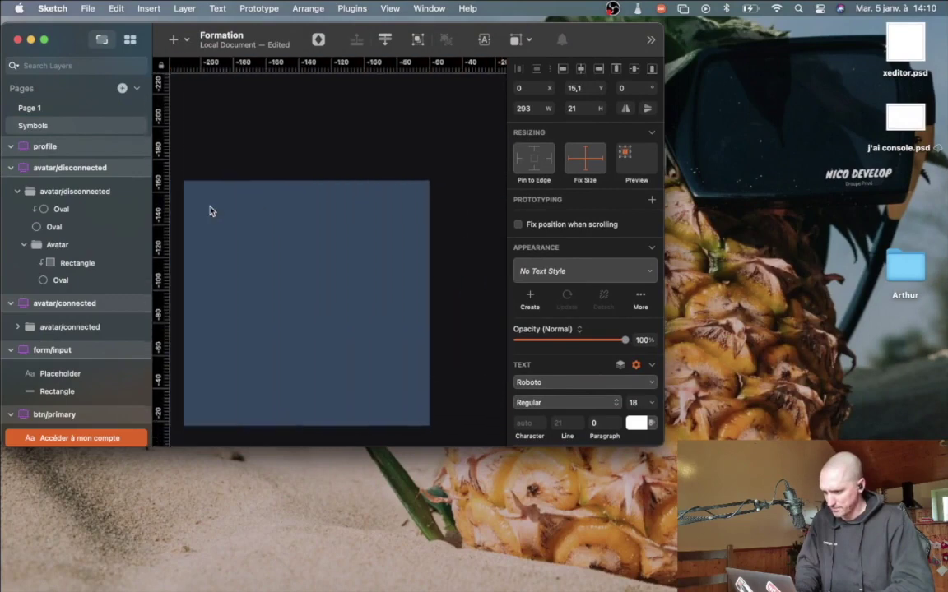
{"action": "scroll", "coordinate": [210, 211], "scroll_direction": "down", "scroll_amount": 3}
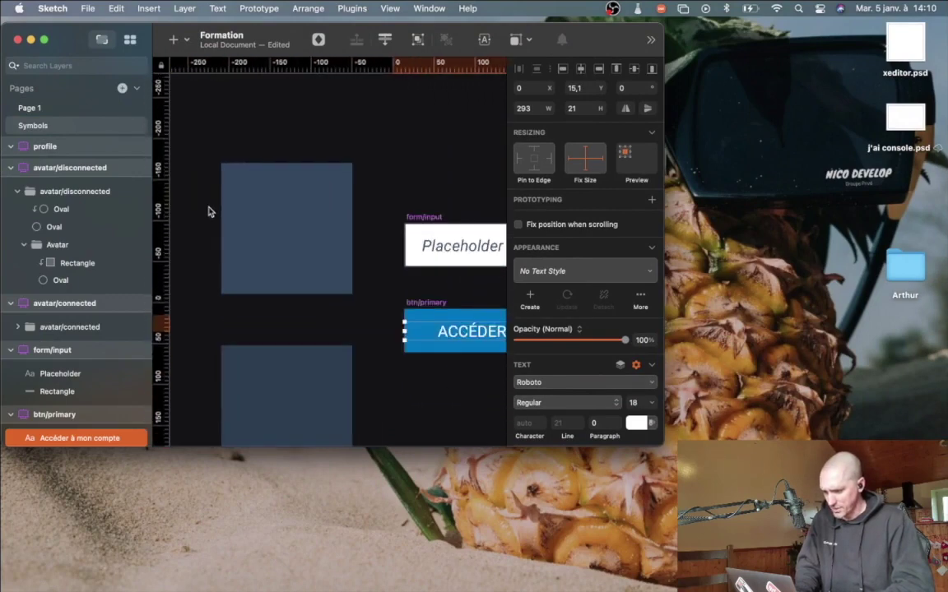
{"action": "scroll", "coordinate": [210, 211], "scroll_direction": "down", "scroll_amount": 2}
{"action": "scroll", "coordinate": [208, 212], "scroll_direction": "down", "scroll_amount": 1}
{"action": "left_click", "coordinate": [263, 172]}
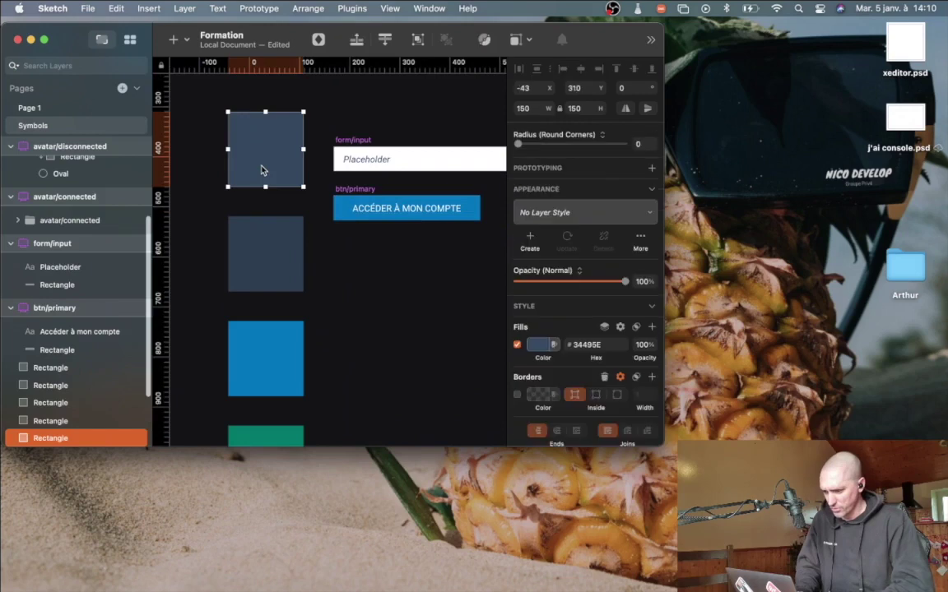
{"action": "left_click", "coordinate": [567, 345]}
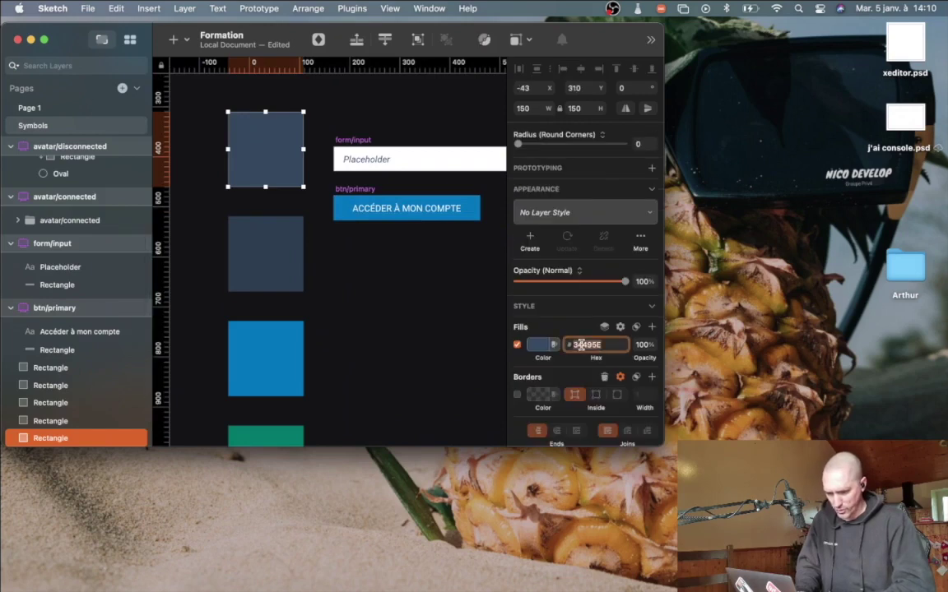
- Recolor the timestamp and author name on Page 1 in dark blue, using 34495E for the name
{"action": "left_click", "coordinate": [51, 109]}
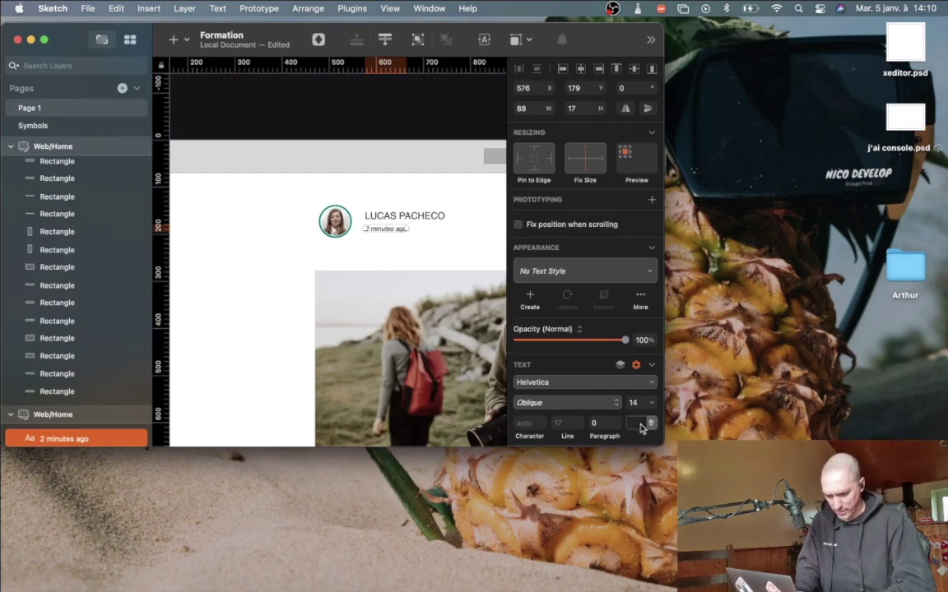
{"action": "left_click", "coordinate": [641, 425]}
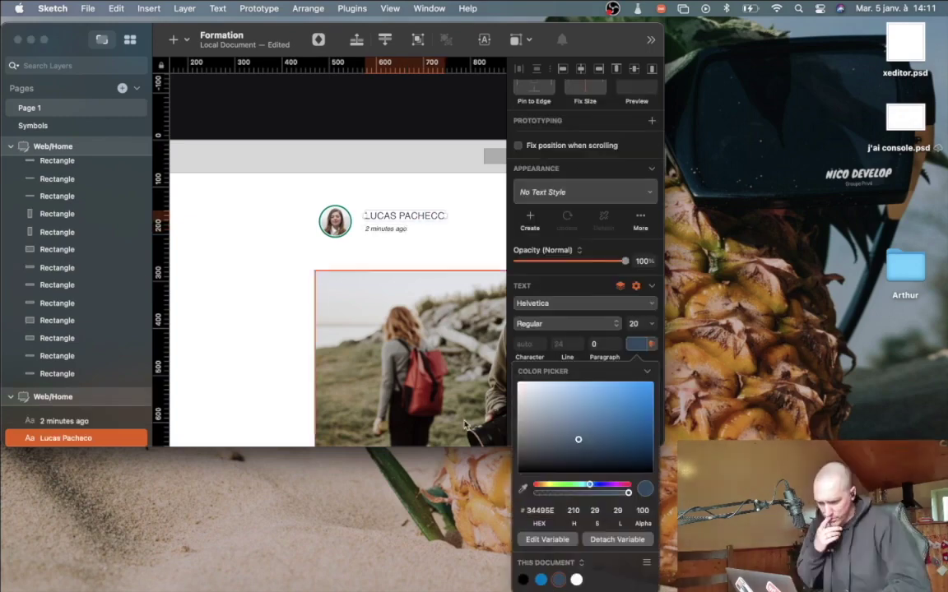
{"action": "type", "text": "2C3E50"}
{"action": "key", "text": "Return"}
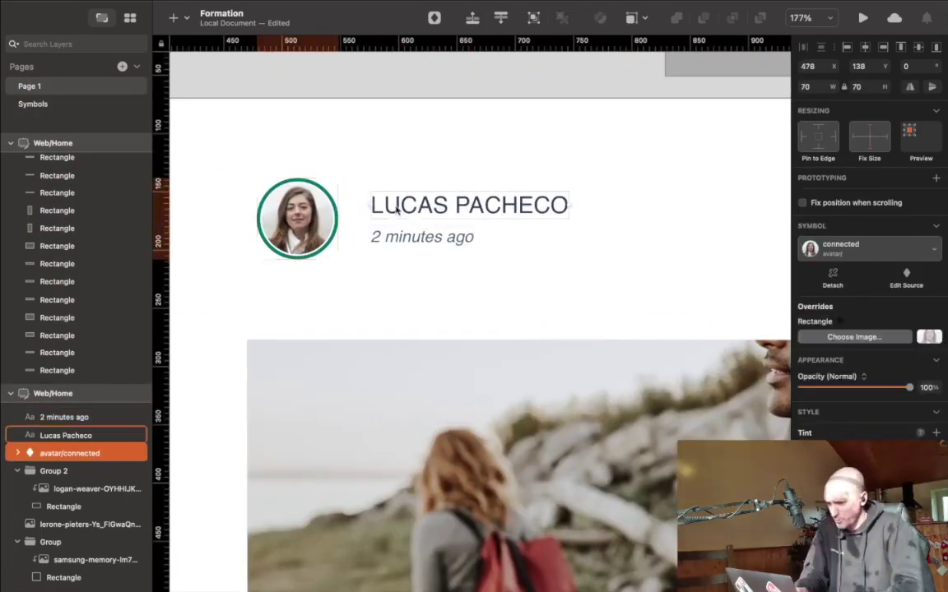
- Move the author name up to Y 145, leaving more space above the timestamp
{"action": "left_click", "coordinate": [377, 205]}
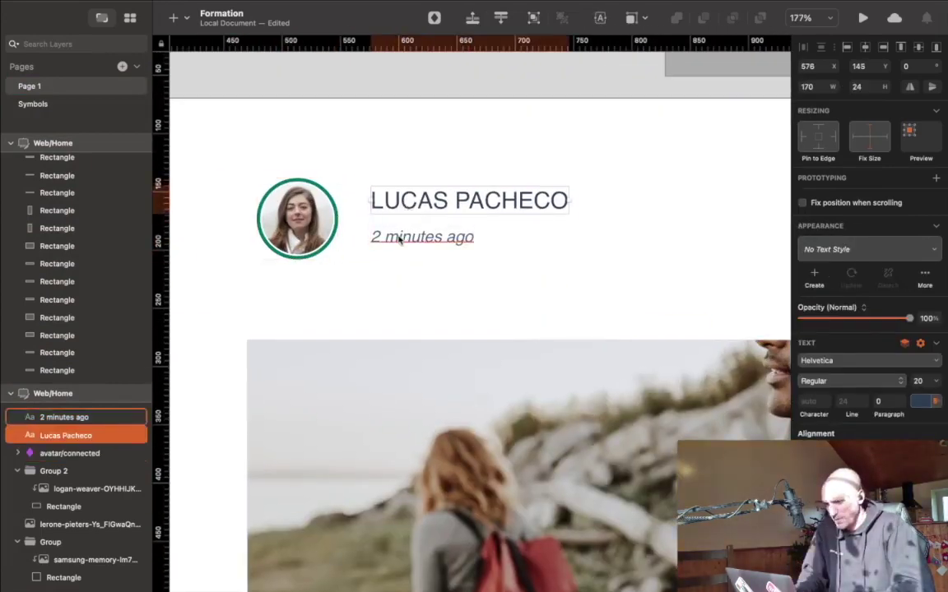
{"action": "key", "text": "super+minus"}
{"action": "left_click", "coordinate": [468, 253]}
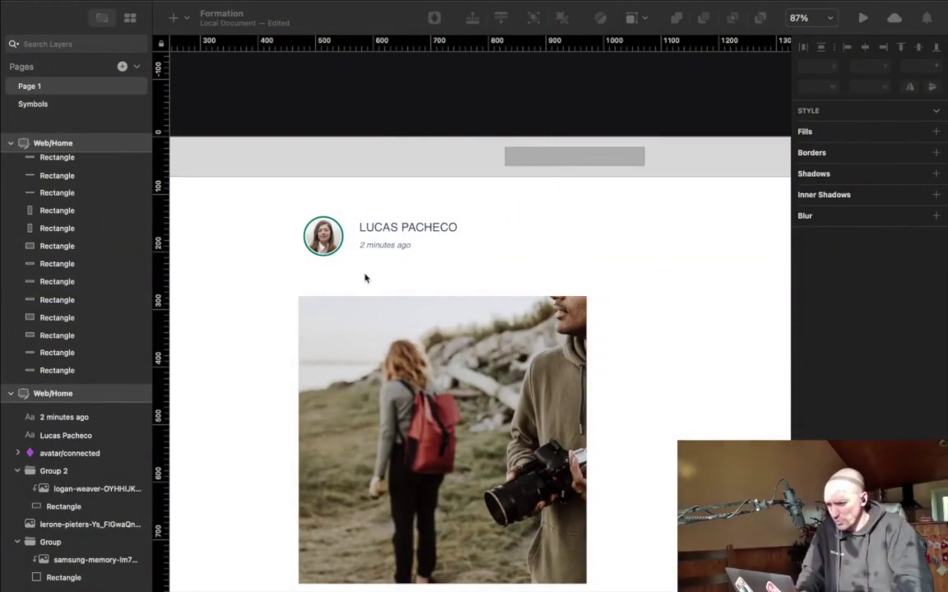
- Move the avatar, author name and timestamp together to just above the top photo, with the avatar at X 480, Y 193
{"action": "left_click_drag", "start_coordinate": [284, 210], "coordinate": [423, 264]}
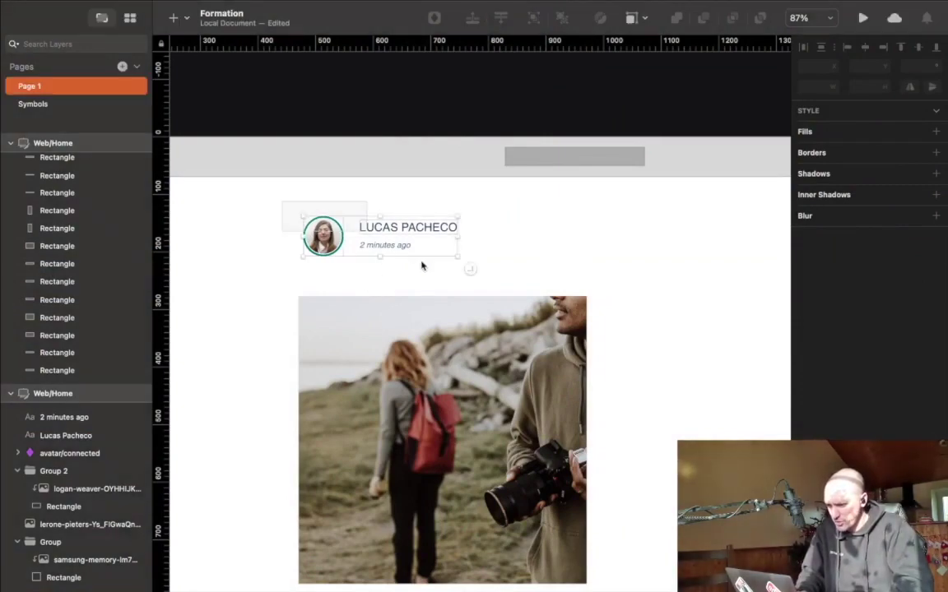
{"action": "left_click_drag", "start_coordinate": [410, 252], "coordinate": [388, 278]}
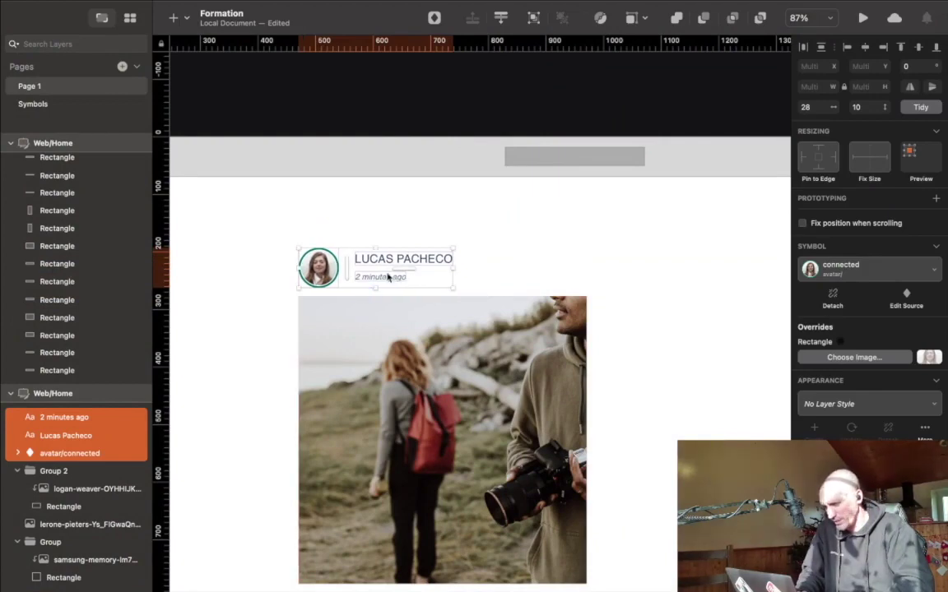
{"action": "left_click", "coordinate": [289, 239]}
{"action": "scroll", "coordinate": [290, 238], "scroll_direction": "down", "scroll_amount": 5}
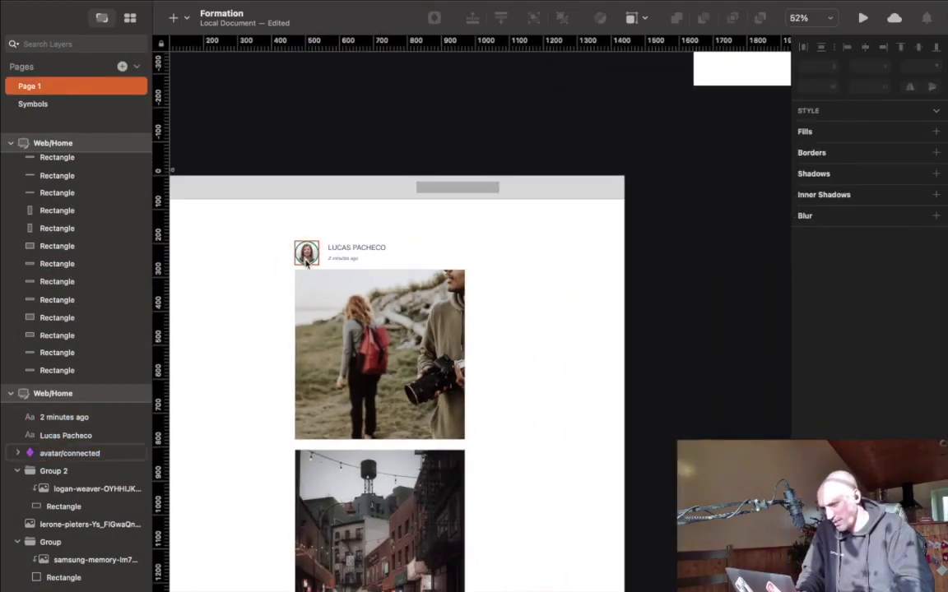
{"action": "left_click_drag", "start_coordinate": [278, 230], "coordinate": [345, 261]}
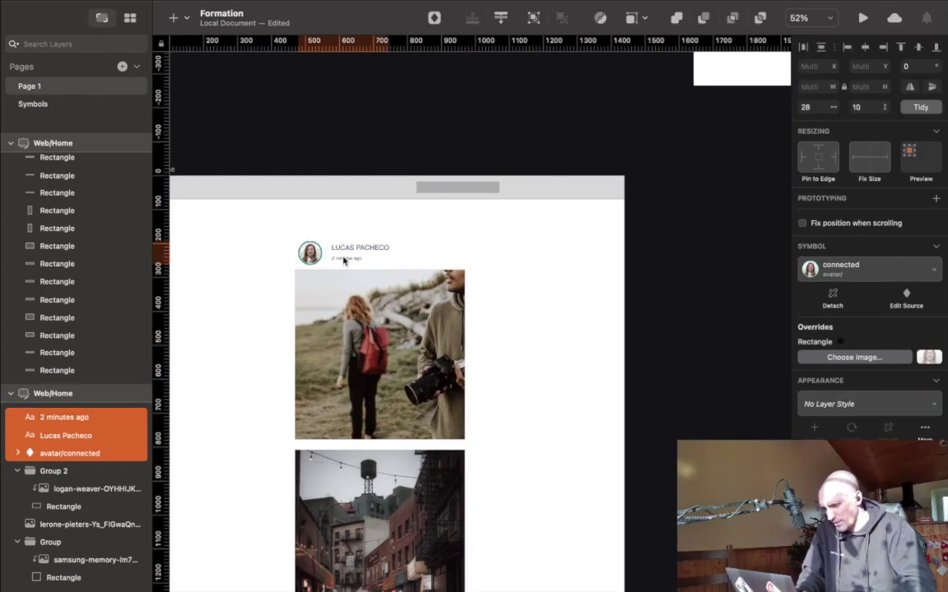
{"action": "left_click", "coordinate": [248, 275]}
{"action": "scroll", "coordinate": [249, 276], "scroll_direction": "up", "scroll_amount": 5}
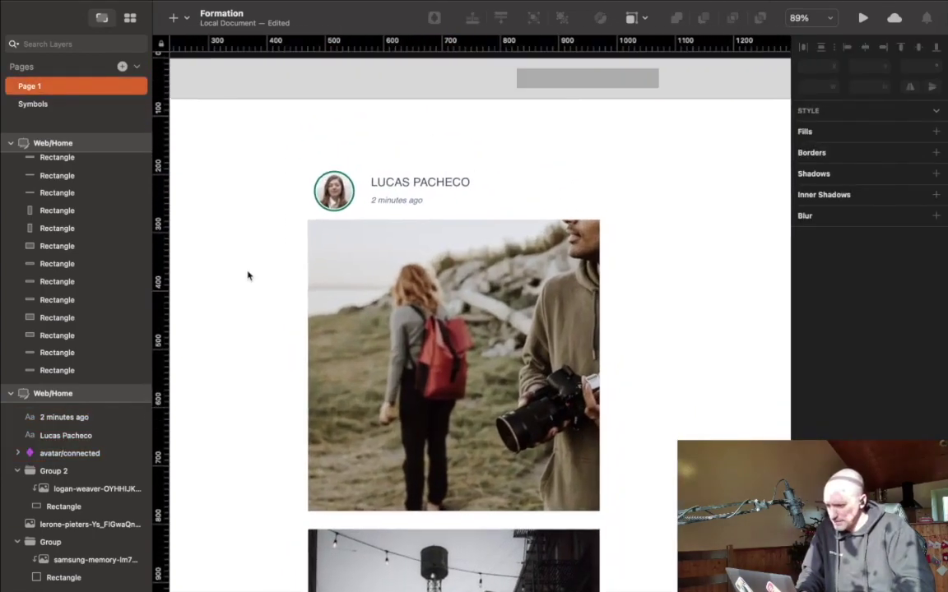
- Reduce the avatar above the top photo to 60 × 60 with its proportions locked
{"action": "left_click", "coordinate": [331, 187]}
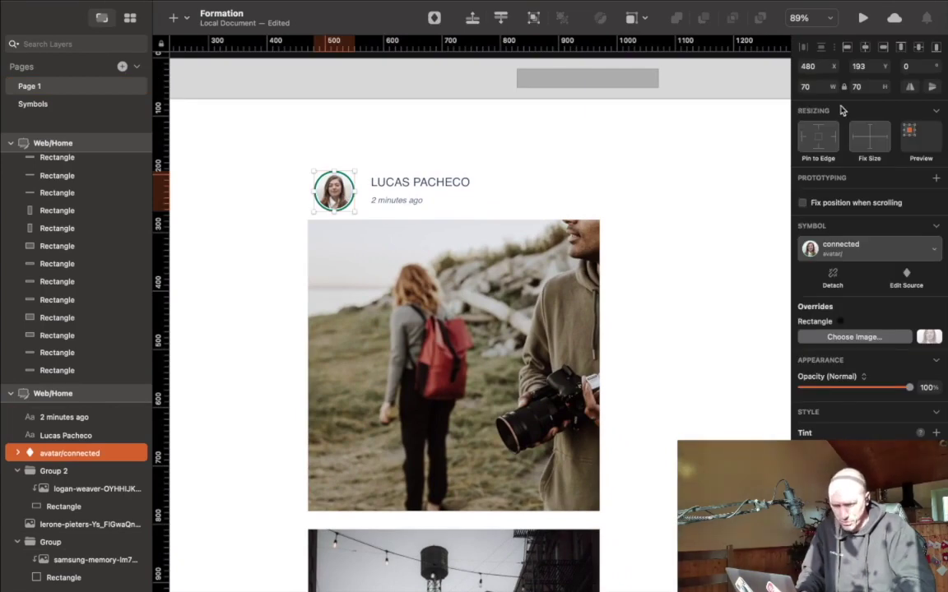
{"action": "left_click", "coordinate": [805, 86]}
{"action": "type", "text": "60"}
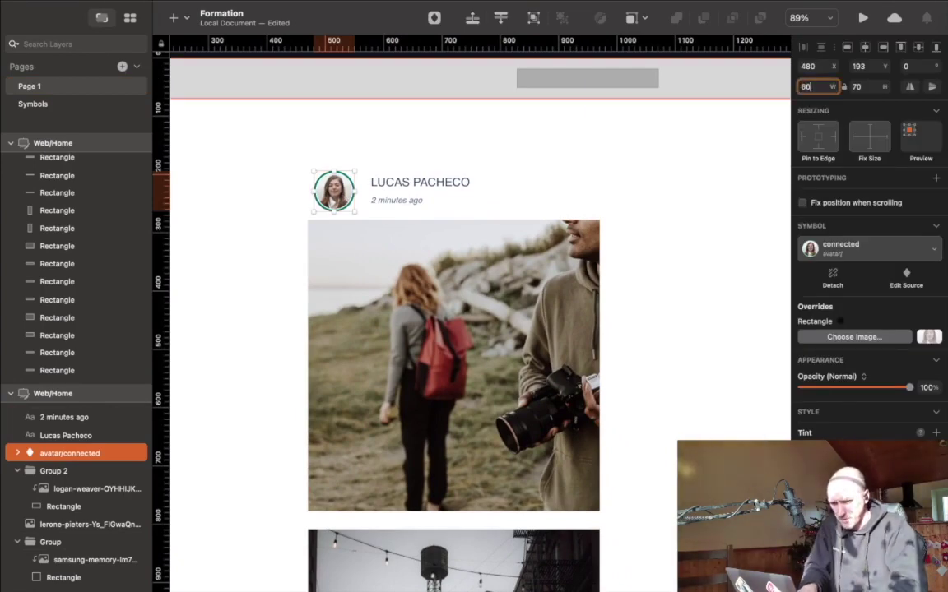
{"action": "key", "text": "Return"}
{"action": "left_click", "coordinate": [595, 165]}
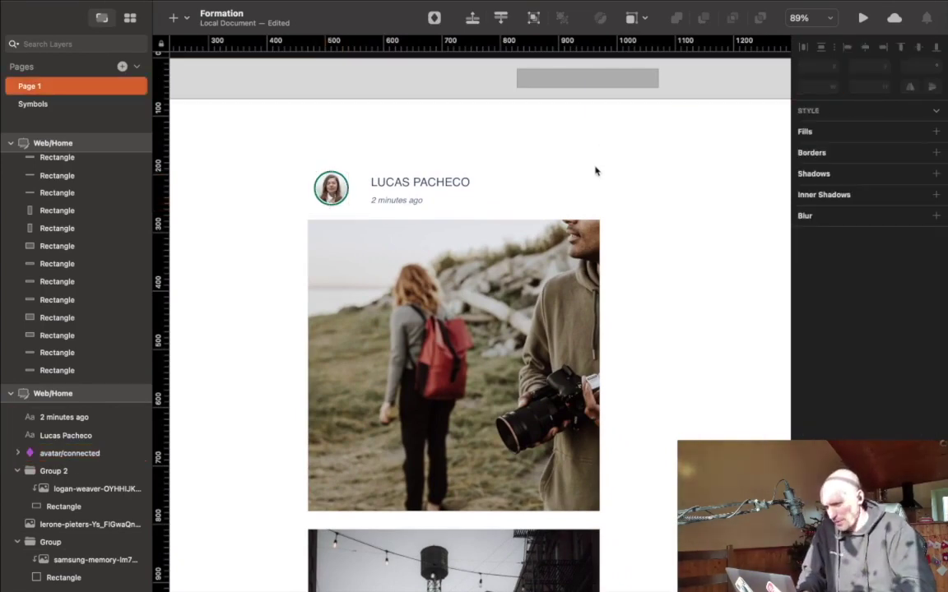
- Move the author name and timestamp together closer to the avatar and slightly upward
{"action": "left_click_drag", "start_coordinate": [395, 188], "coordinate": [371, 199]}
{"action": "left_click", "coordinate": [381, 202], "text": "shift"}
{"action": "left_click", "coordinate": [382, 201]}
{"action": "left_click", "coordinate": [262, 195]}
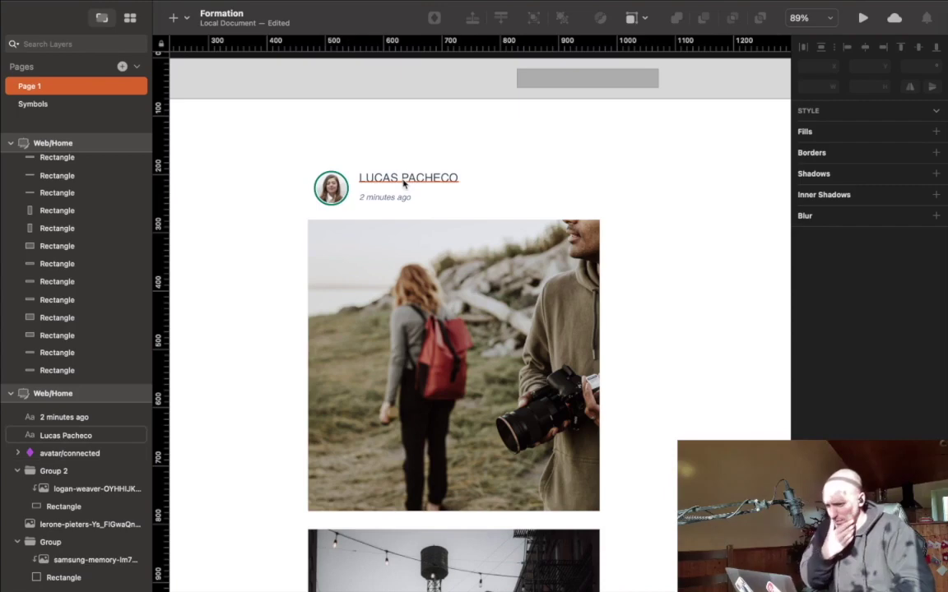
- Tighten the spacing by lowering the author name slightly and placing the timestamp at X 558, Y 227
{"action": "left_click", "coordinate": [404, 182]}
{"action": "left_click", "coordinate": [495, 197]}
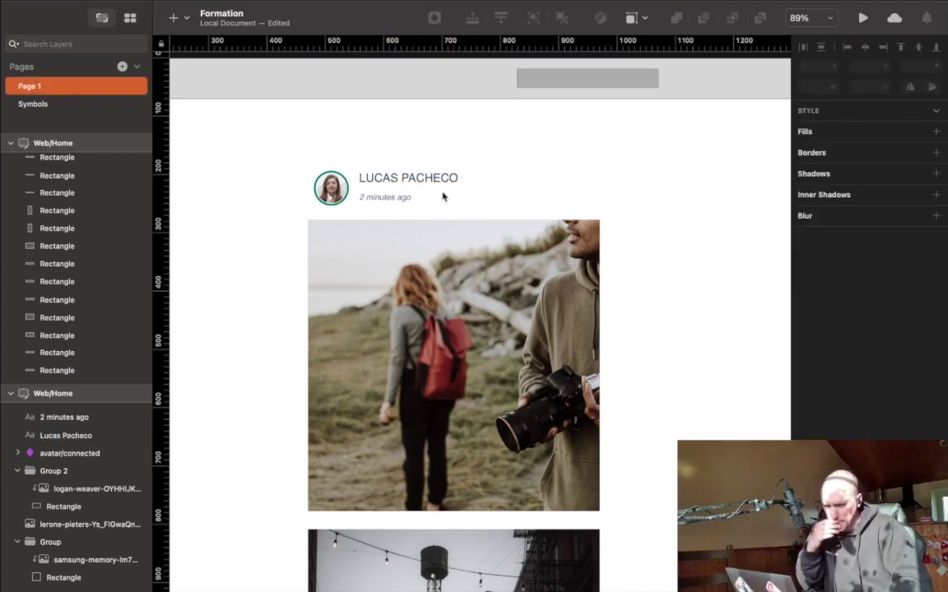
{"action": "left_click", "coordinate": [412, 177]}
{"action": "left_click_drag", "start_coordinate": [412, 177], "coordinate": [410, 183]}
{"action": "left_click", "coordinate": [373, 200]}
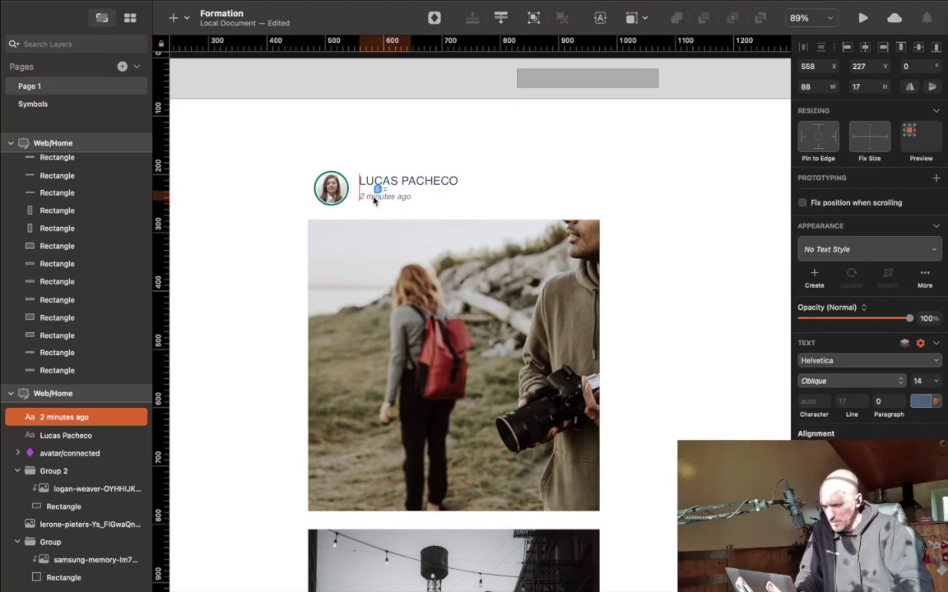
{"action": "left_click", "coordinate": [487, 159]}
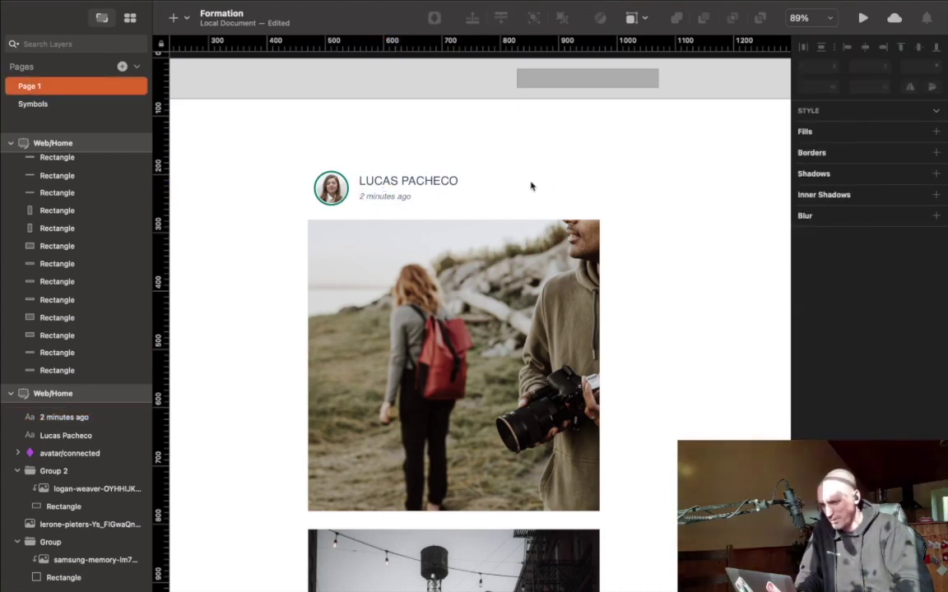
- Insert the ic_more_vert icon from Material_icons_library above the top photo's far edge, level with the avatar, and give it a slate-blue tint
{"action": "scroll", "coordinate": [531, 186], "scroll_direction": "right", "scroll_amount": 2}
{"action": "scroll", "coordinate": [530, 186], "scroll_direction": "up", "scroll_amount": 1}
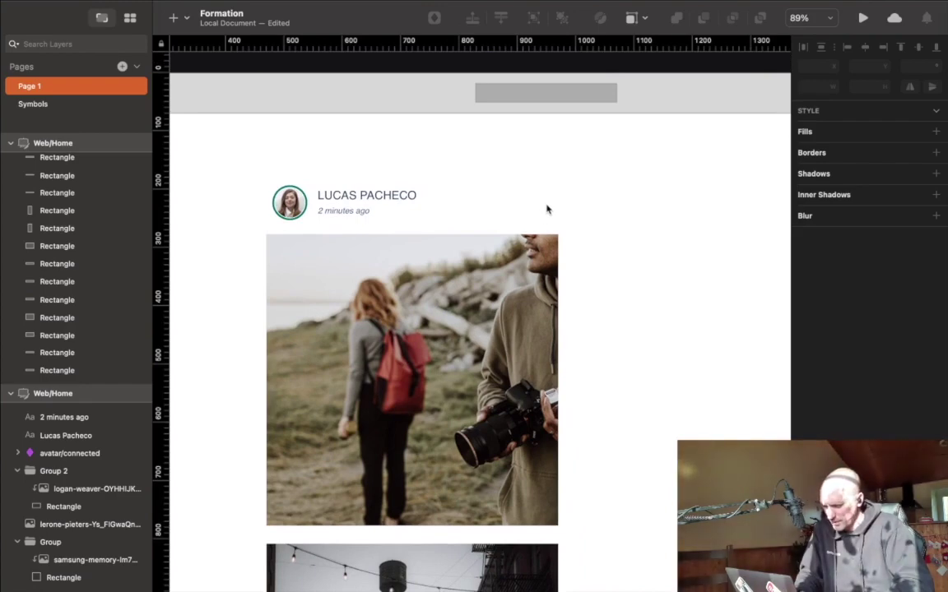
{"action": "left_click", "coordinate": [175, 18]}
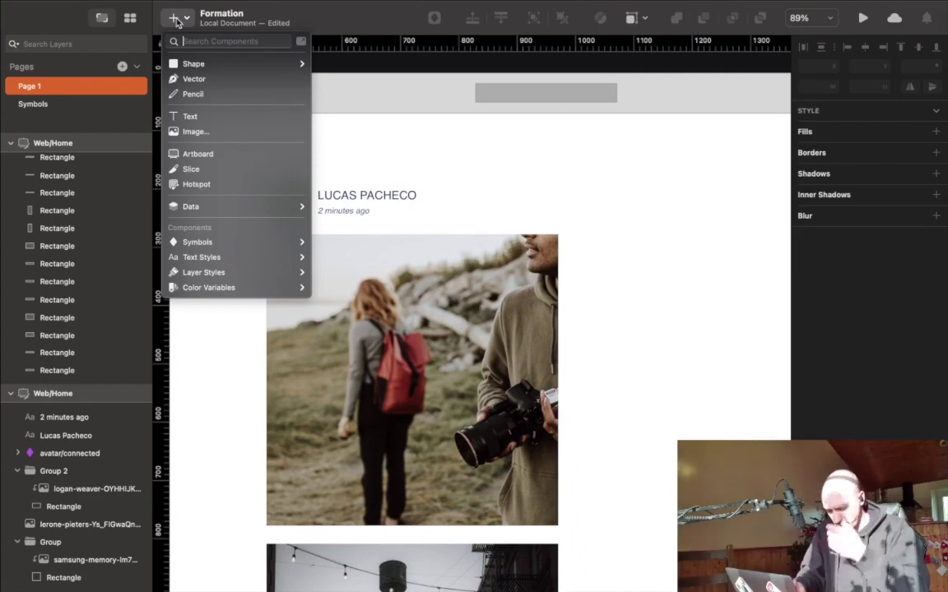
{"action": "type", "text": "ver"}
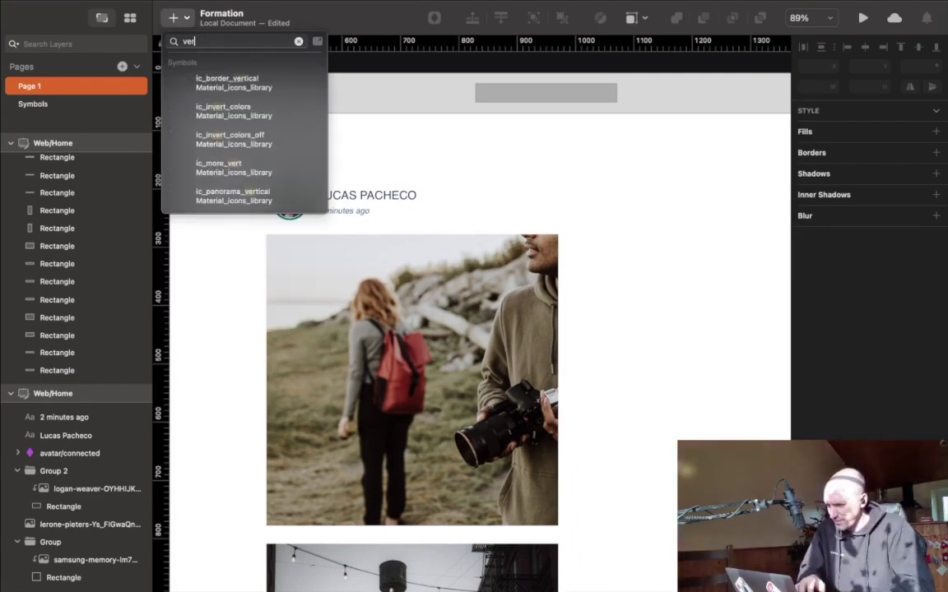
{"action": "type", "text": "t"}
{"action": "left_click", "coordinate": [183, 174]}
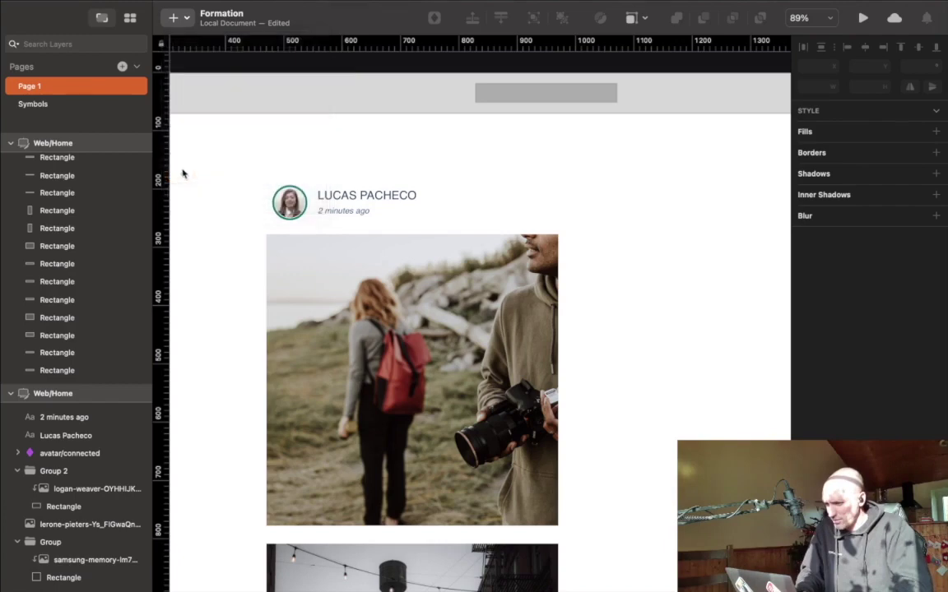
{"action": "left_click", "coordinate": [544, 206]}
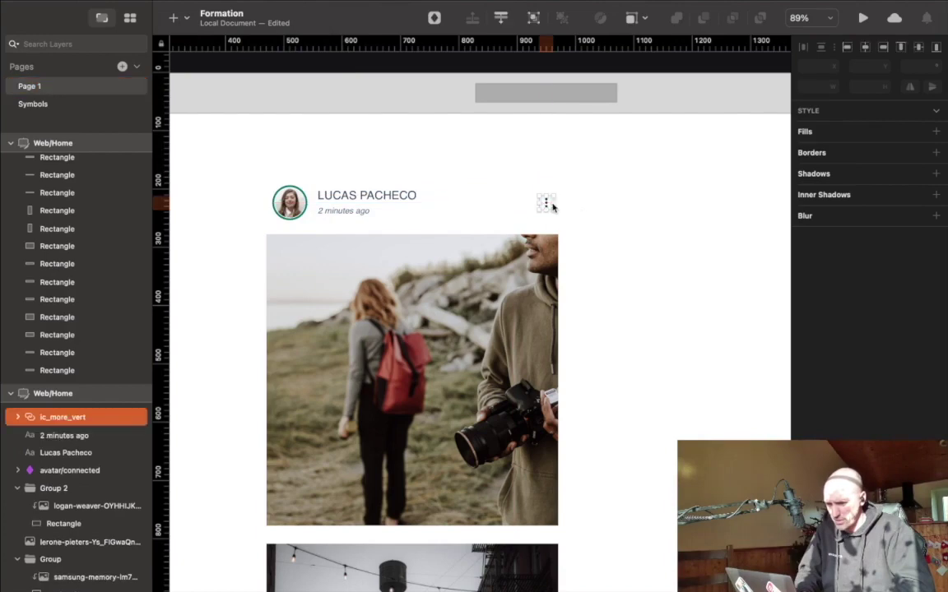
{"action": "left_click", "coordinate": [671, 252]}
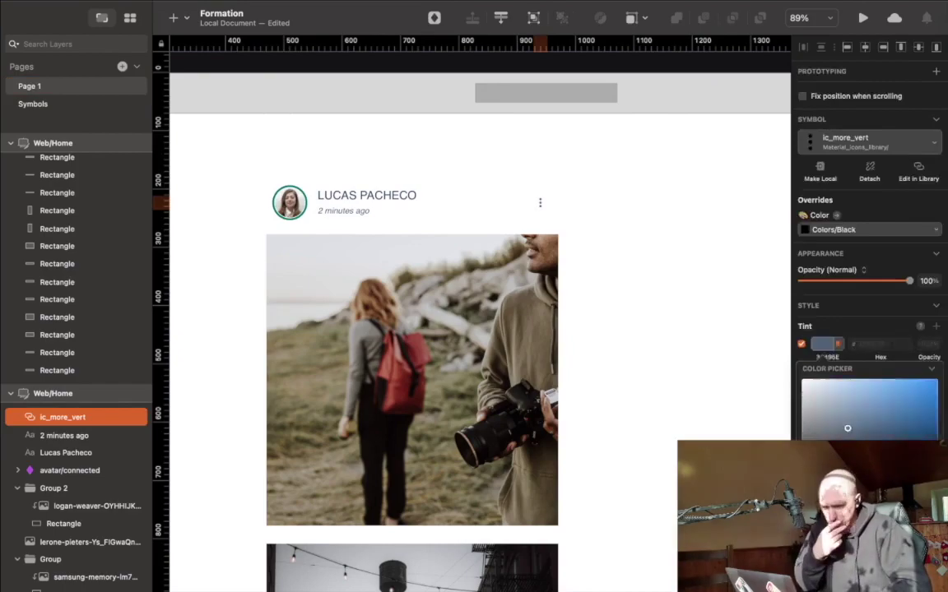
- Draw a rectangle as wide as the photo around the top post's header and place it beneath the avatar in the layer order
{"action": "left_click", "coordinate": [611, 122]}
{"action": "mouse_move", "coordinate": [237, 124]}
{"action": "left_mouse_down"}
{"action": "mouse_move", "coordinate": [669, 189]}
{"action": "mouse_move", "coordinate": [664, 195]}
{"action": "left_mouse_up"}
{"action": "scroll", "coordinate": [82, 370], "scroll_direction": "down", "scroll_amount": 2}
{"action": "left_click_drag", "start_coordinate": [57, 345], "coordinate": [82, 418]}
{"action": "key", "text": "Escape"}
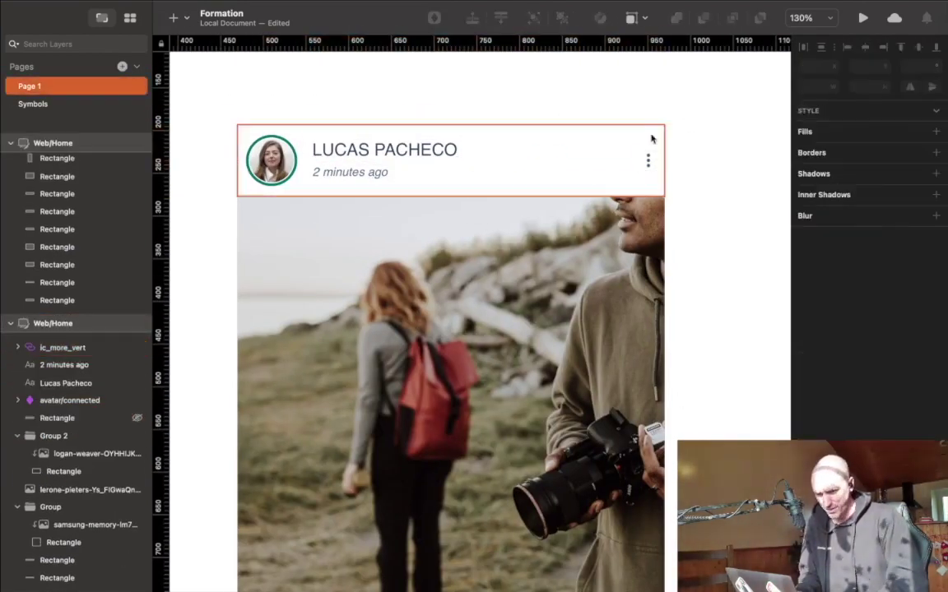
- Turn the header into a post/header symbol and place copies above the street and surfing photos
{"action": "right_click", "coordinate": [360, 147]}
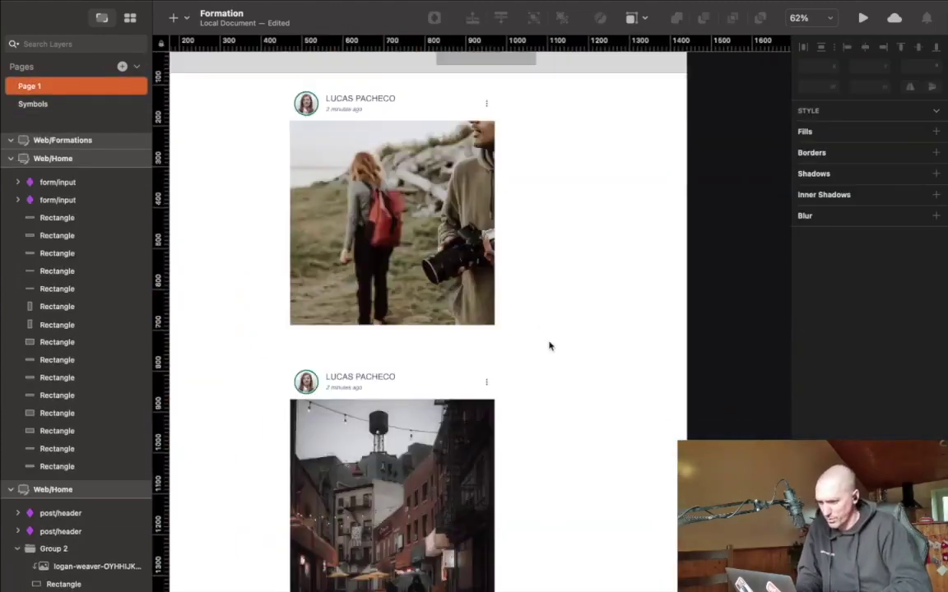
{"action": "scroll", "coordinate": [550, 345], "scroll_direction": "down", "scroll_amount": 10}
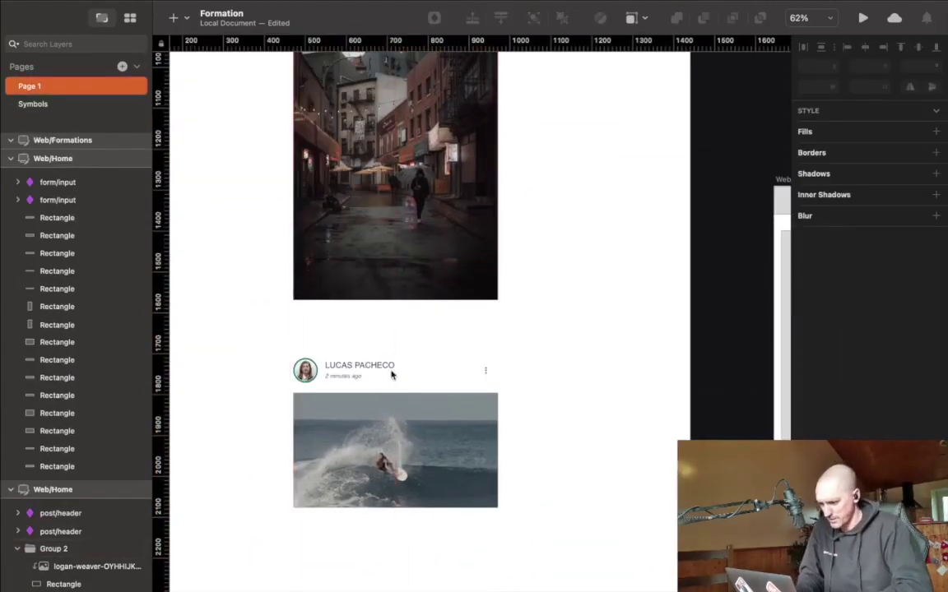
{"action": "scroll", "coordinate": [491, 303], "scroll_direction": "down", "scroll_amount": 5}
{"action": "scroll", "coordinate": [471, 403], "scroll_direction": "down", "scroll_amount": 2}
{"action": "scroll", "coordinate": [450, 346], "scroll_direction": "up", "scroll_amount": 3}
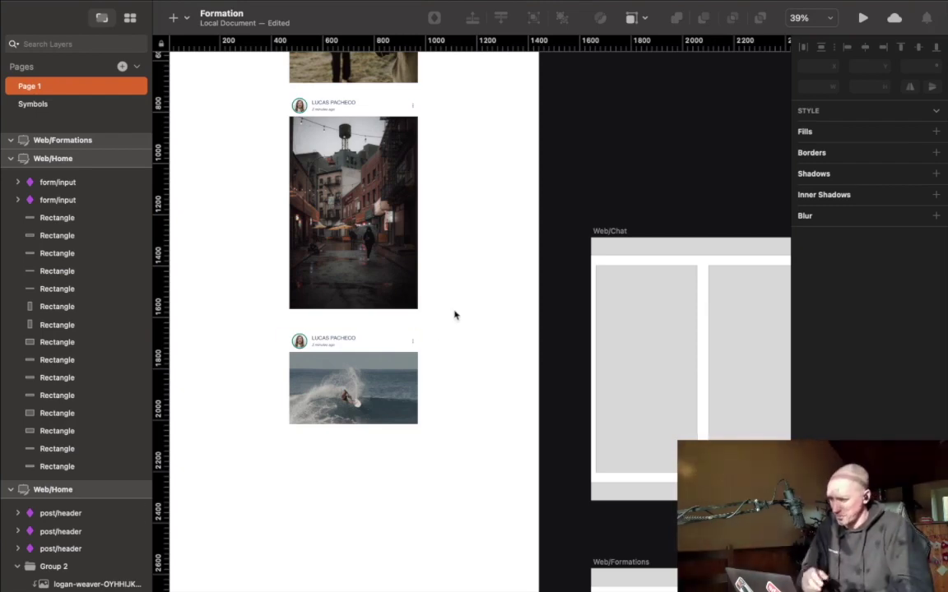
- Draw a 500 × 80 rectangle without fill directly beneath the surfing photo, at X 470, Y 2016
{"action": "scroll", "coordinate": [461, 329], "scroll_direction": "down", "scroll_amount": 4}
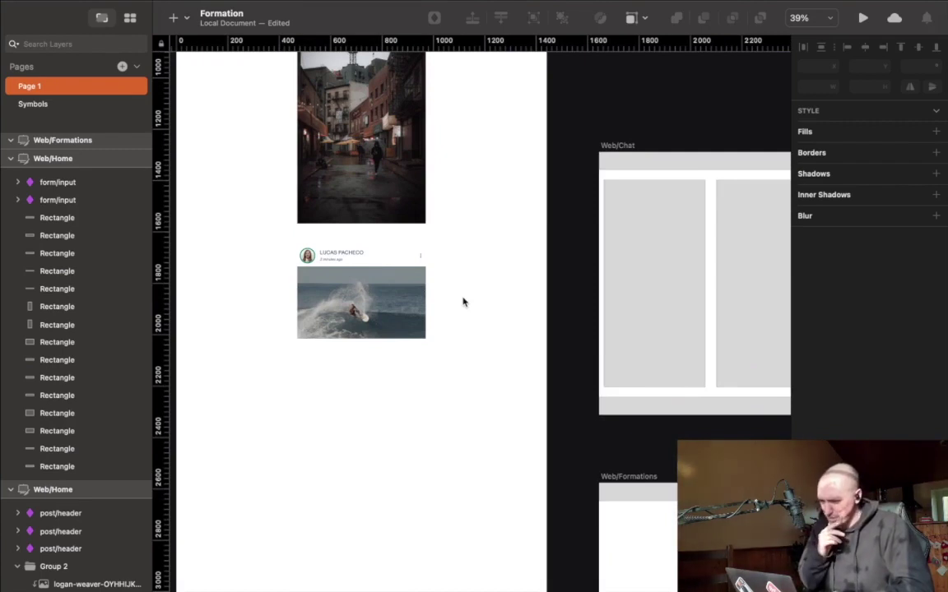
{"action": "scroll", "coordinate": [463, 302], "scroll_direction": "down", "scroll_amount": 3}
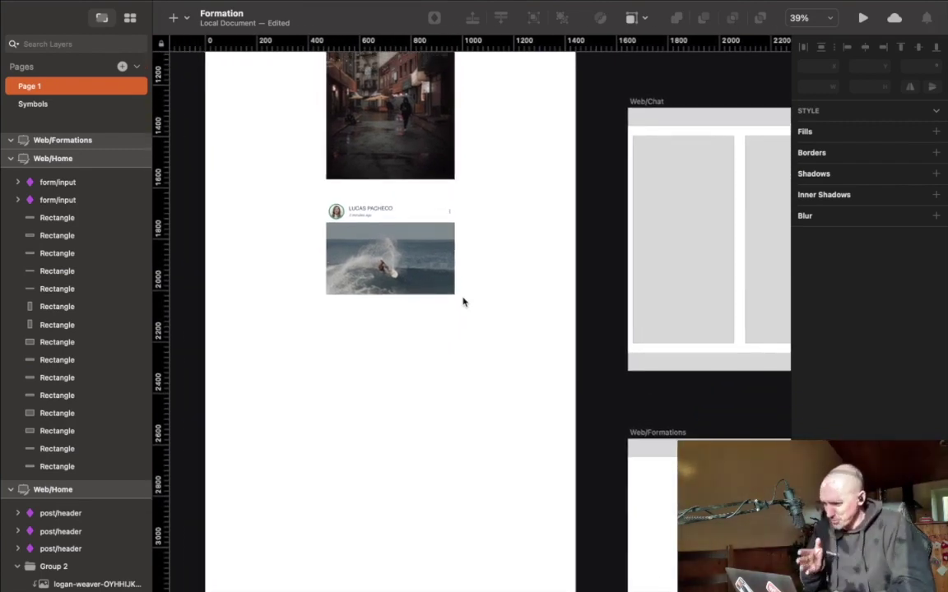
{"action": "scroll", "coordinate": [462, 302], "scroll_direction": "up", "scroll_amount": 1}
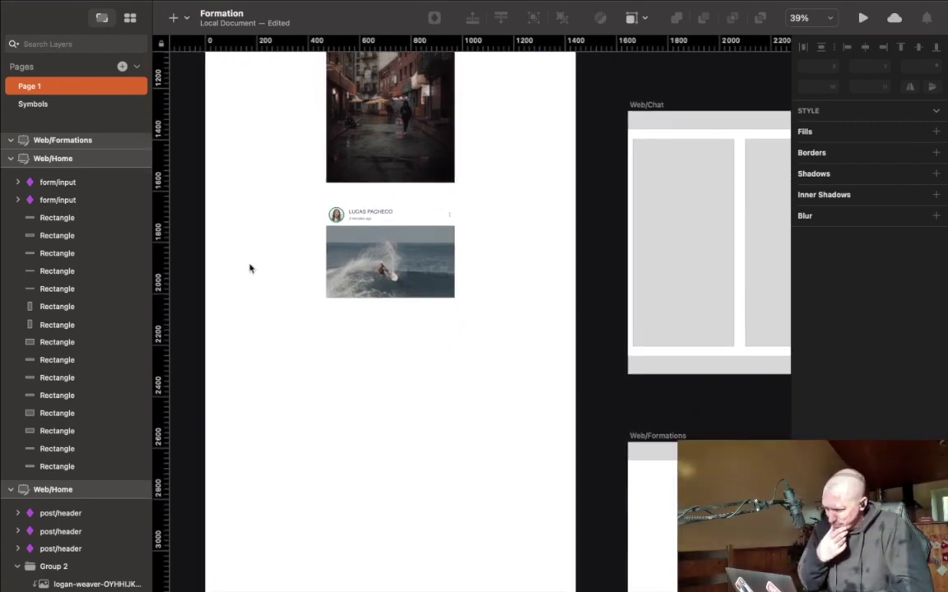
{"action": "scroll", "coordinate": [362, 391], "scroll_direction": "up", "scroll_amount": 6}
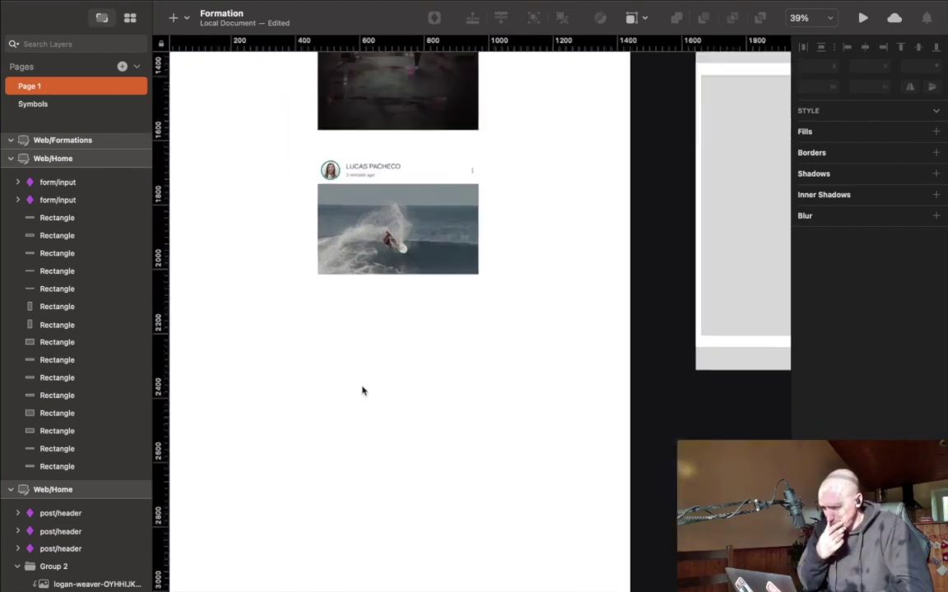
{"action": "scroll", "coordinate": [362, 391], "scroll_direction": "left", "scroll_amount": 2}
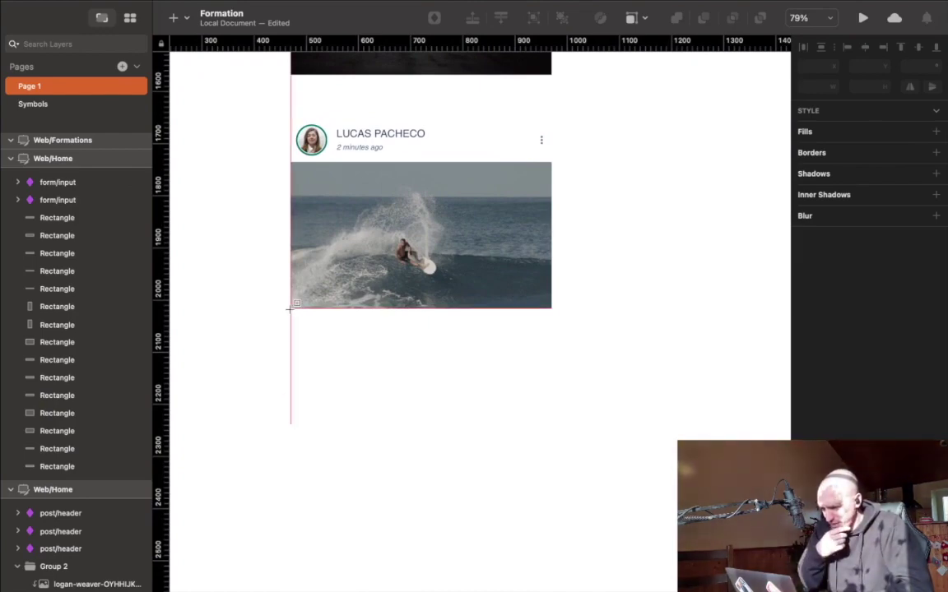
{"action": "left_click_drag", "start_coordinate": [319, 324], "coordinate": [551, 350]}
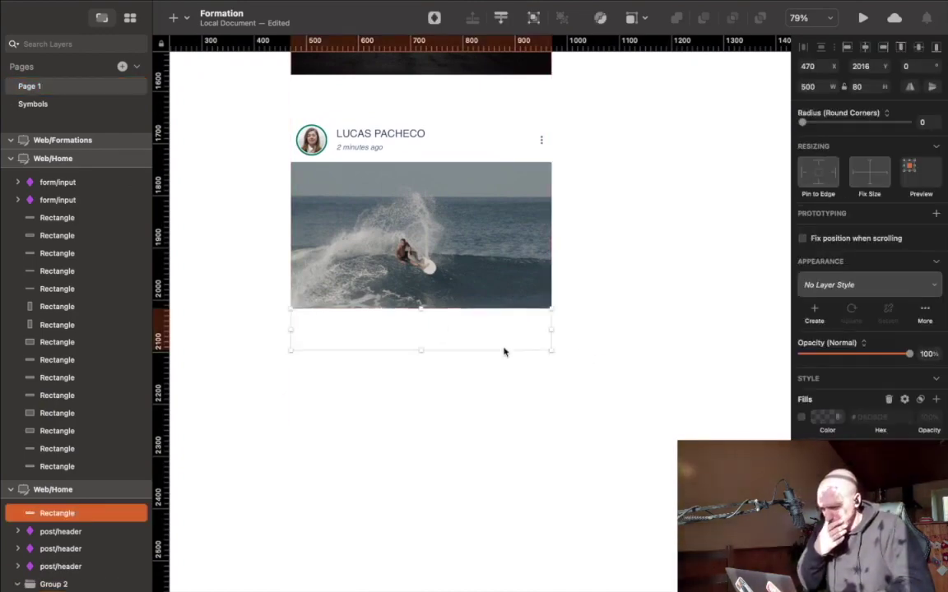
{"action": "key", "text": "Escape"}
- Insert an ic_favorite_border icon with the text "1,2K" beside it inside the rectangle beneath the surfing photo
{"action": "scroll", "coordinate": [309, 334], "scroll_direction": "up", "scroll_amount": 5}
{"action": "left_click", "coordinate": [173, 17]}
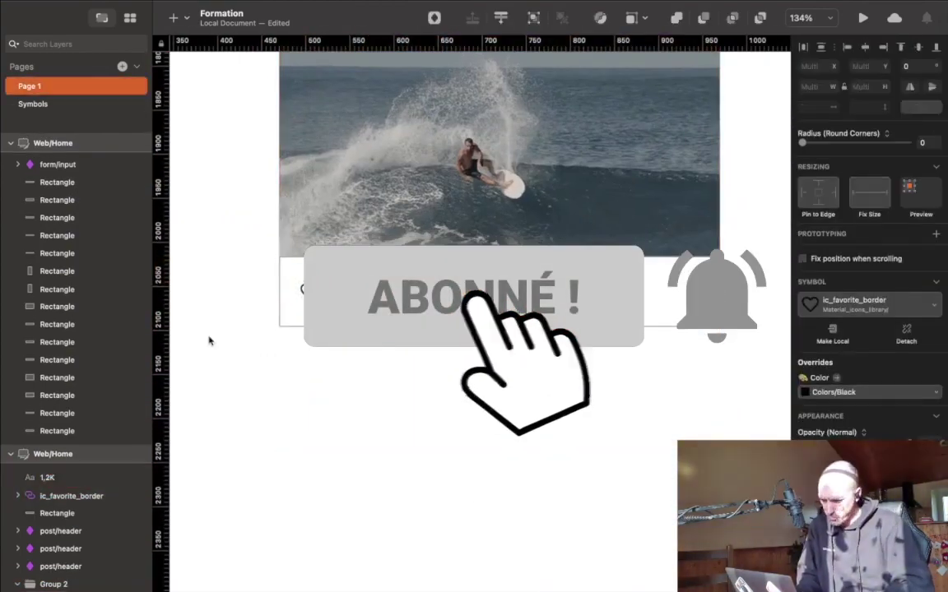
{"action": "left_click", "coordinate": [350, 384]}
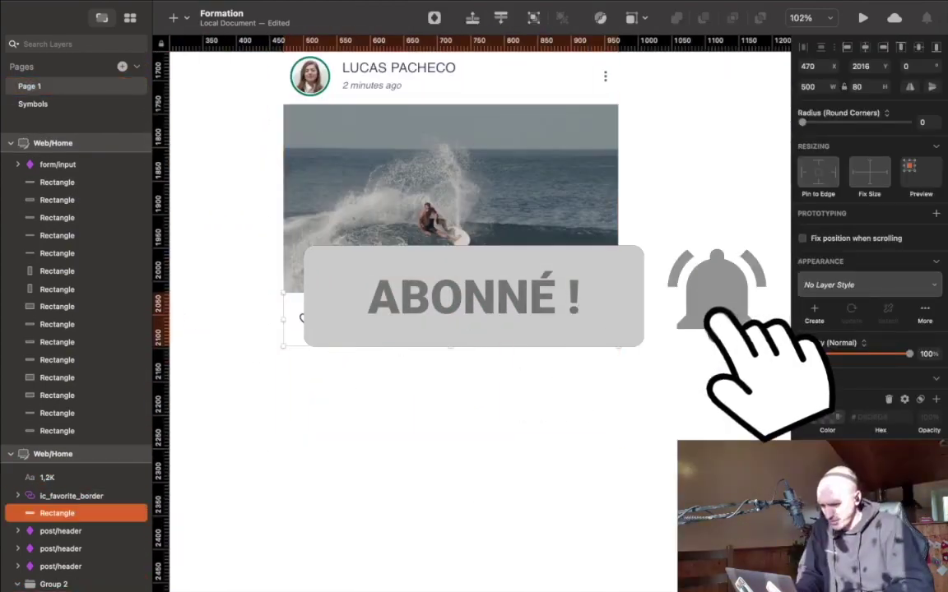
- Create a post/footer symbol from the like row with a darker heart and count, and place a copy beneath the street photo
{"action": "right_click", "coordinate": [328, 131]}
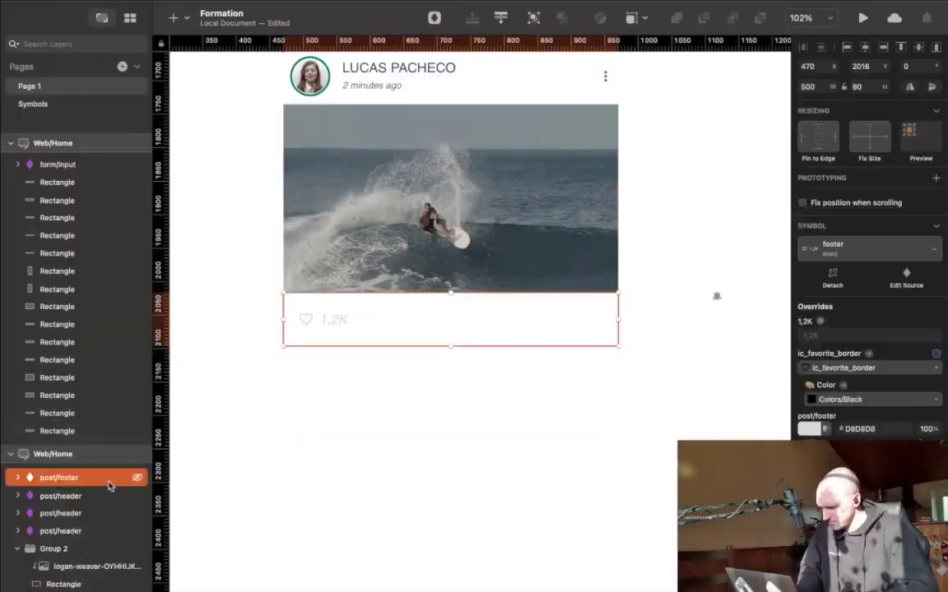
{"action": "left_click", "coordinate": [343, 423]}
{"action": "double_click", "coordinate": [312, 353]}
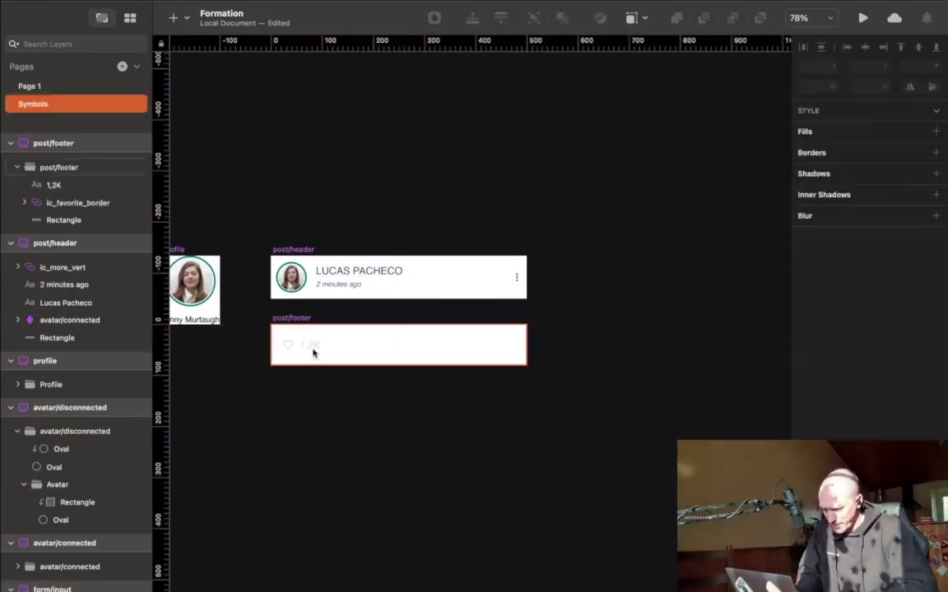
{"action": "left_click", "coordinate": [520, 333]}
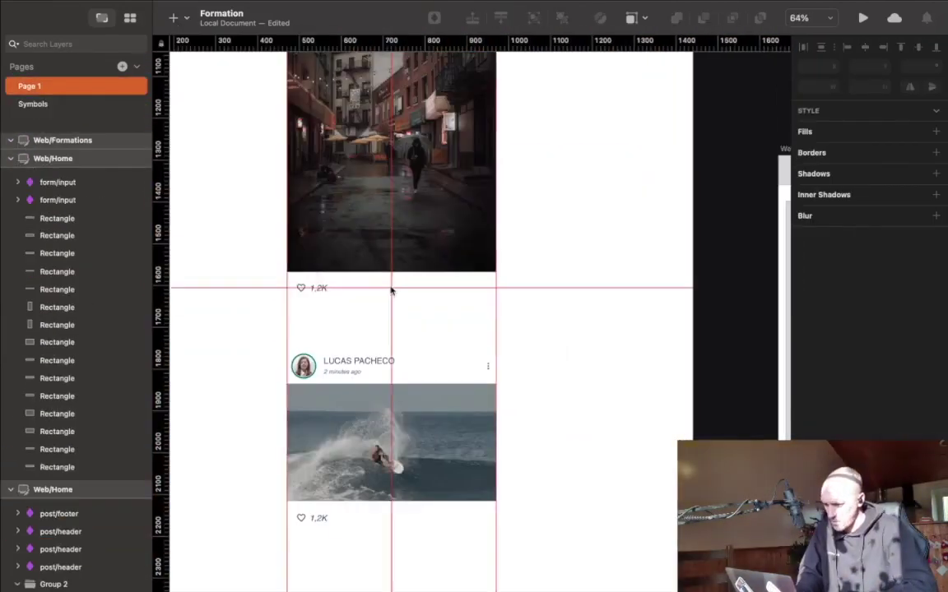
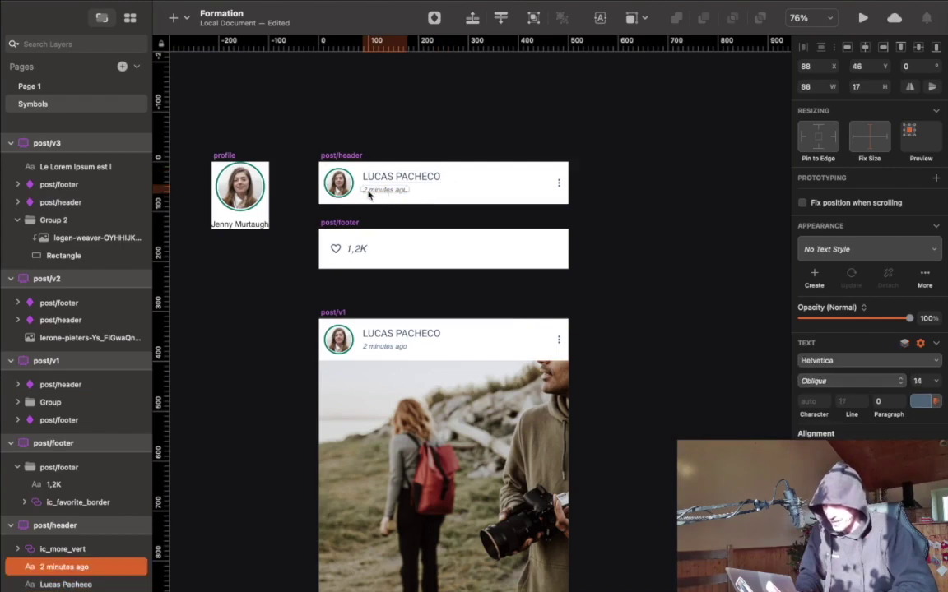
- Set the font of the timestamp in the post/header symbol and the like count in the post/footer symbol to Roboto
{"action": "left_click", "coordinate": [834, 363]}
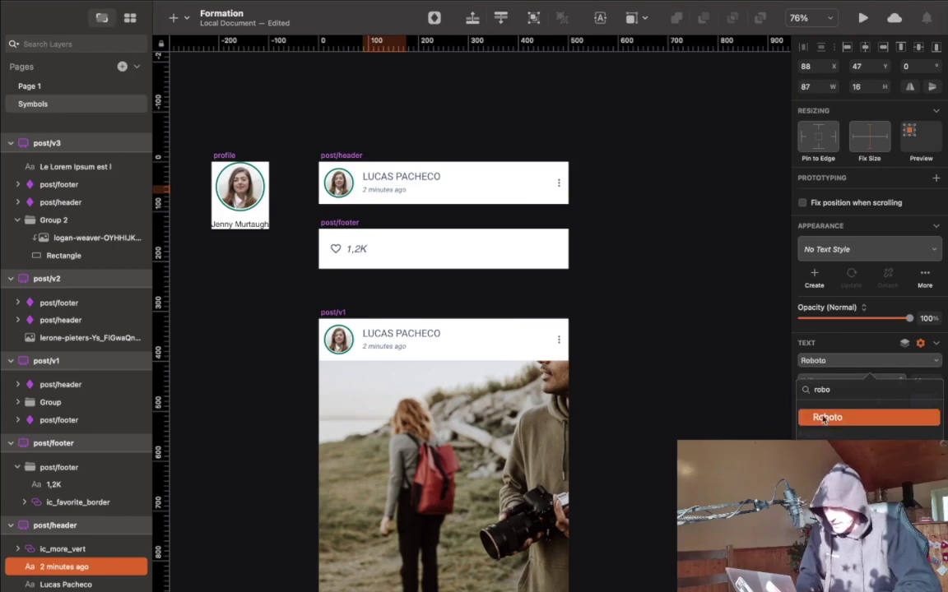
{"action": "left_click", "coordinate": [355, 251]}
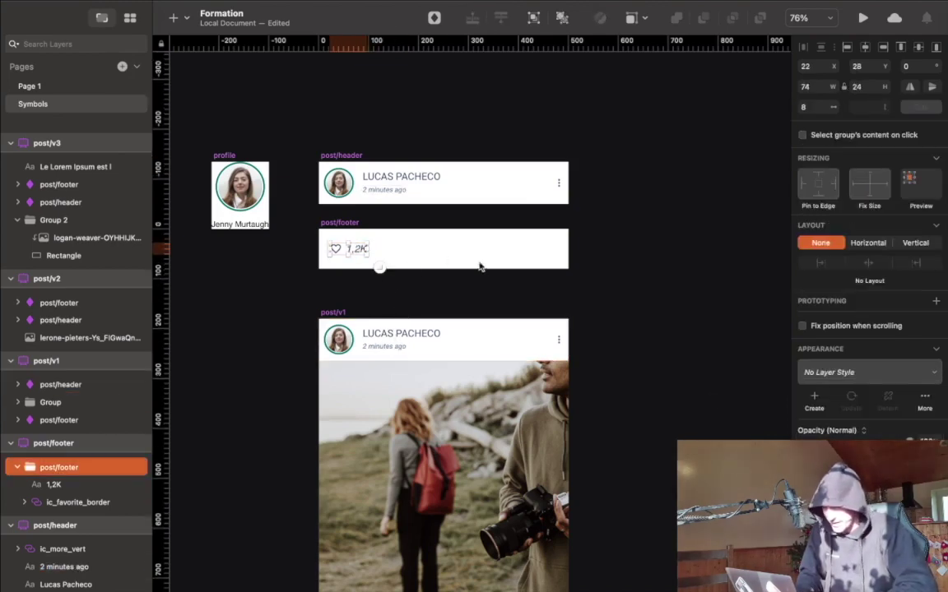
{"action": "left_click", "coordinate": [482, 271]}
{"action": "left_click", "coordinate": [362, 251]}
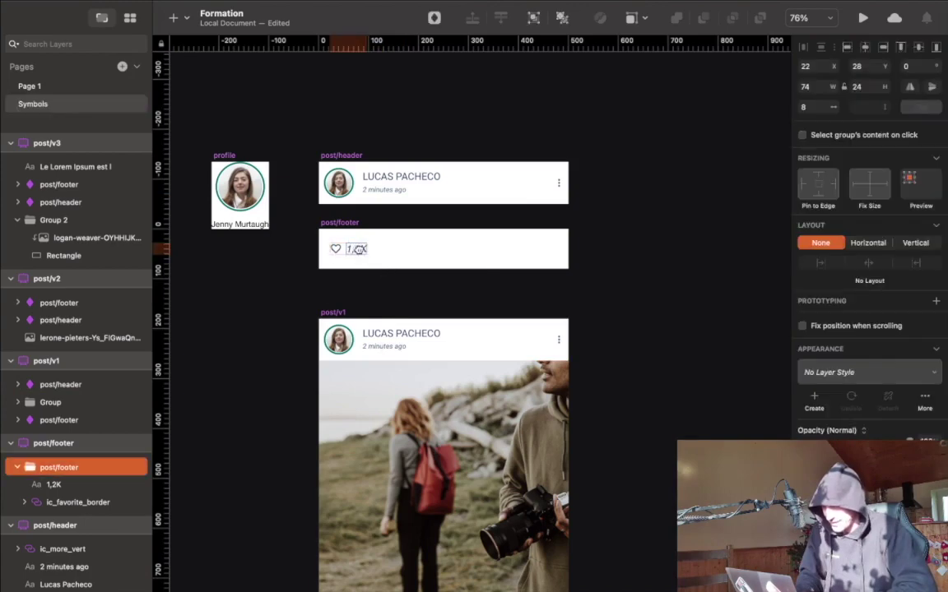
{"action": "scroll", "coordinate": [359, 252], "scroll_direction": "up", "scroll_amount": 5}
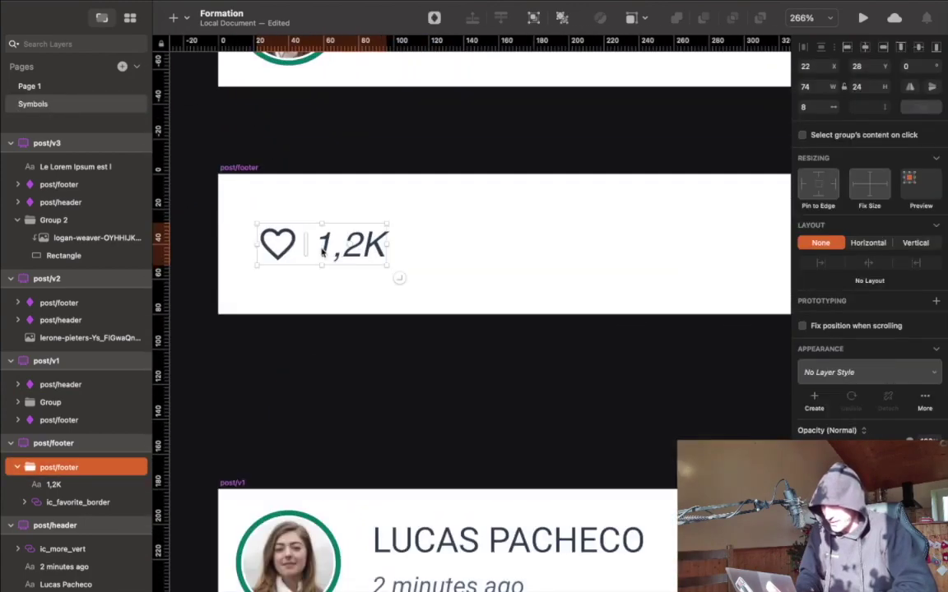
{"action": "left_click", "coordinate": [390, 202]}
{"action": "left_click", "coordinate": [380, 249]}
{"action": "left_click", "coordinate": [55, 483]}
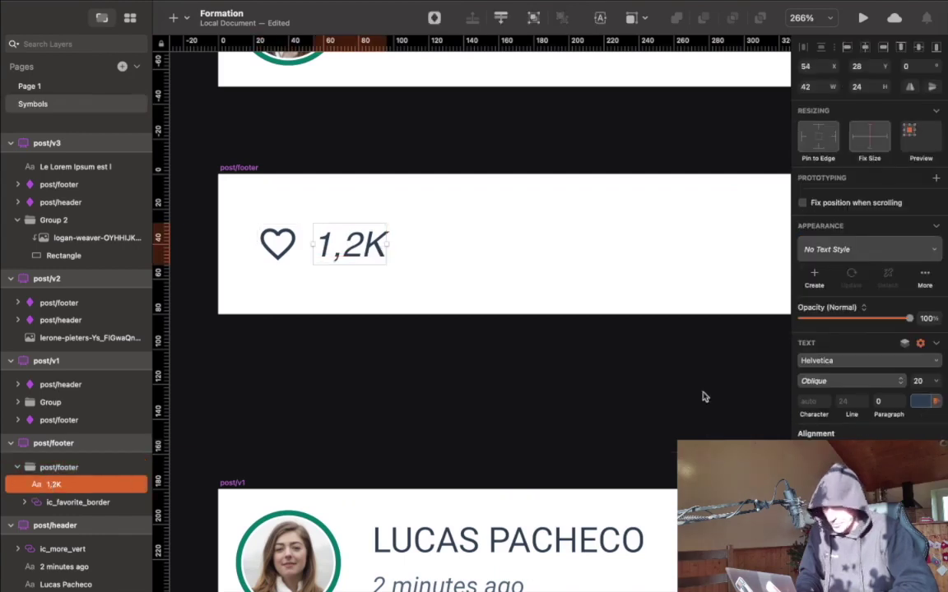
{"action": "left_click", "coordinate": [834, 360]}
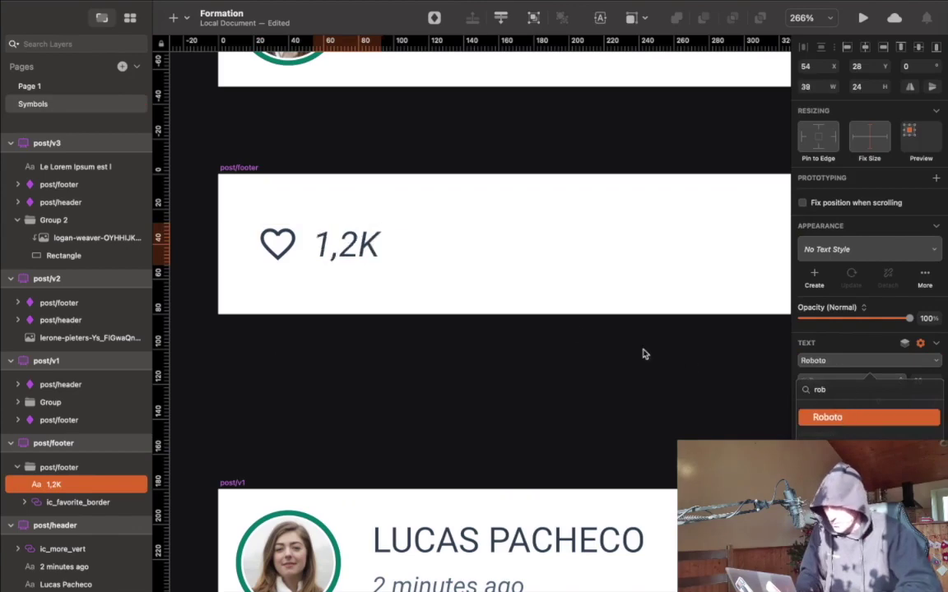
- Return to Page 1 and check the header, body text and like row of the text-only post
{"action": "left_click", "coordinate": [46, 97]}
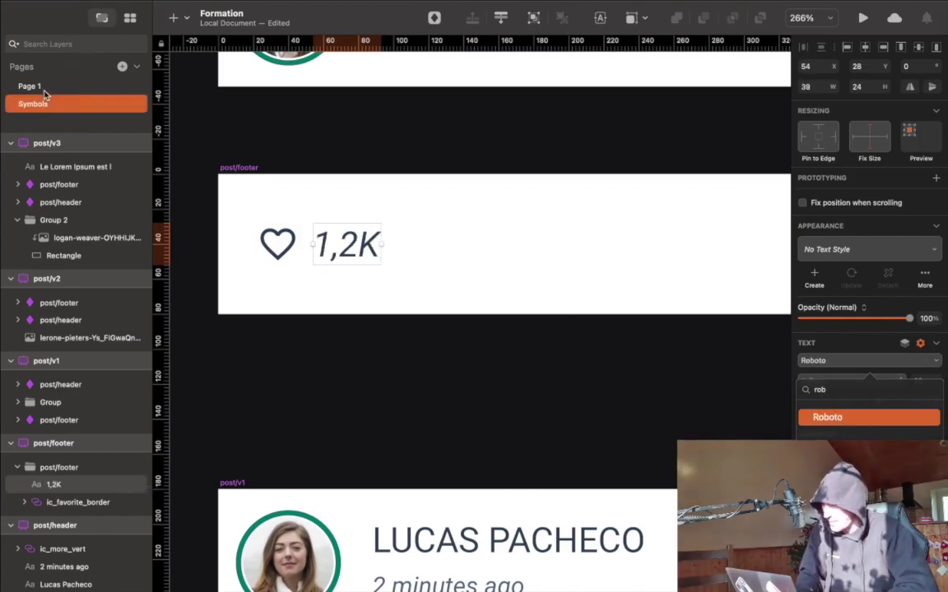
{"action": "left_click", "coordinate": [41, 87]}
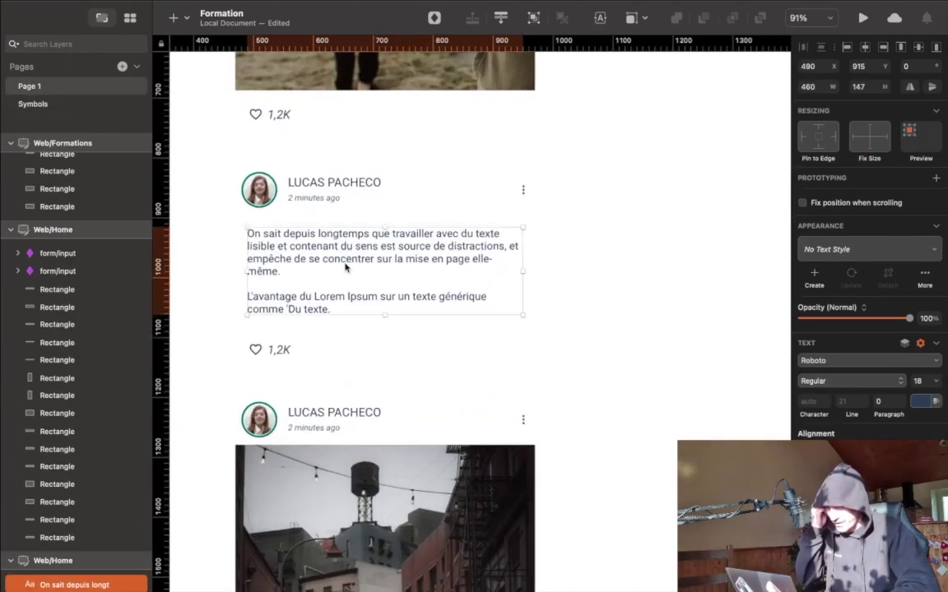
{"action": "scroll", "coordinate": [367, 305], "scroll_direction": "down", "scroll_amount": 4}
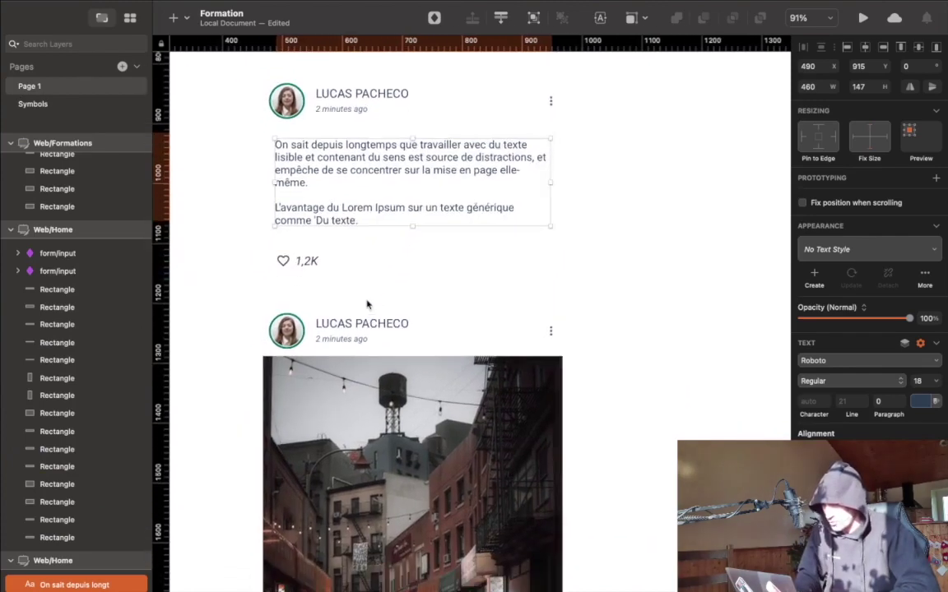
{"action": "scroll", "coordinate": [367, 305], "scroll_direction": "up", "scroll_amount": 1}
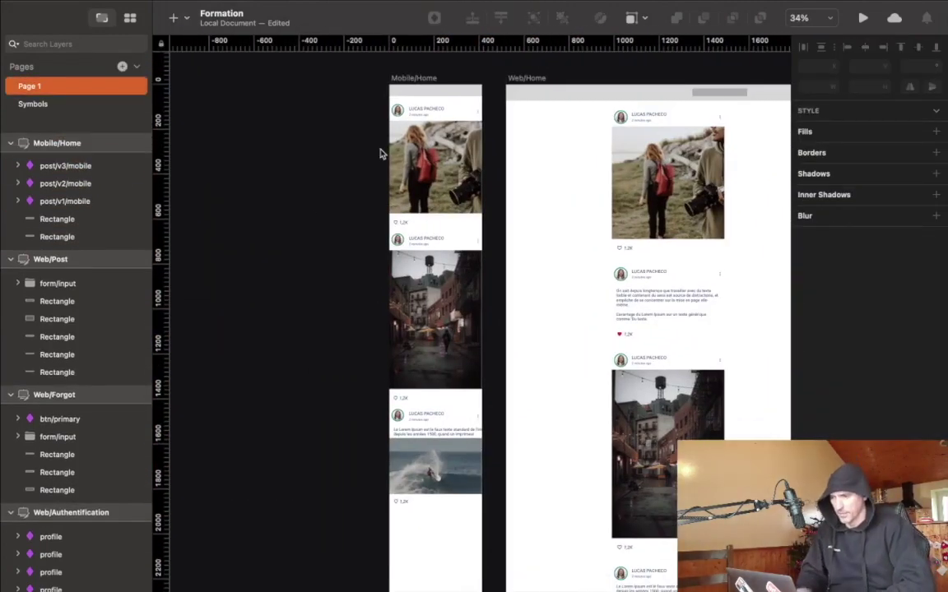
- Preview the Mobile/Home artboard and scroll through its posts
{"action": "left_click", "coordinate": [413, 78]}
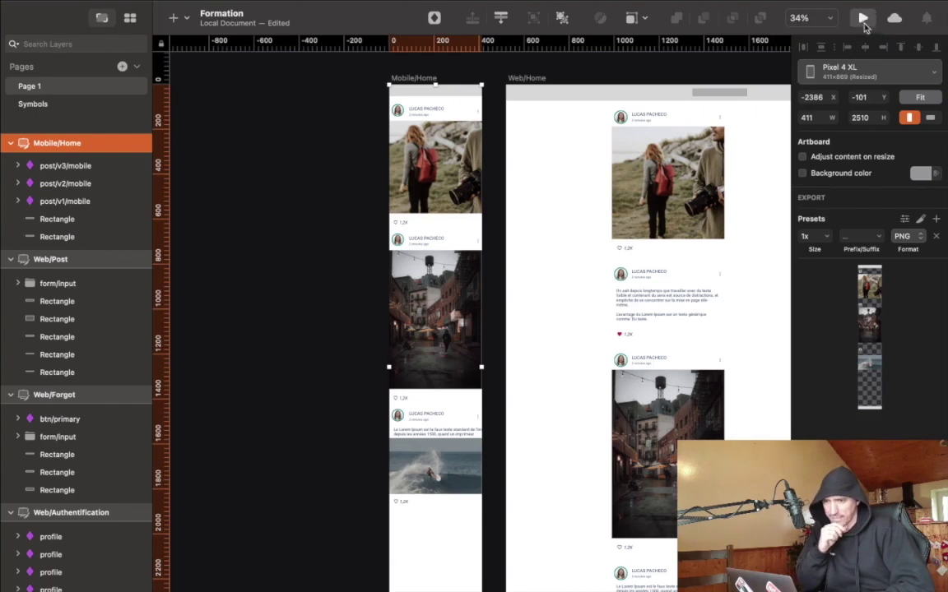
{"action": "left_click", "coordinate": [863, 19]}
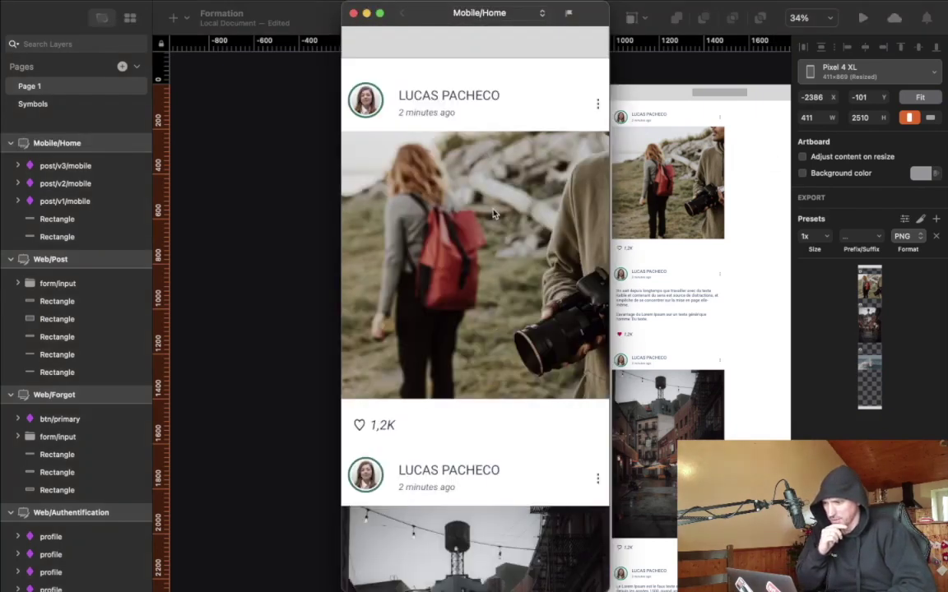
{"action": "scroll", "coordinate": [458, 252], "scroll_direction": "down", "scroll_amount": 10}
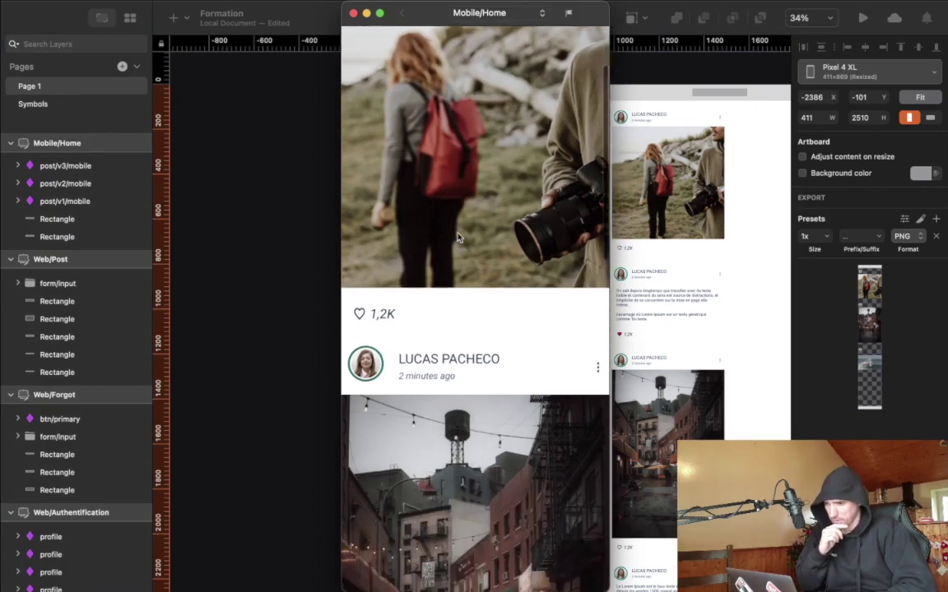
- Review the whole Mobile/Home feed in the preview from the first post to the surf post, and close the preview
{"action": "scroll", "coordinate": [458, 237], "scroll_direction": "down", "scroll_amount": 10}
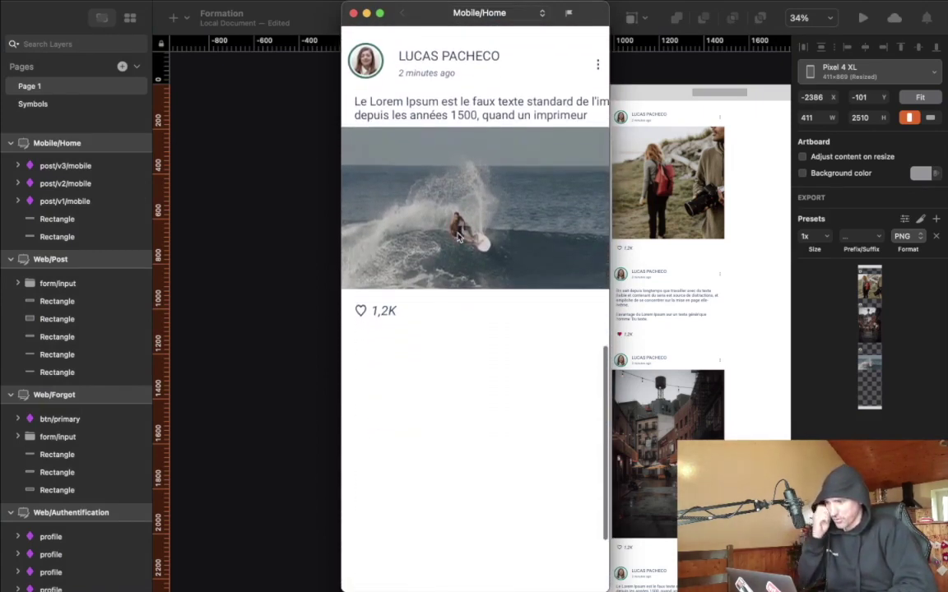
{"action": "scroll", "coordinate": [458, 237], "scroll_direction": "up", "scroll_amount": 15}
{"action": "scroll", "coordinate": [458, 237], "scroll_direction": "up", "scroll_amount": 5}
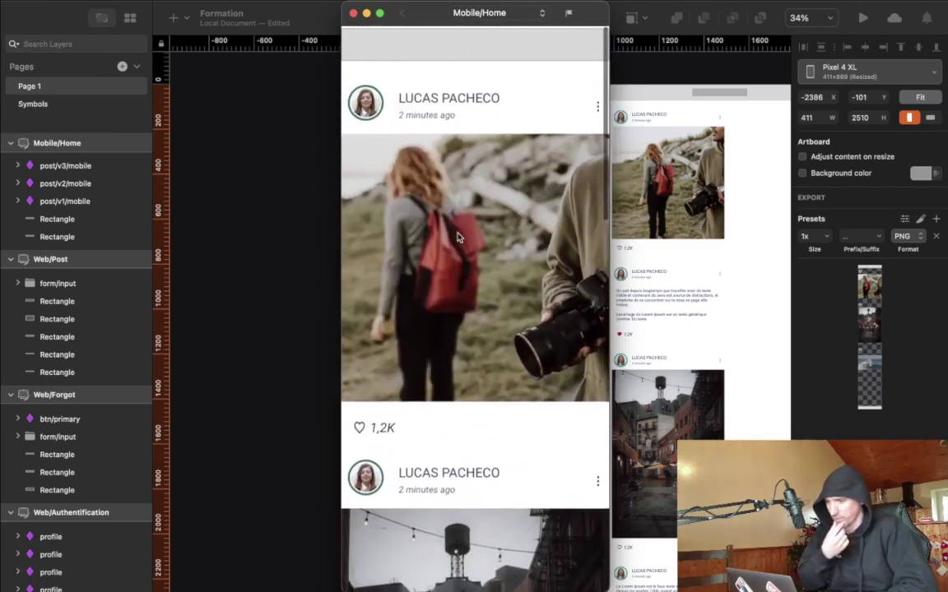
{"action": "scroll", "coordinate": [458, 237], "scroll_direction": "down", "scroll_amount": 2}
{"action": "scroll", "coordinate": [458, 237], "scroll_direction": "up", "scroll_amount": 3}
{"action": "scroll", "coordinate": [458, 237], "scroll_direction": "down", "scroll_amount": 12}
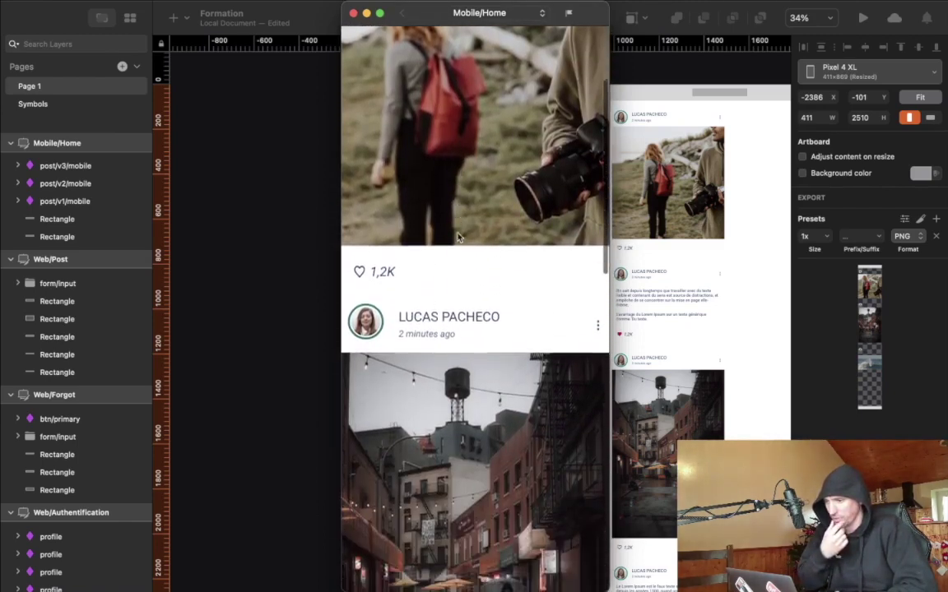
{"action": "scroll", "coordinate": [458, 237], "scroll_direction": "down", "scroll_amount": 4}
{"action": "scroll", "coordinate": [459, 237], "scroll_direction": "up", "scroll_amount": 13}
{"action": "scroll", "coordinate": [458, 237], "scroll_direction": "up", "scroll_amount": 5}
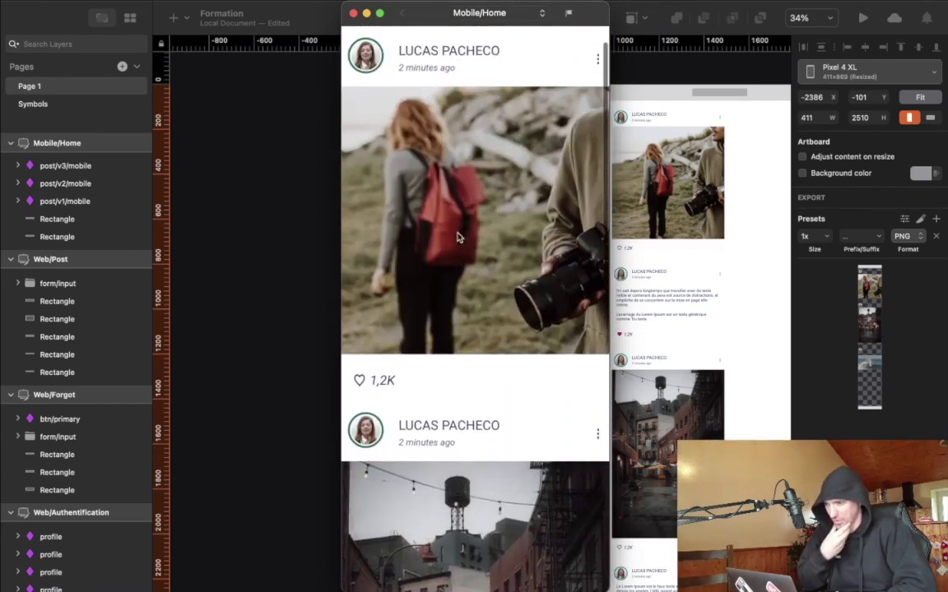
{"action": "scroll", "coordinate": [458, 237], "scroll_direction": "down", "scroll_amount": 6}
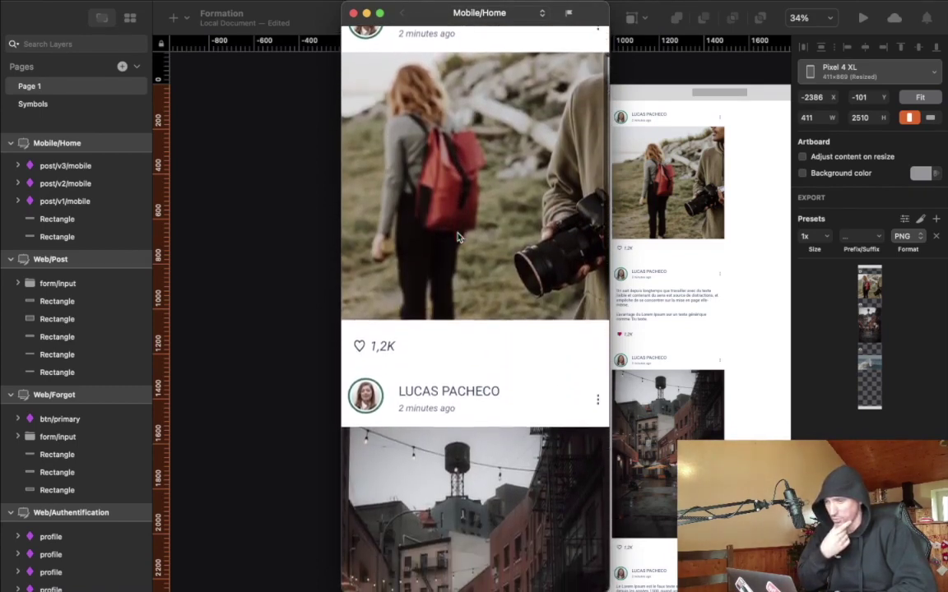
{"action": "scroll", "coordinate": [458, 237], "scroll_direction": "down", "scroll_amount": 1}
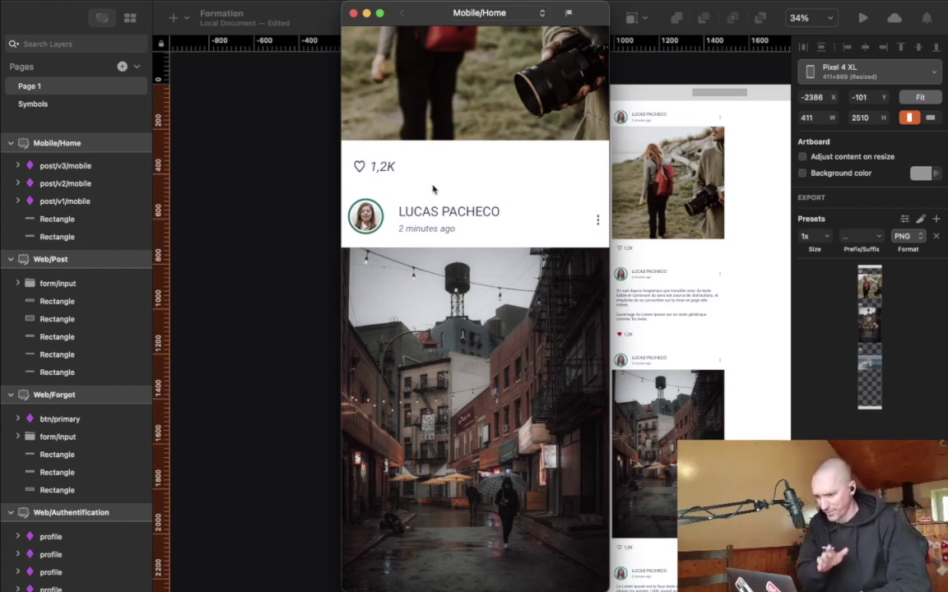
{"action": "scroll", "coordinate": [433, 190], "scroll_direction": "down", "scroll_amount": 10}
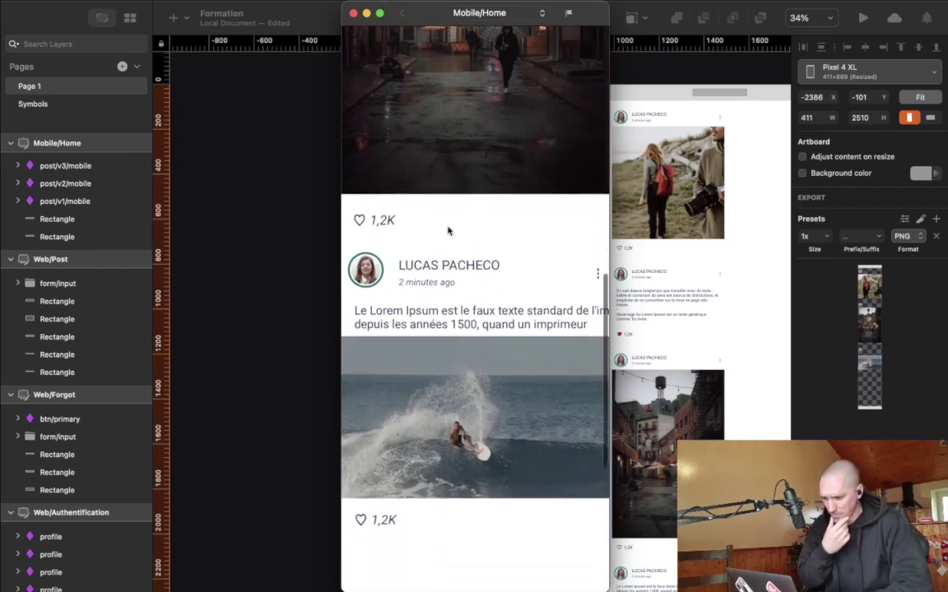
{"action": "scroll", "coordinate": [447, 231], "scroll_direction": "down", "scroll_amount": 2}
{"action": "scroll", "coordinate": [448, 231], "scroll_direction": "up", "scroll_amount": 10}
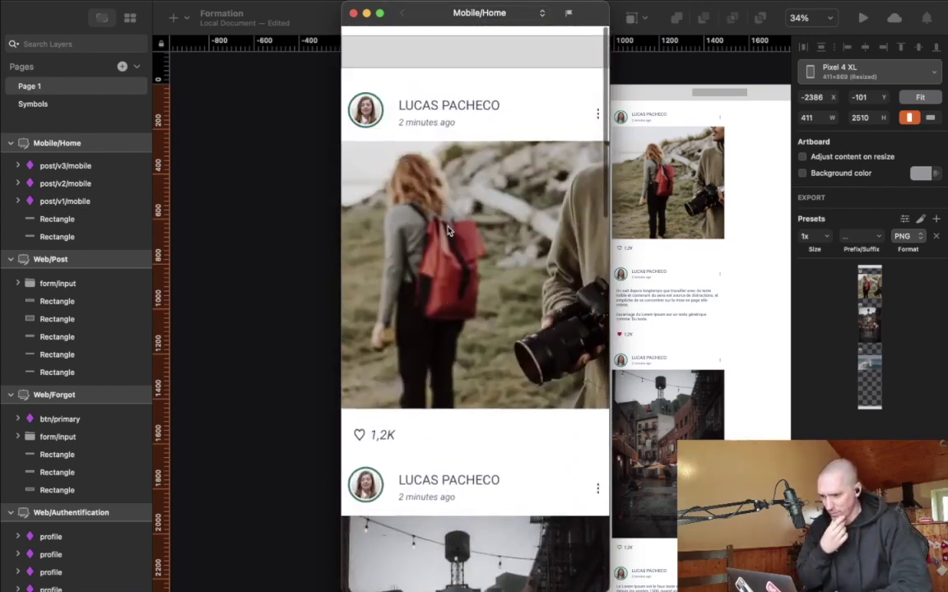
{"action": "key", "text": "super+p"}
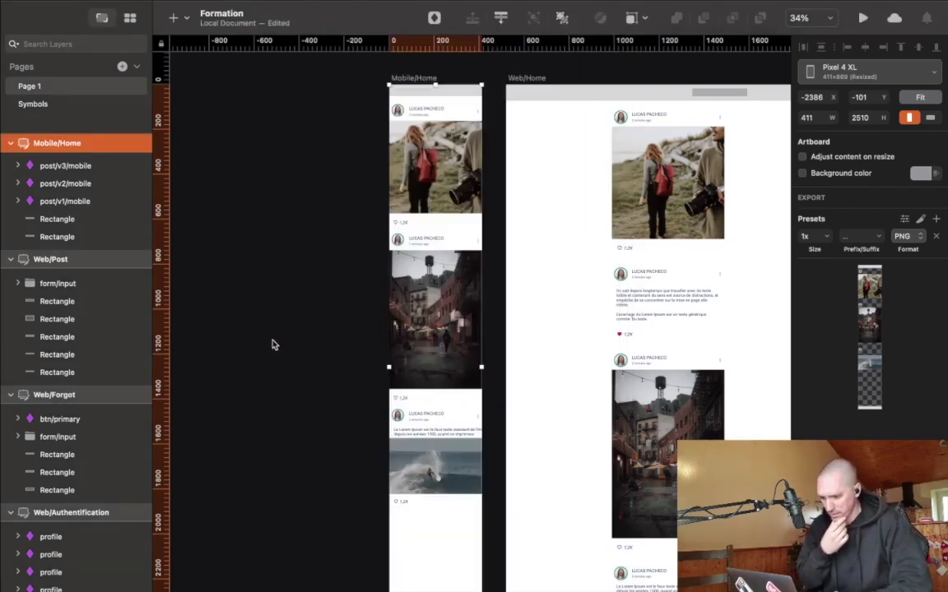
- Move the grey bottom bar of the Mobile/Home artboard up to Y 1917, just beneath the surf post's like row
{"action": "left_click", "coordinate": [274, 345]}
{"action": "scroll", "coordinate": [274, 345], "scroll_direction": "down", "scroll_amount": 10}
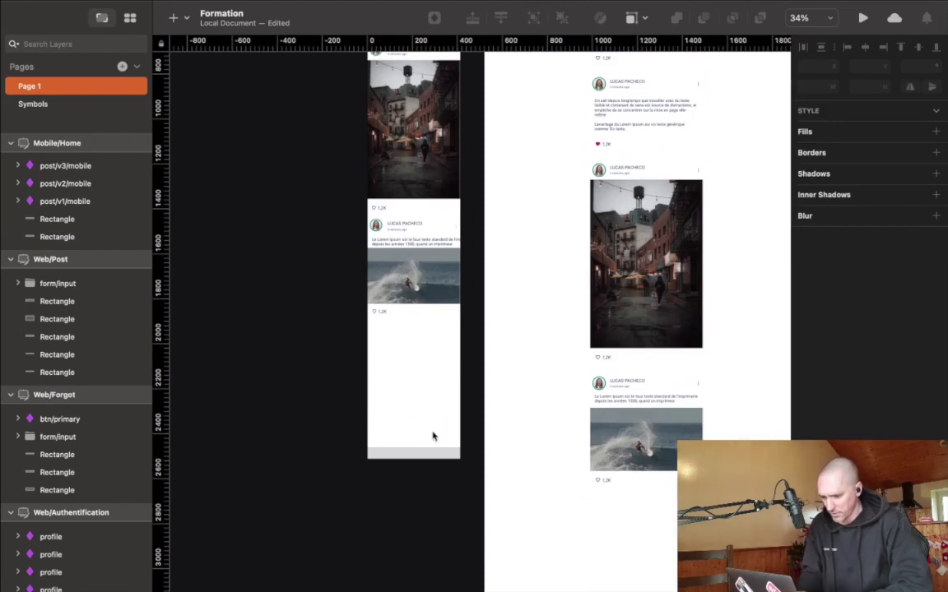
{"action": "scroll", "coordinate": [552, 351], "scroll_direction": "up", "scroll_amount": 5}
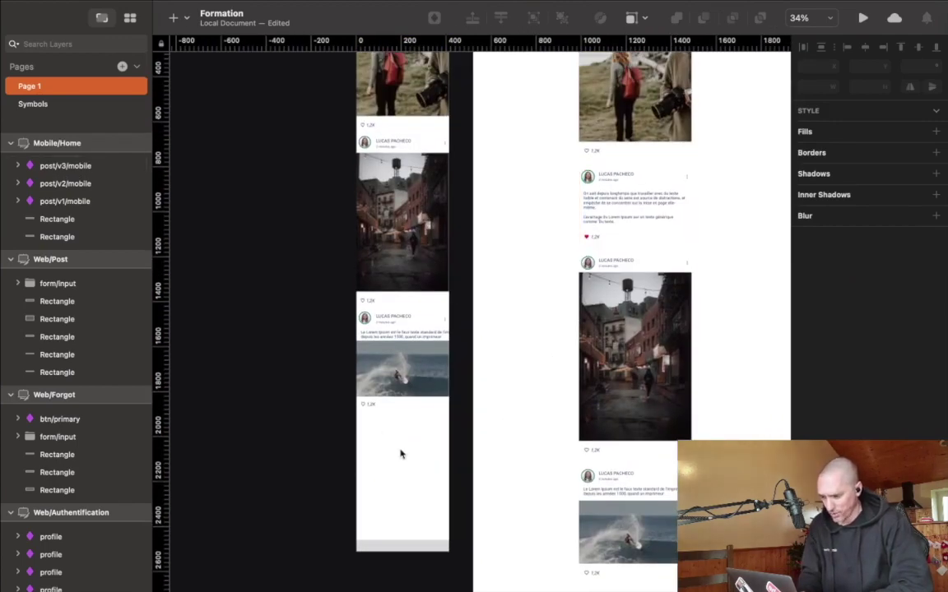
{"action": "scroll", "coordinate": [384, 442], "scroll_direction": "down", "scroll_amount": 2}
{"action": "scroll", "coordinate": [334, 402], "scroll_direction": "up", "scroll_amount": 5}
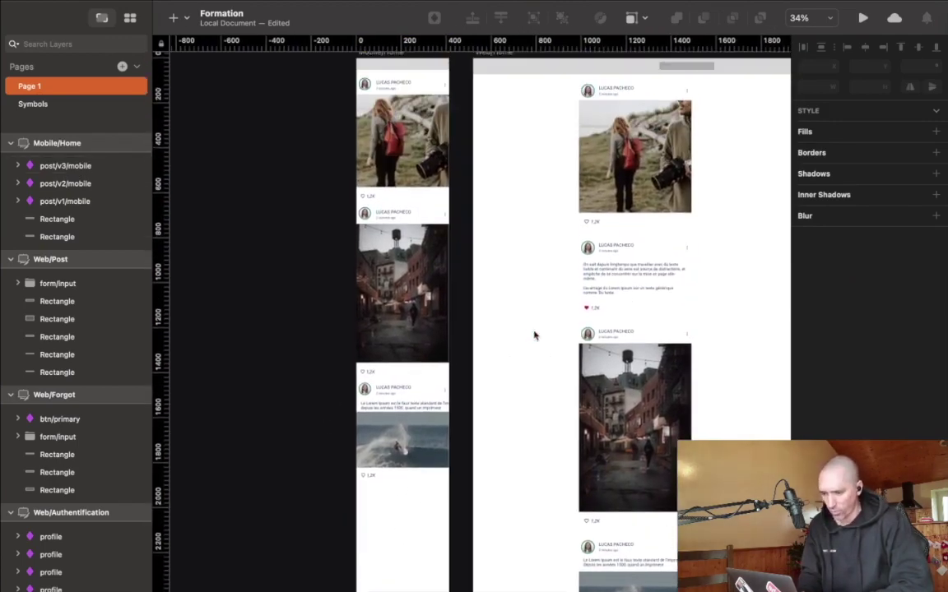
{"action": "scroll", "coordinate": [311, 313], "scroll_direction": "up", "scroll_amount": 4}
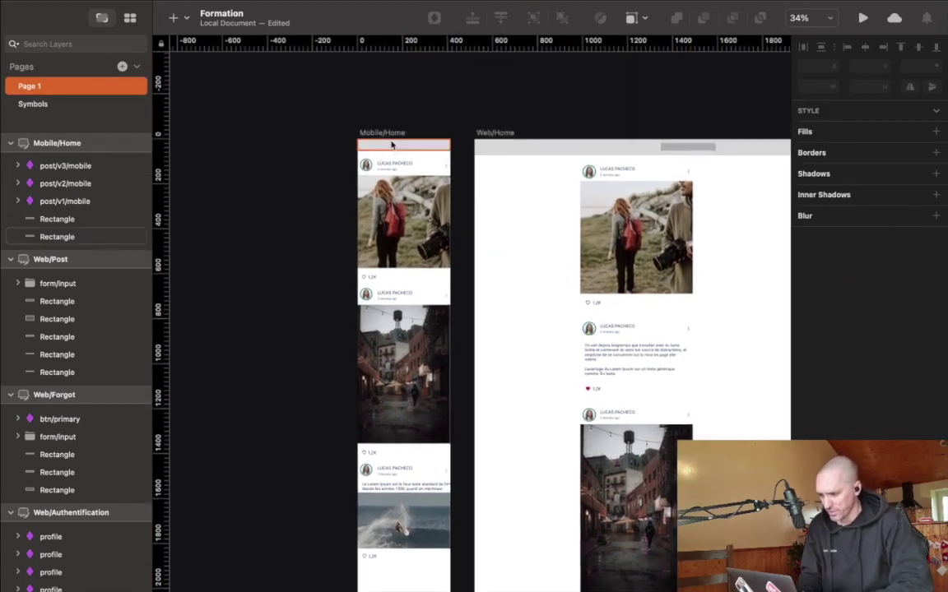
{"action": "scroll", "coordinate": [359, 295], "scroll_direction": "down", "scroll_amount": 10}
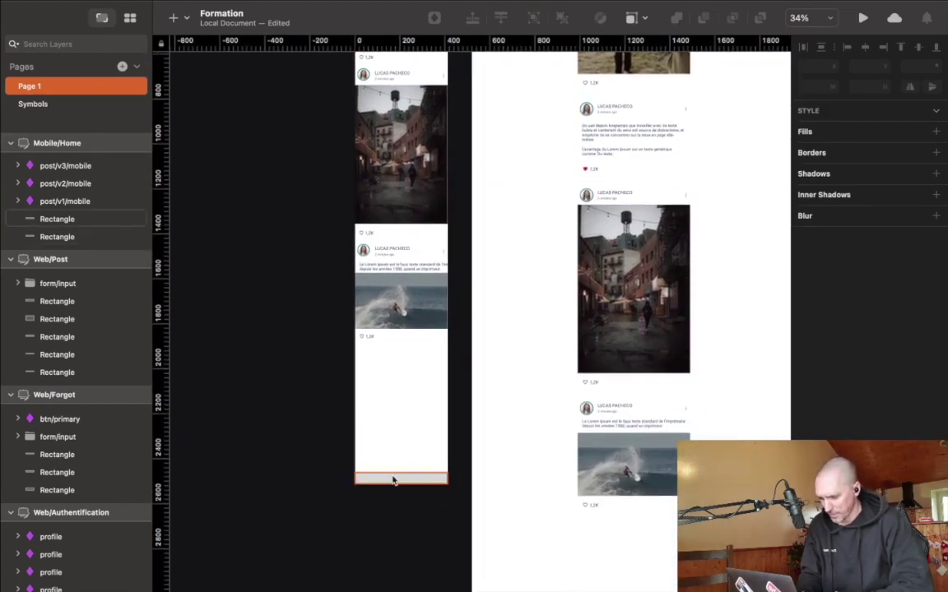
{"action": "left_click_drag", "start_coordinate": [393, 480], "coordinate": [391, 401]}
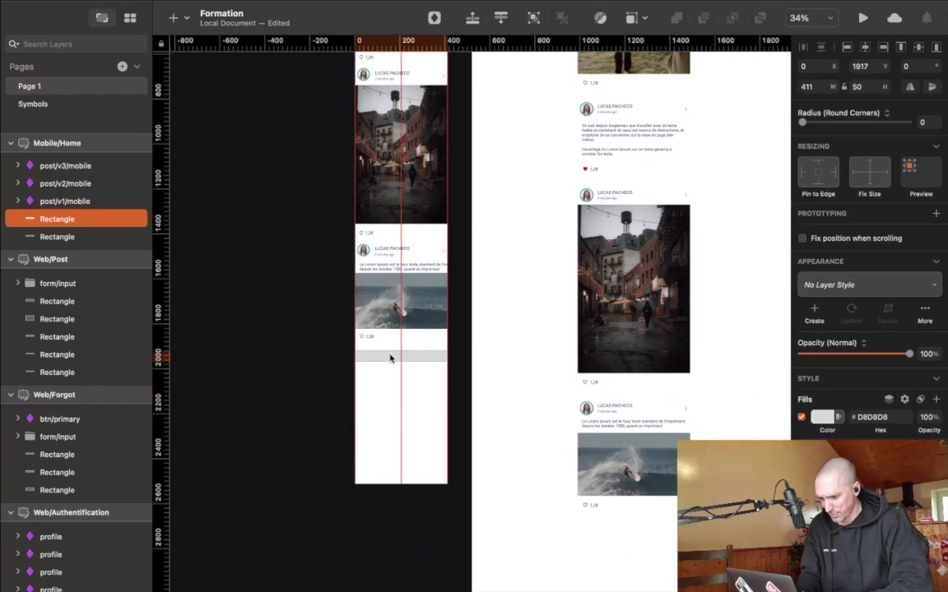
{"action": "left_click", "coordinate": [390, 438]}
- Shorten the Mobile/Home artboard to a height of 1967 so it ends at the grey bottom bar
{"action": "scroll", "coordinate": [382, 288], "scroll_direction": "up", "scroll_amount": 8}
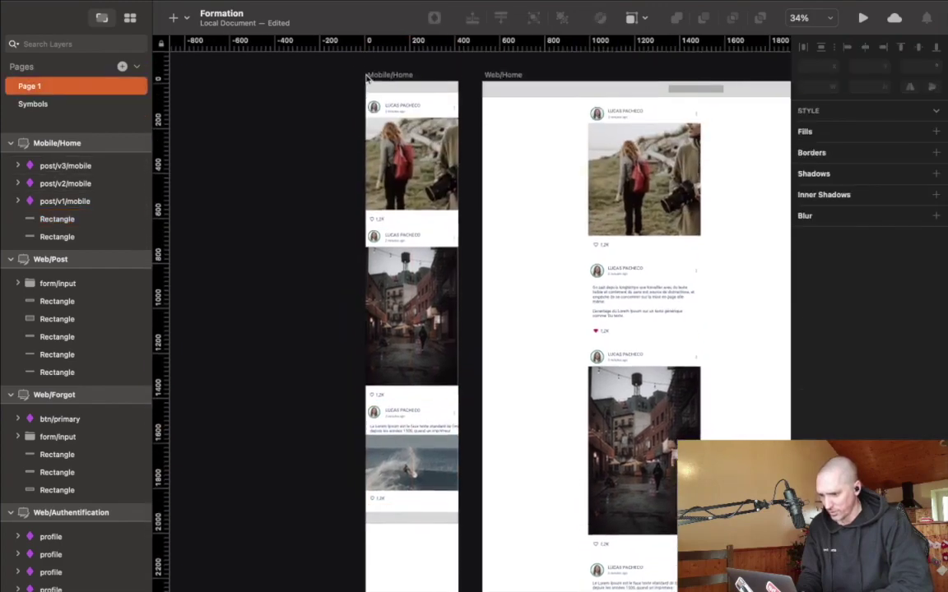
{"action": "left_click", "coordinate": [378, 79]}
{"action": "scroll", "coordinate": [400, 454], "scroll_direction": "down", "scroll_amount": 8}
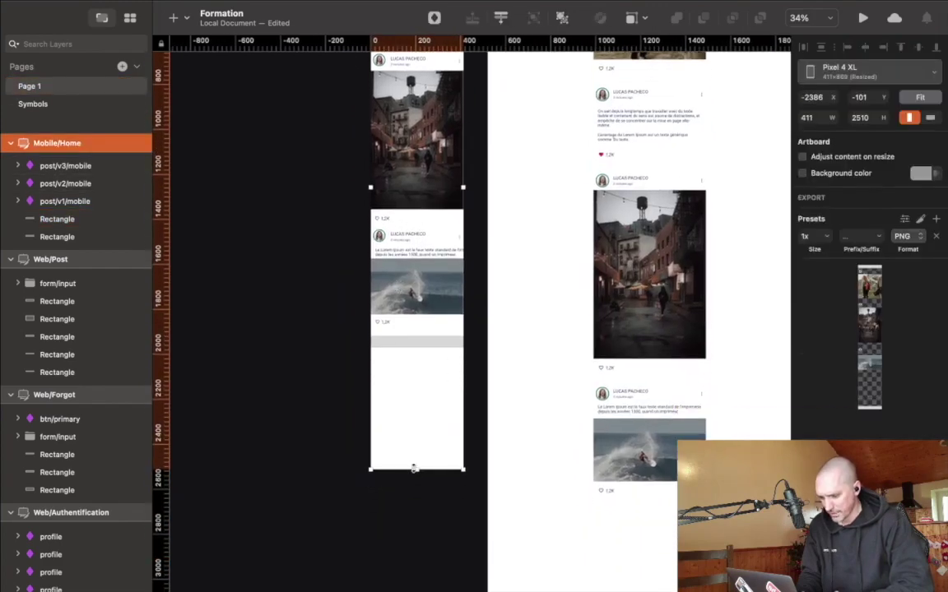
{"action": "left_click_drag", "start_coordinate": [415, 420], "coordinate": [415, 347]}
{"action": "scroll", "coordinate": [413, 377], "scroll_direction": "up", "scroll_amount": 5}
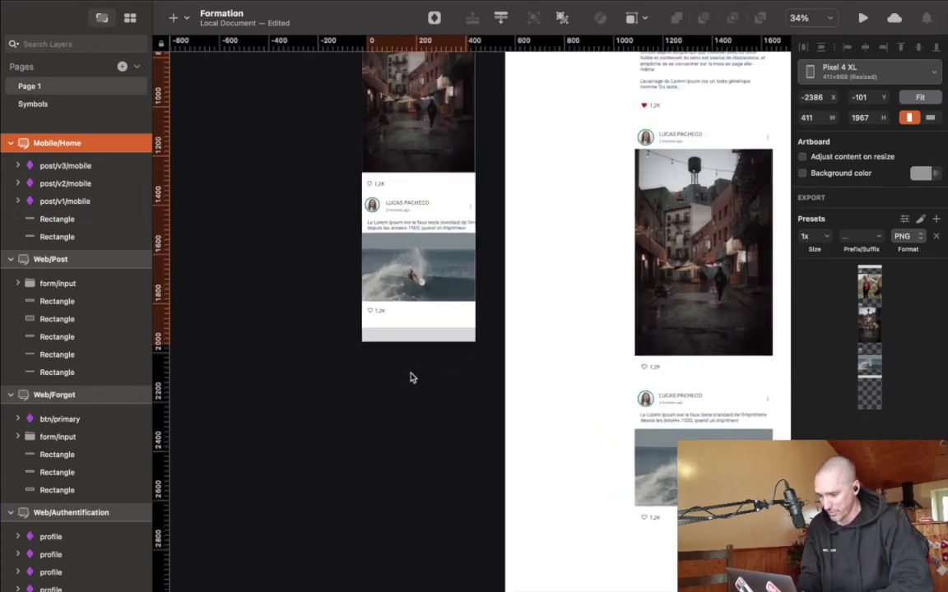
{"action": "scroll", "coordinate": [412, 377], "scroll_direction": "up", "scroll_amount": 1}
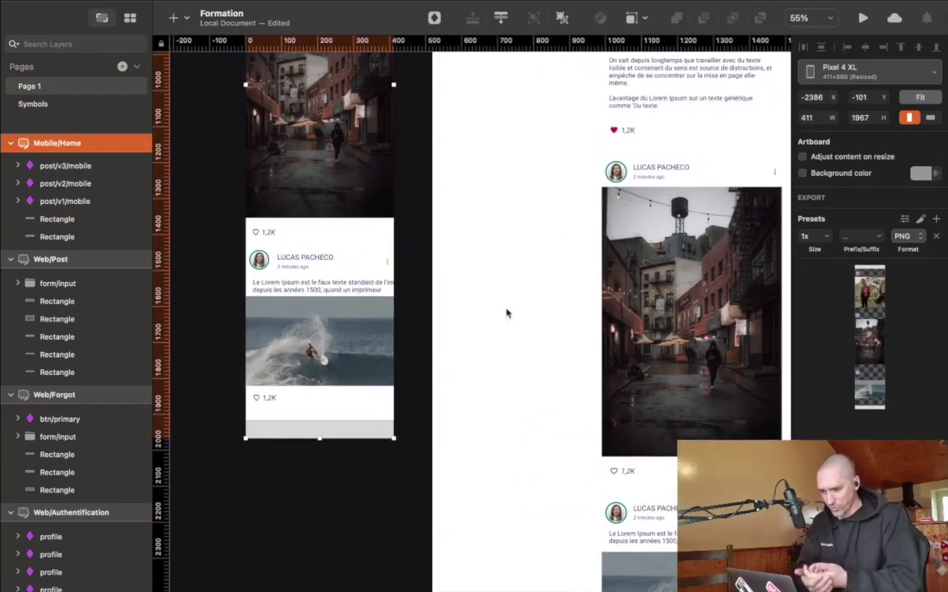
- Compare the posts on the Web/Home artboard with the Mobile/Home feed, from its top bar to its bottom bar
{"action": "scroll", "coordinate": [506, 312], "scroll_direction": "up", "scroll_amount": 8}
{"action": "scroll", "coordinate": [506, 313], "scroll_direction": "right", "scroll_amount": 6}
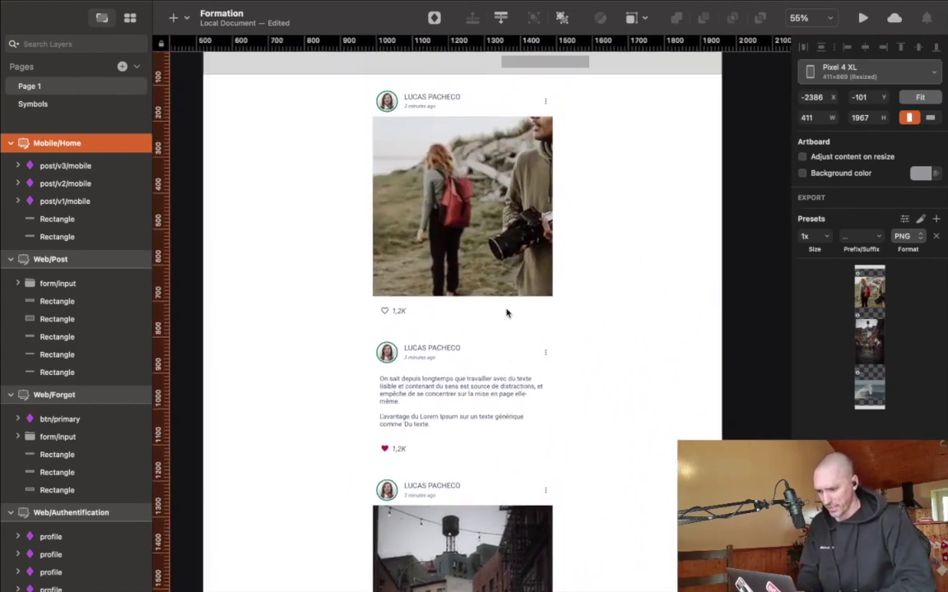
{"action": "scroll", "coordinate": [506, 313], "scroll_direction": "down", "scroll_amount": 10}
{"action": "scroll", "coordinate": [506, 312], "scroll_direction": "left", "scroll_amount": 8}
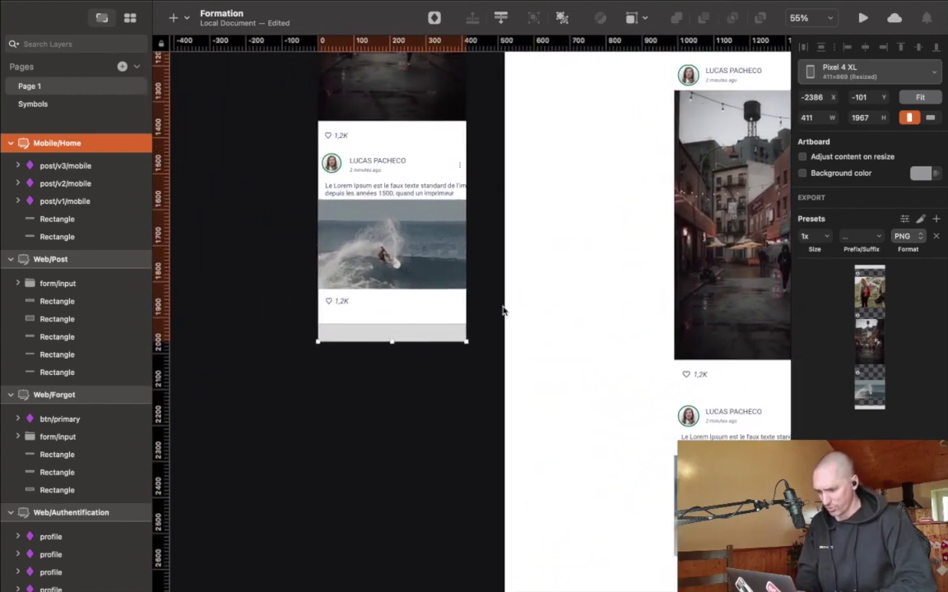
{"action": "scroll", "coordinate": [415, 274], "scroll_direction": "up", "scroll_amount": 6}
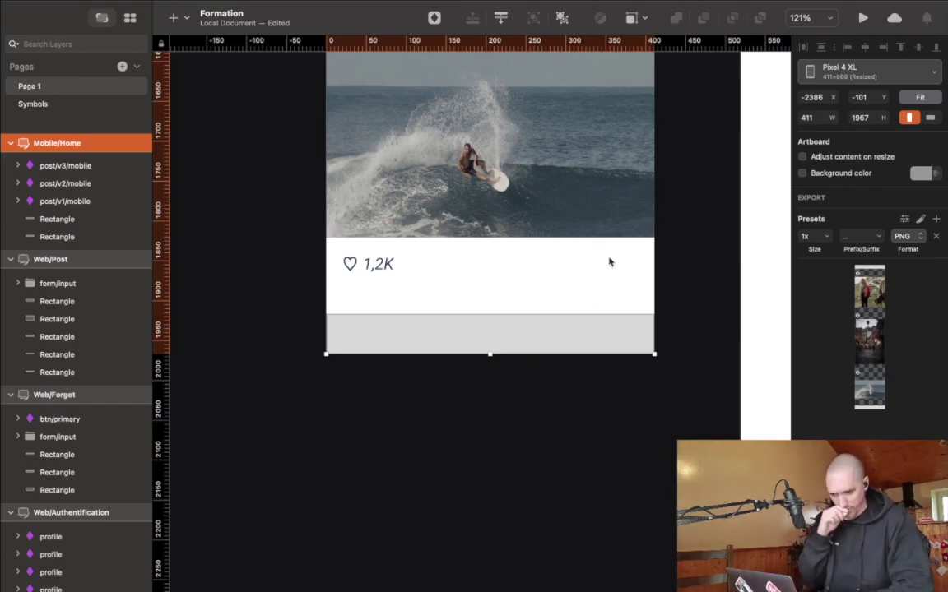
{"action": "key", "text": "super+minus"}
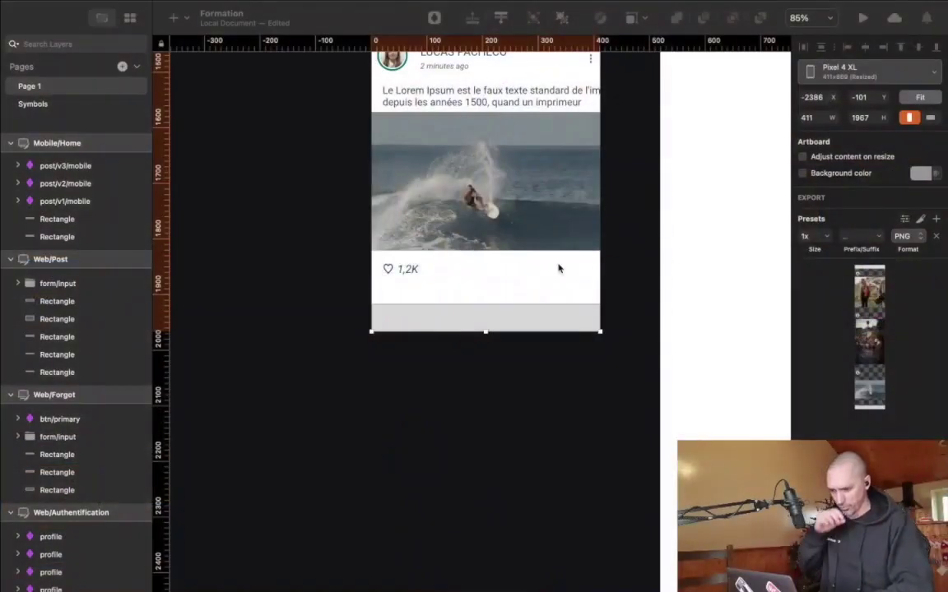
{"action": "scroll", "coordinate": [559, 268], "scroll_direction": "up", "scroll_amount": 20}
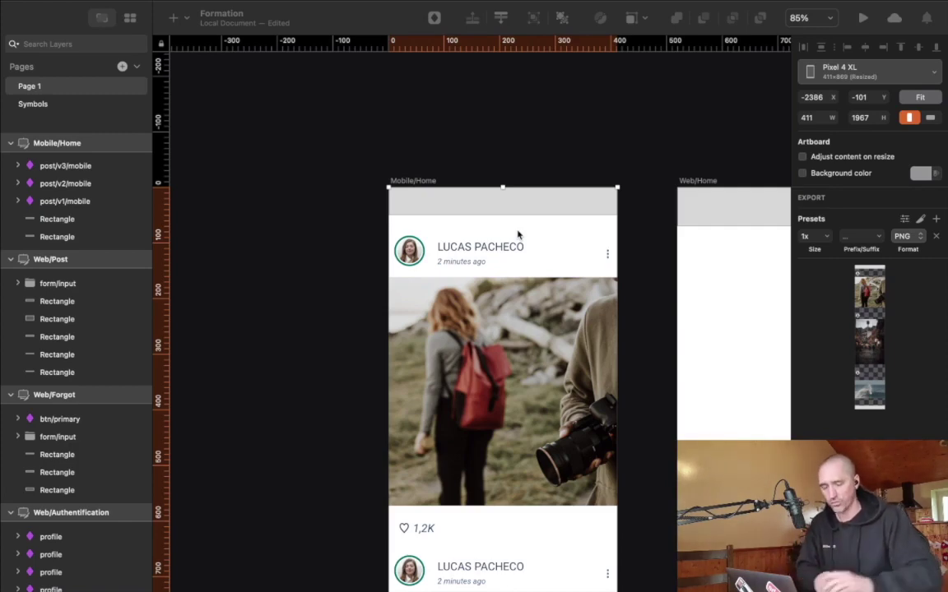
{"action": "scroll", "coordinate": [518, 236], "scroll_direction": "down", "scroll_amount": 20}
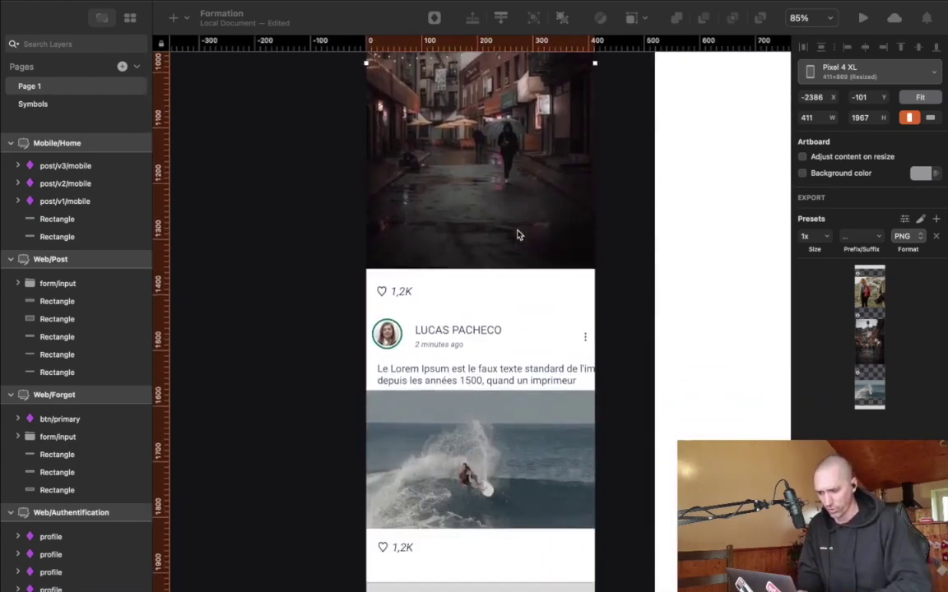
- Draw a circle for an add button over the Mobile/Home surf post and check 56 dp in the Pixplicity dp/px converter
{"action": "left_click", "coordinate": [294, 345]}
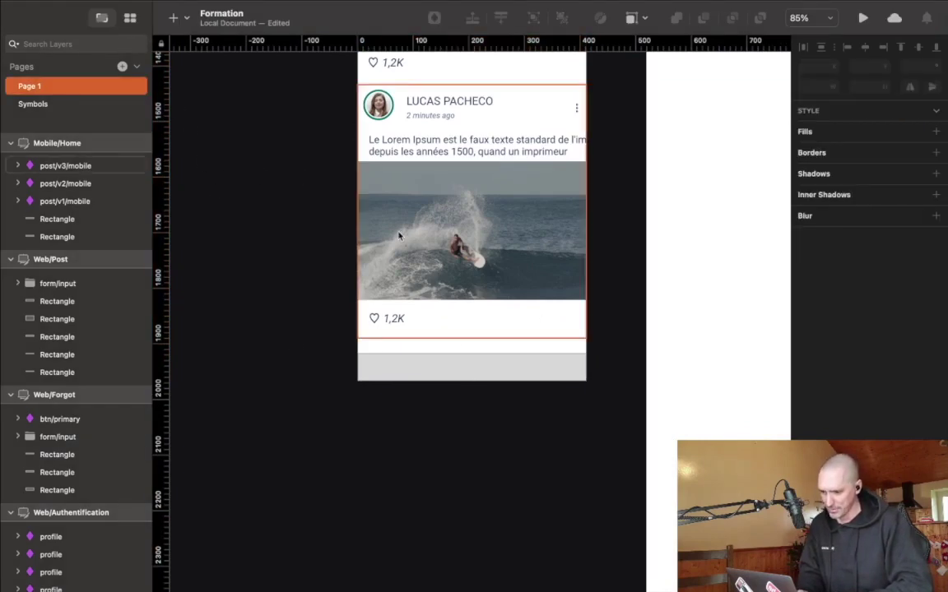
{"action": "scroll", "coordinate": [398, 235], "scroll_direction": "up", "scroll_amount": 5}
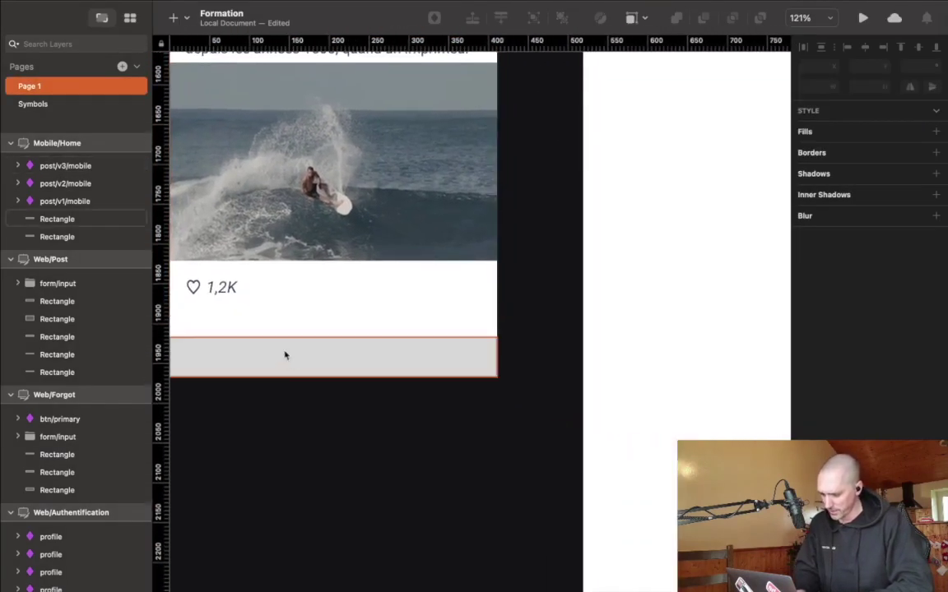
{"action": "key", "text": "l"}
{"action": "mouse_move", "coordinate": [397, 256]}
{"action": "left_mouse_down"}
{"action": "mouse_move", "coordinate": [445, 308]}
{"action": "mouse_move", "coordinate": [439, 256]}
{"action": "left_mouse_up"}
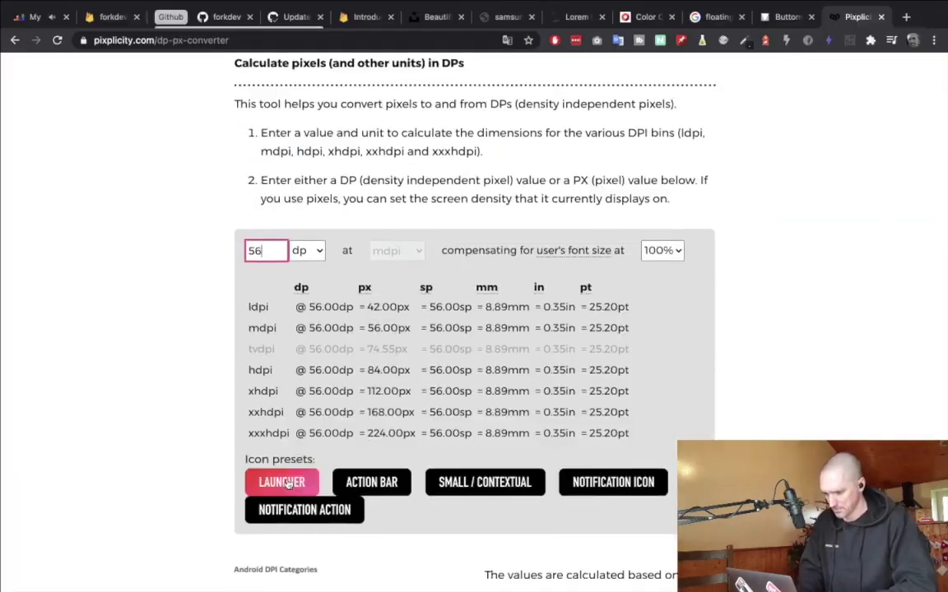
{"action": "left_click", "coordinate": [371, 482]}
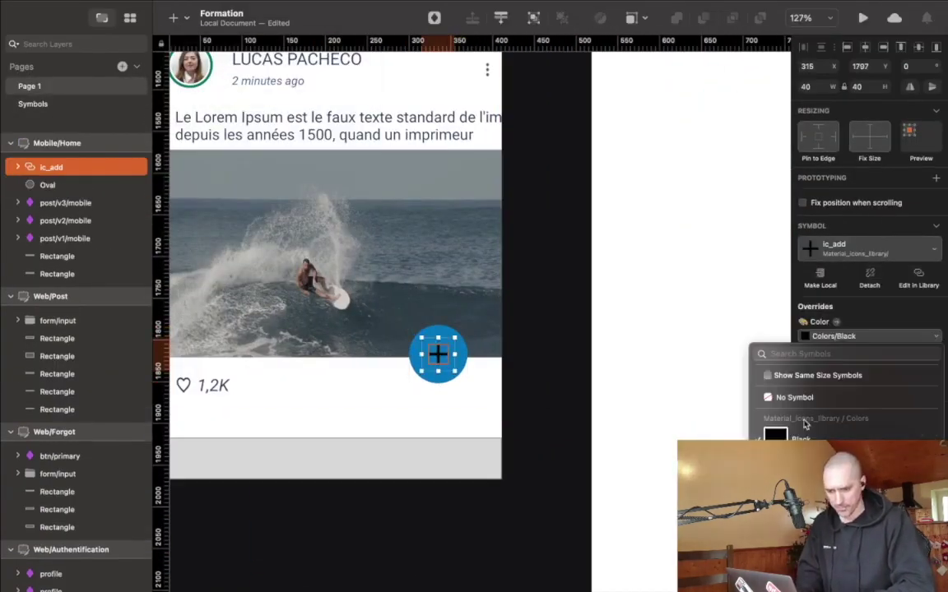
- Make a fab/primary symbol from the blue circle with a white ic_add icon, and place a copy at Web/Home's surf photo corner
{"action": "right_click", "coordinate": [433, 370]}
{"action": "left_click", "coordinate": [468, 296]}
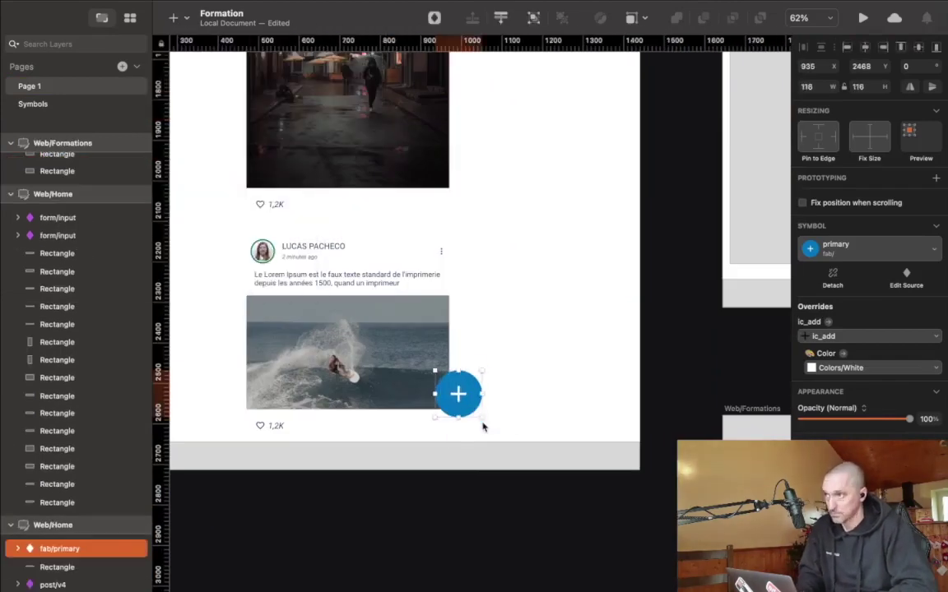
{"action": "scroll", "coordinate": [483, 426], "scroll_direction": "down", "scroll_amount": 5}
{"action": "left_click", "coordinate": [520, 335]}
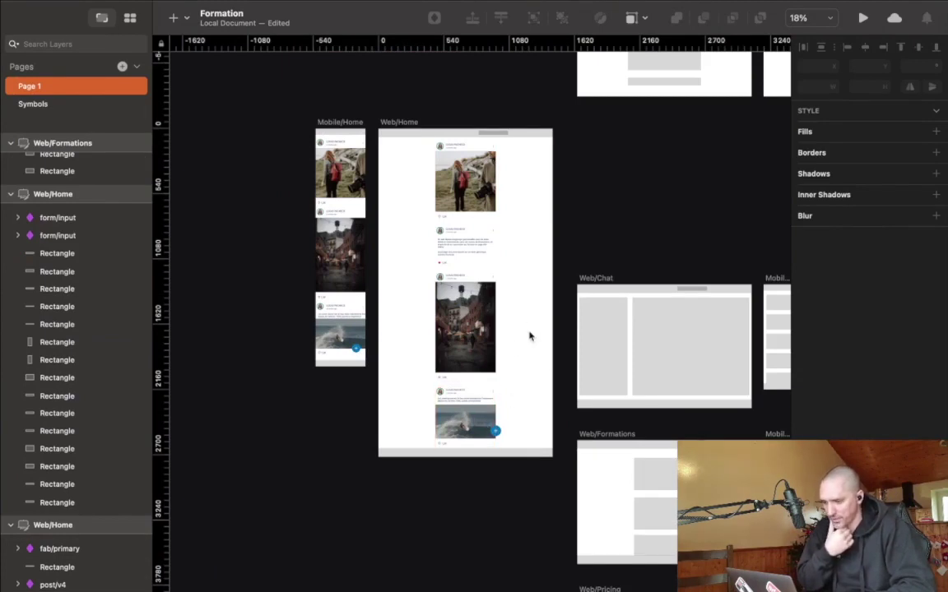
- Select the four posts on the Web/Home artboard together to check their vertical spacing, and clear the selection
{"action": "left_click", "coordinate": [451, 255]}
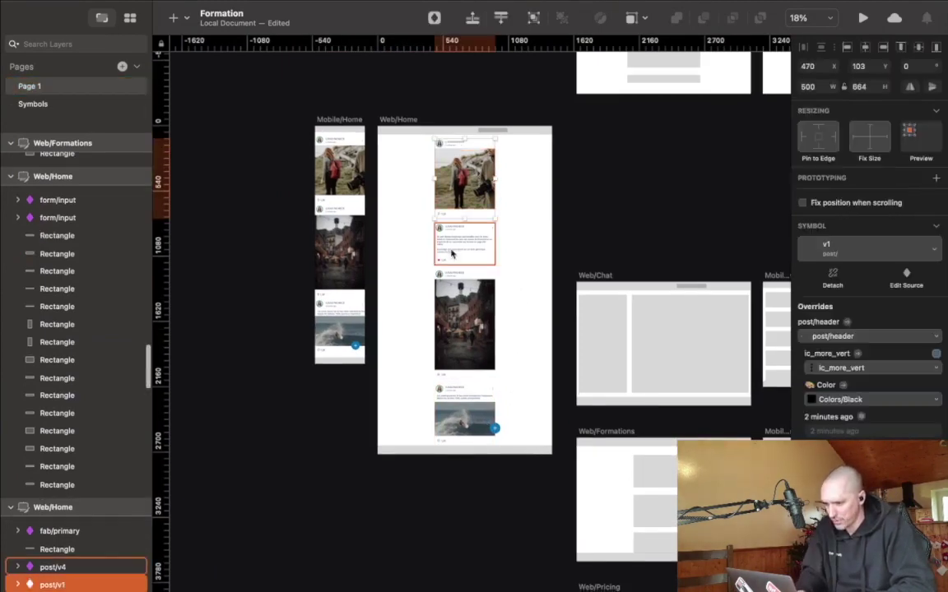
{"action": "key", "text": "super+a"}
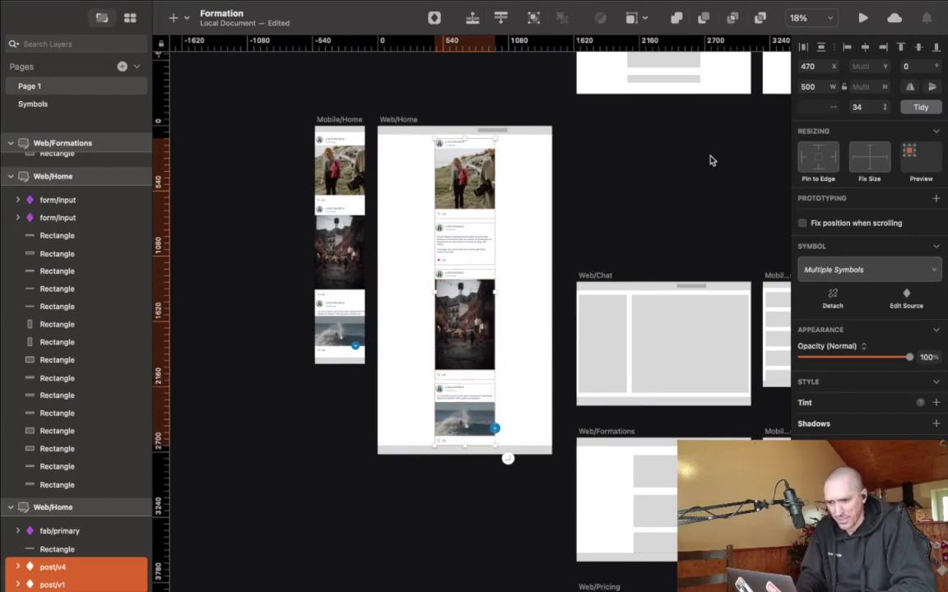
{"action": "left_click", "coordinate": [527, 231]}
{"action": "left_click", "coordinate": [465, 177]}
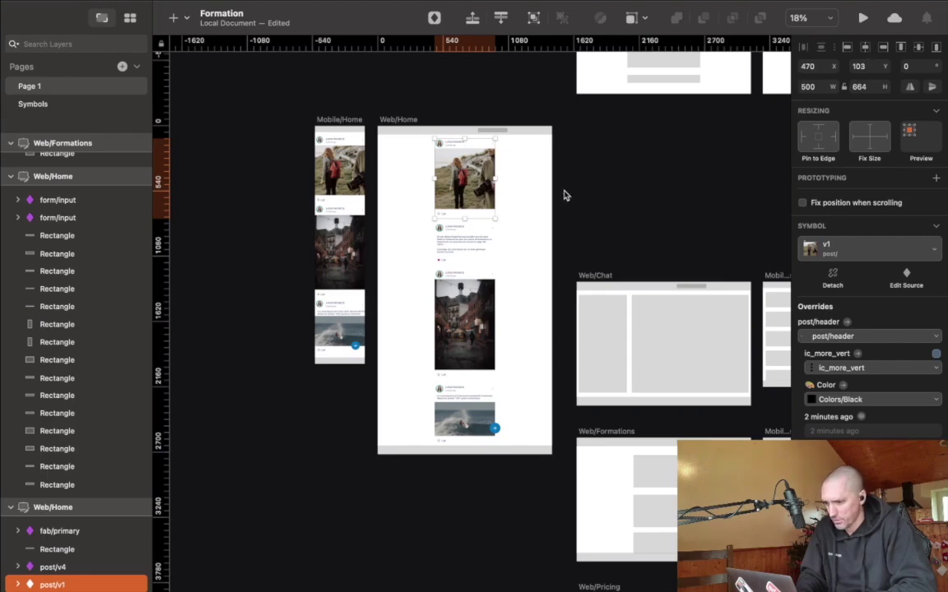
{"action": "left_click", "coordinate": [534, 212]}
{"action": "scroll", "coordinate": [527, 326], "scroll_direction": "down", "scroll_amount": 2}
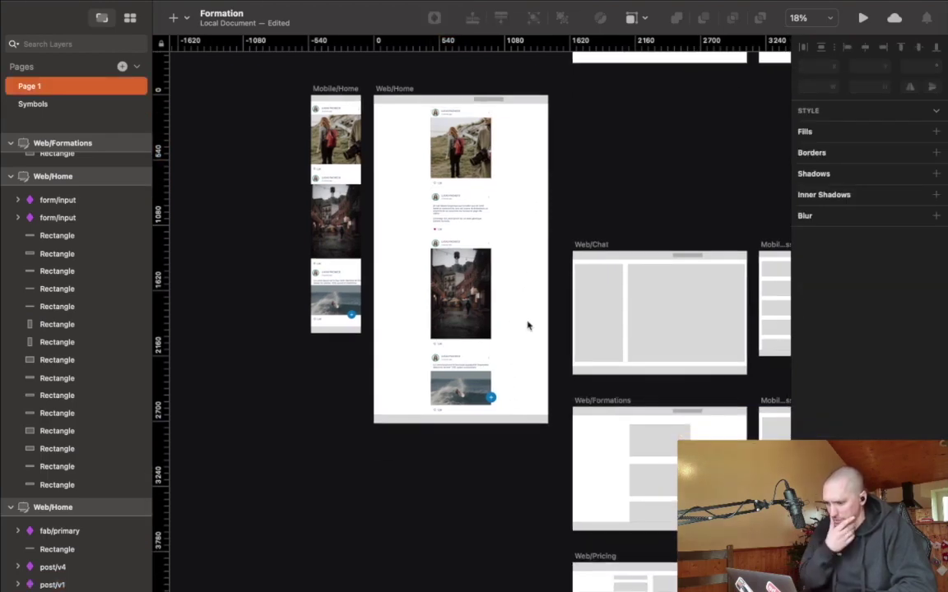
- Move Web/Home's add button just outside the surf photo's right edge, and reposition Mobile/Home's add button at about X 288, Y 1796
{"action": "left_click", "coordinate": [493, 399]}
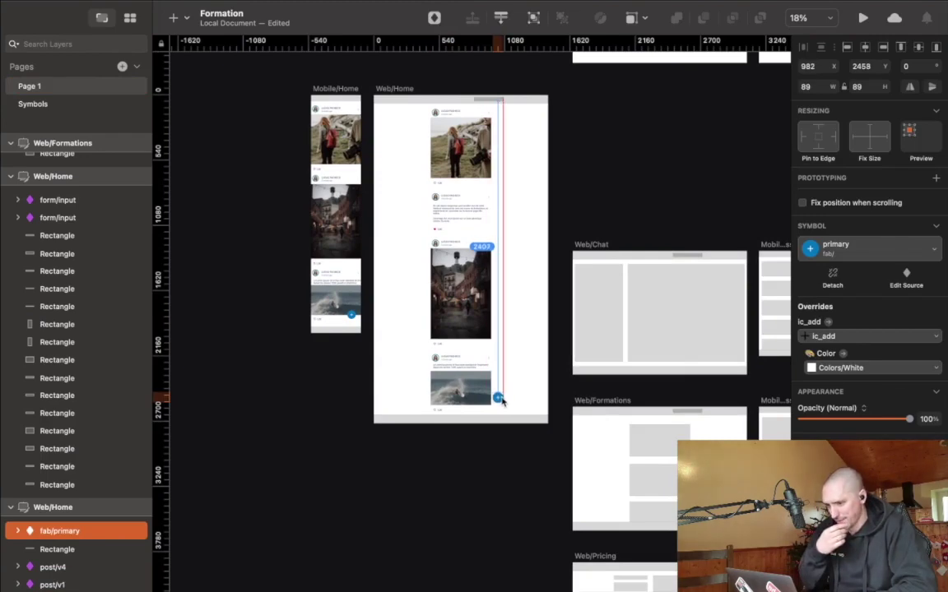
{"action": "left_click", "coordinate": [522, 355]}
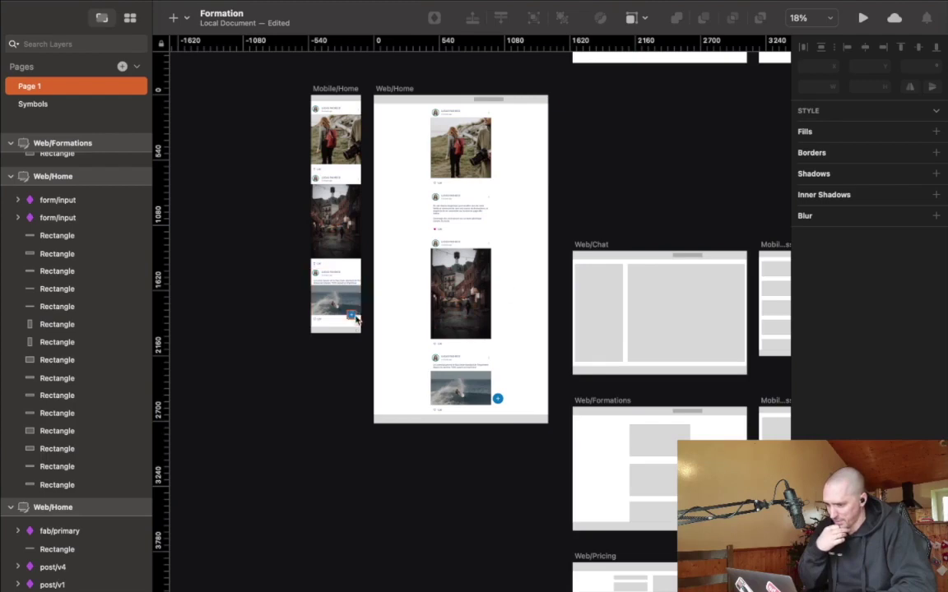
{"action": "scroll", "coordinate": [351, 317], "scroll_direction": "up", "scroll_amount": 3}
{"action": "scroll", "coordinate": [351, 318], "scroll_direction": "up", "scroll_amount": 1}
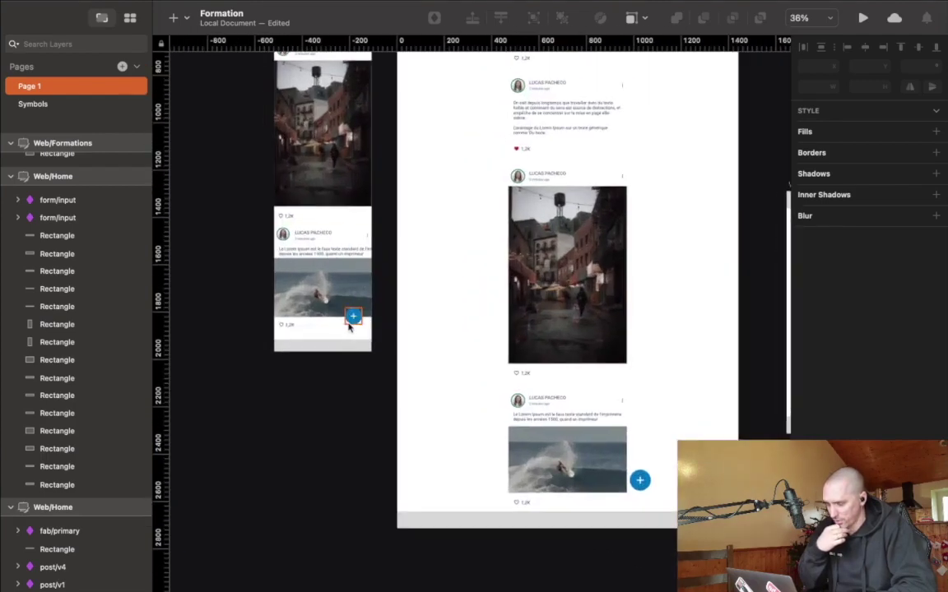
{"action": "left_click", "coordinate": [353, 317]}
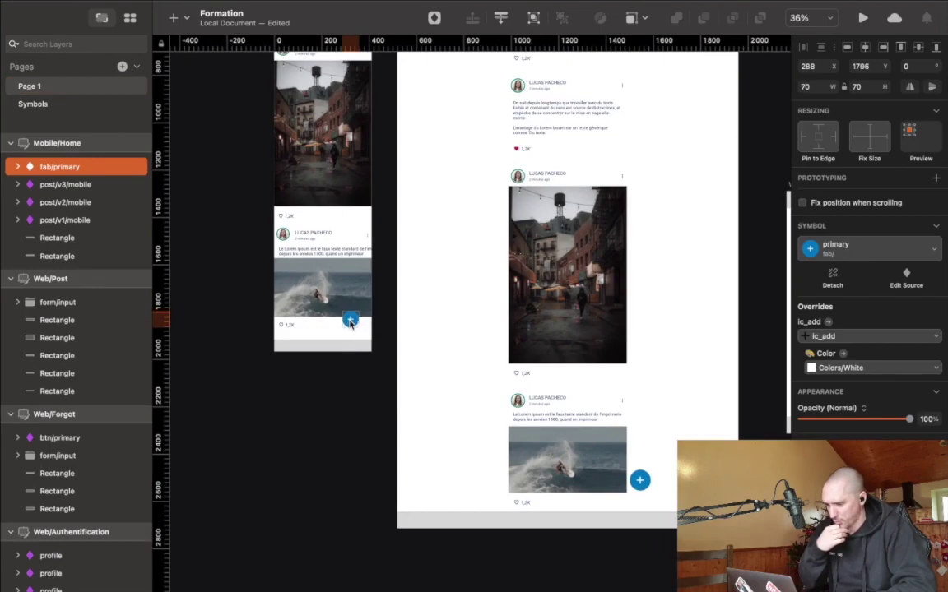
{"action": "left_click", "coordinate": [338, 387]}
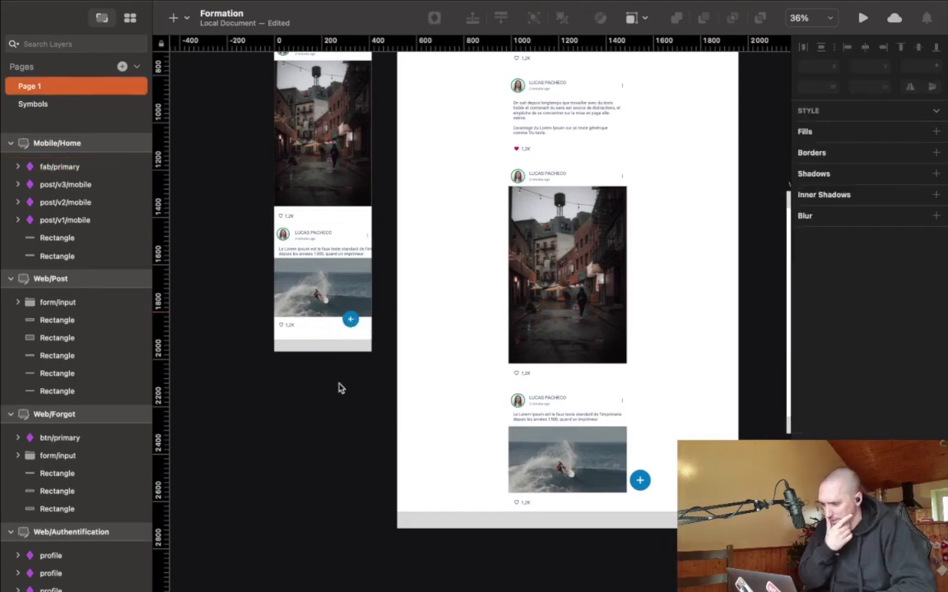
- Move the Web/Home add button to about X 949, Y 2466 so it overlaps the surf photo's right edge
{"action": "scroll", "coordinate": [340, 387], "scroll_direction": "down", "scroll_amount": 2}
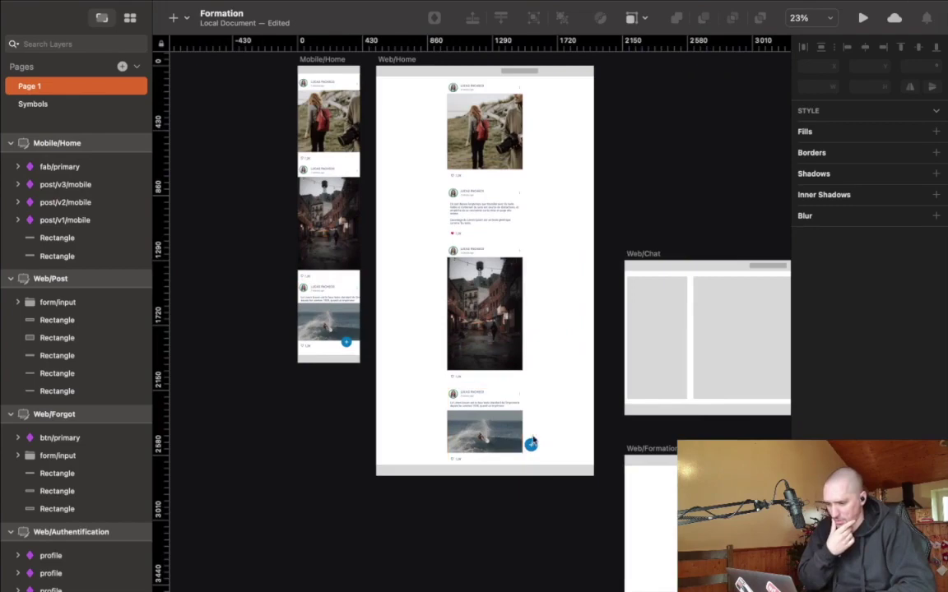
{"action": "left_click_drag", "start_coordinate": [533, 449], "coordinate": [529, 449]}
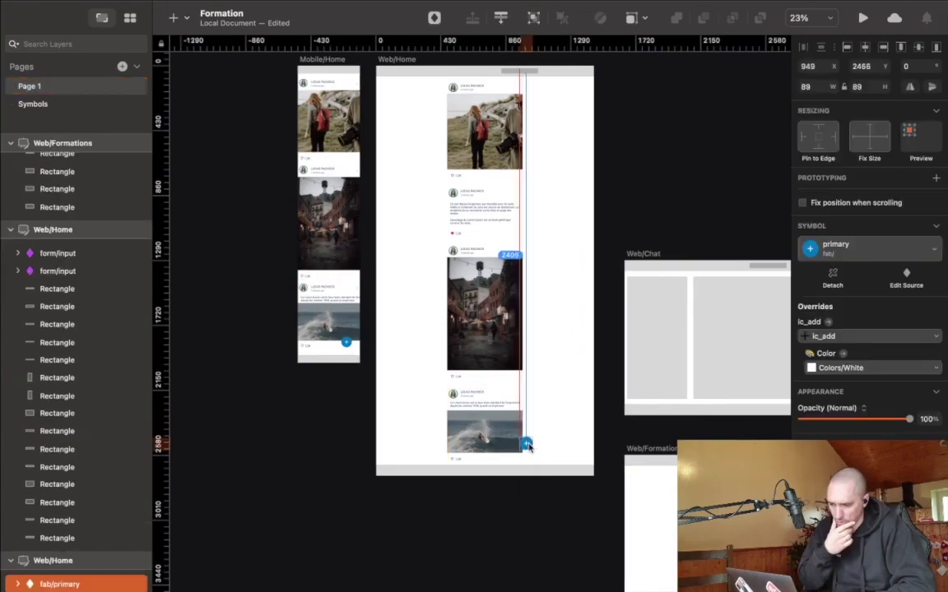
{"action": "left_click", "coordinate": [554, 398]}
- Compare the Mobile/Home and Web/Home feeds side by side, checking the posts and the placement of both add buttons
{"action": "scroll", "coordinate": [554, 397], "scroll_direction": "down", "scroll_amount": 2}
{"action": "scroll", "coordinate": [555, 397], "scroll_direction": "up", "scroll_amount": 4}
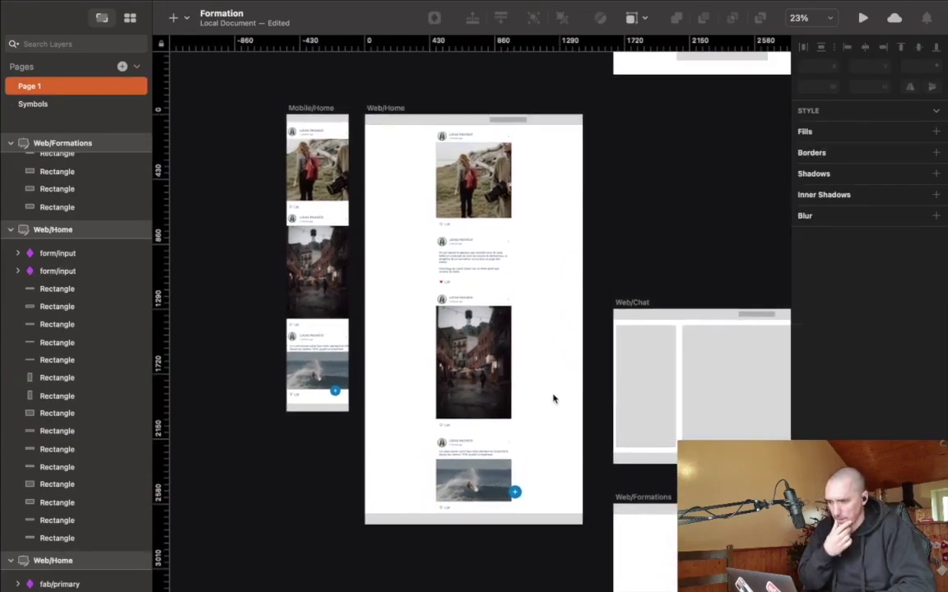
{"action": "scroll", "coordinate": [553, 398], "scroll_direction": "left", "scroll_amount": 3}
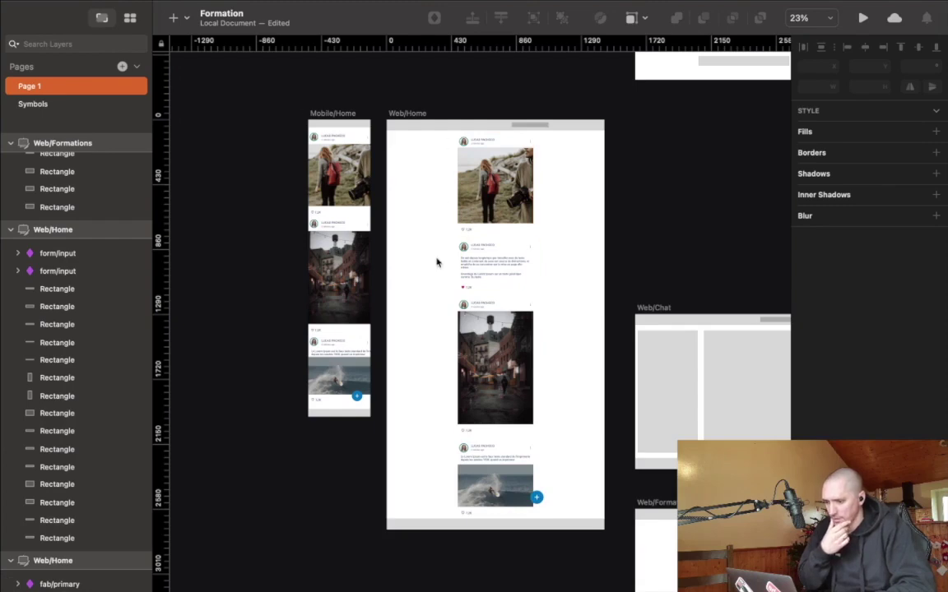
{"action": "scroll", "coordinate": [428, 286], "scroll_direction": "right", "scroll_amount": 5}
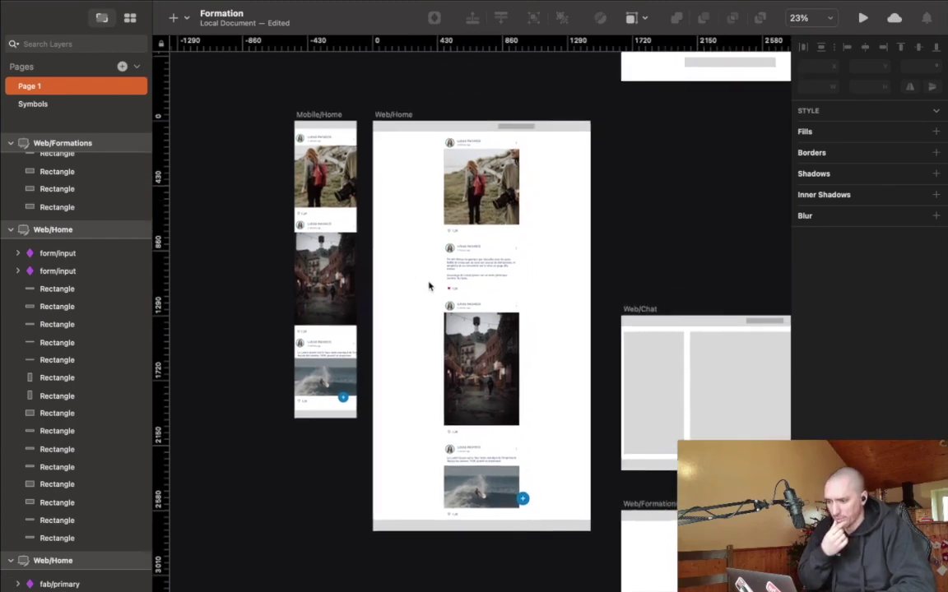
{"action": "scroll", "coordinate": [428, 284], "scroll_direction": "right", "scroll_amount": 3}
{"action": "scroll", "coordinate": [428, 283], "scroll_direction": "down", "scroll_amount": 2}
{"action": "scroll", "coordinate": [429, 285], "scroll_direction": "left", "scroll_amount": 6}
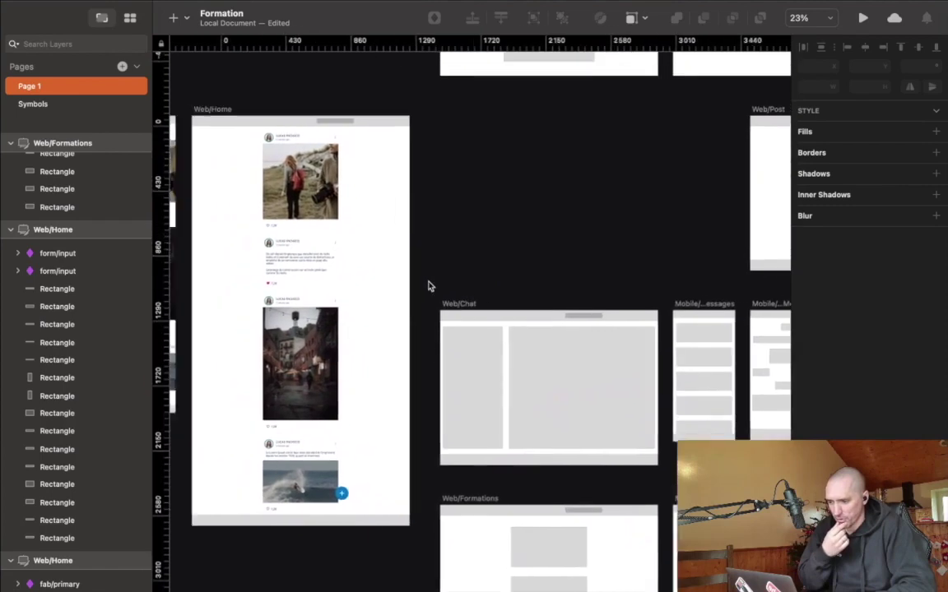
{"action": "scroll", "coordinate": [416, 216], "scroll_direction": "up", "scroll_amount": 5}
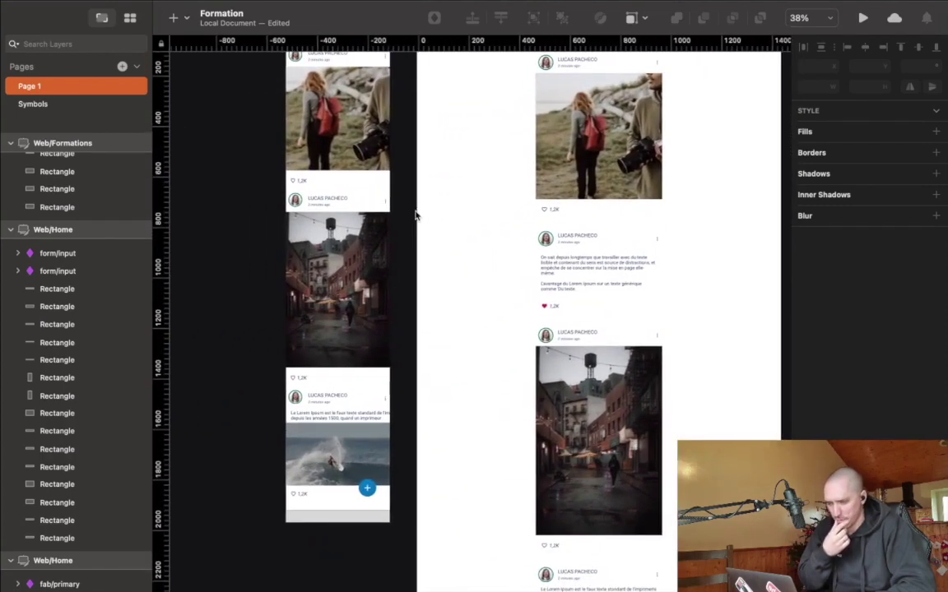
{"action": "scroll", "coordinate": [425, 221], "scroll_direction": "right", "scroll_amount": 3}
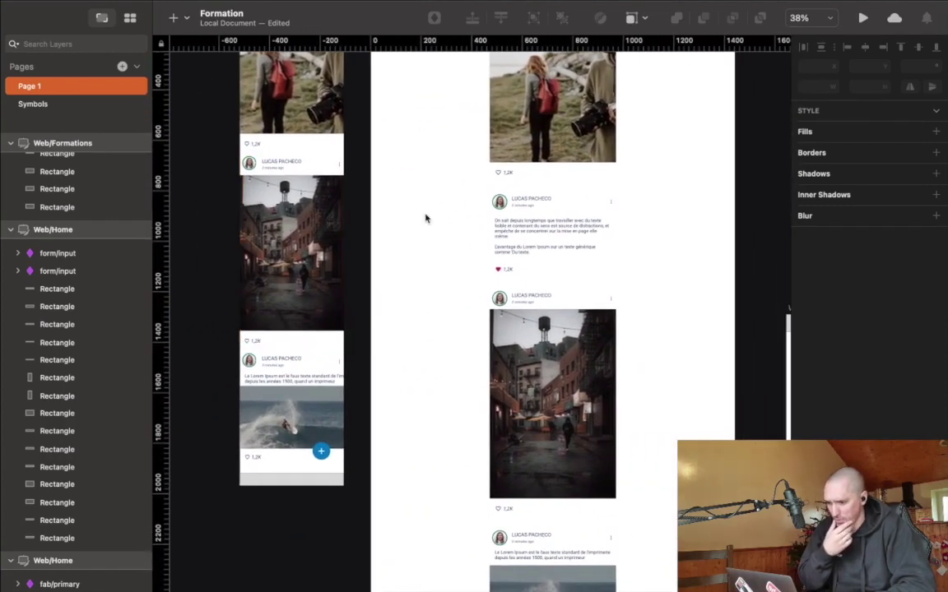
{"action": "scroll", "coordinate": [425, 218], "scroll_direction": "up", "scroll_amount": 4}
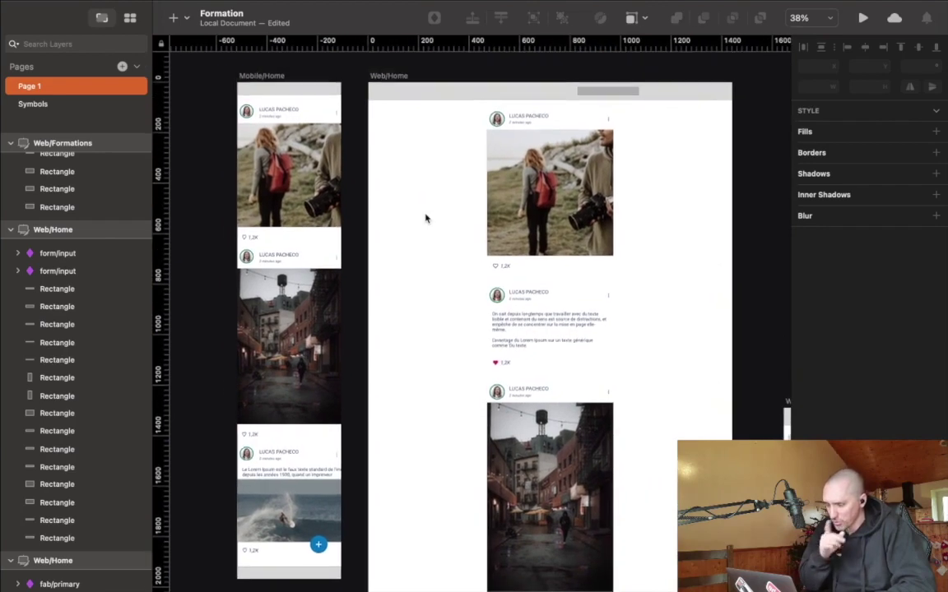
{"action": "scroll", "coordinate": [425, 218], "scroll_direction": "down", "scroll_amount": 1}
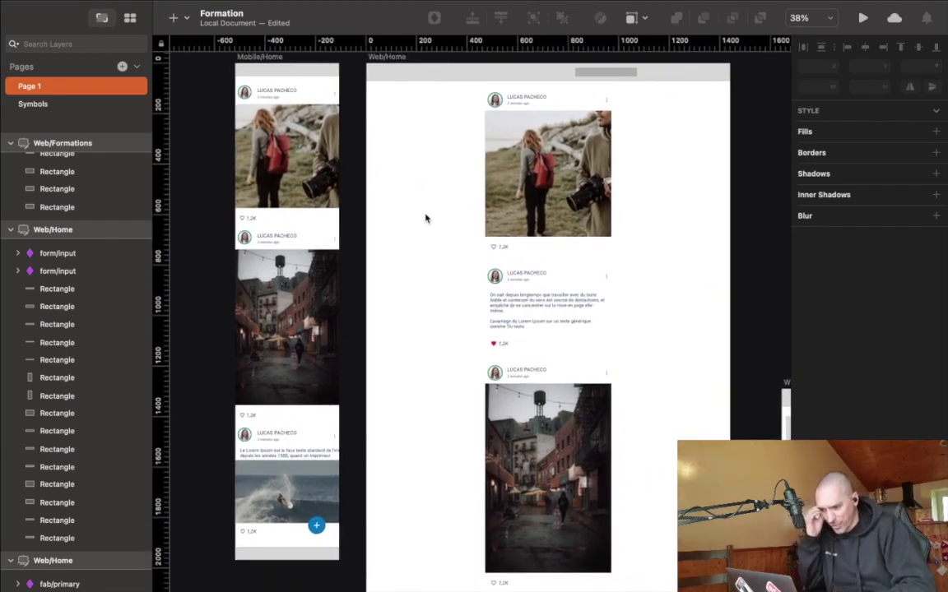
{"action": "scroll", "coordinate": [575, 222], "scroll_direction": "right", "scroll_amount": 3}
{"action": "scroll", "coordinate": [575, 222], "scroll_direction": "down", "scroll_amount": 3}
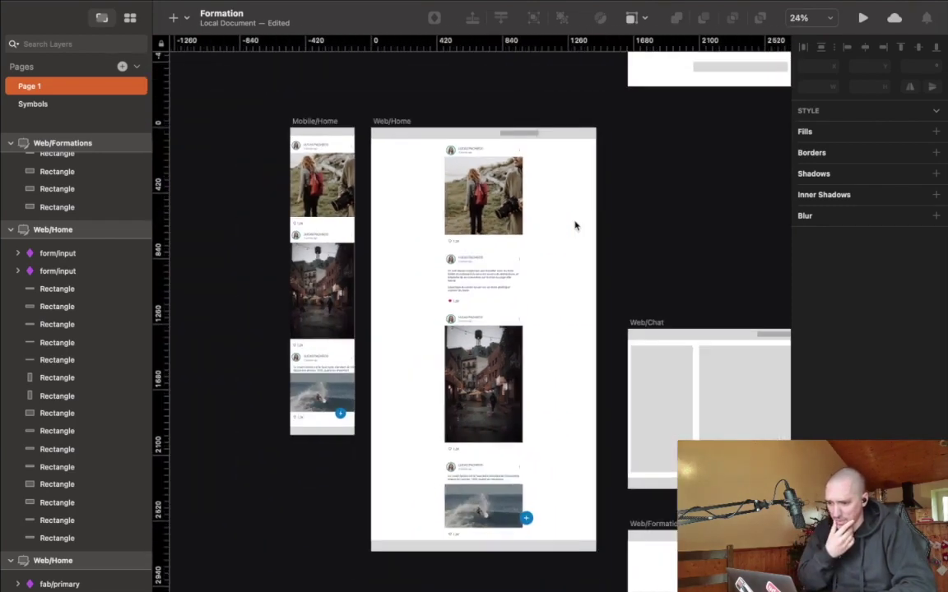
- Examine the Web/Post and Mobile/Post wireframes, and return to the two Home artboards
{"action": "scroll", "coordinate": [575, 223], "scroll_direction": "right", "scroll_amount": 5}
{"action": "scroll", "coordinate": [575, 224], "scroll_direction": "down", "scroll_amount": 2}
{"action": "scroll", "coordinate": [575, 225], "scroll_direction": "up", "scroll_amount": 3}
{"action": "scroll", "coordinate": [575, 225], "scroll_direction": "right", "scroll_amount": 5}
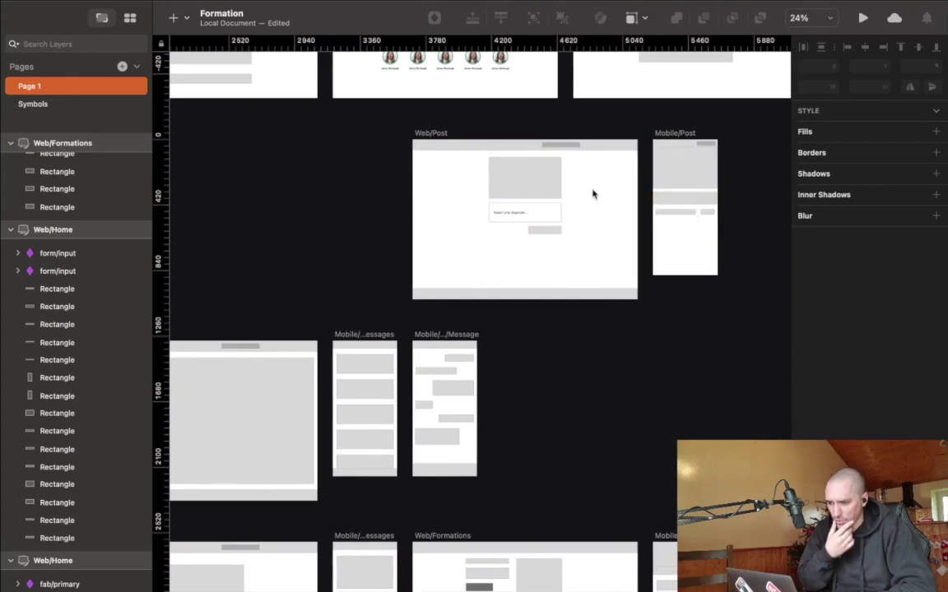
{"action": "scroll", "coordinate": [592, 195], "scroll_direction": "right", "scroll_amount": 2}
{"action": "scroll", "coordinate": [592, 194], "scroll_direction": "up", "scroll_amount": 3}
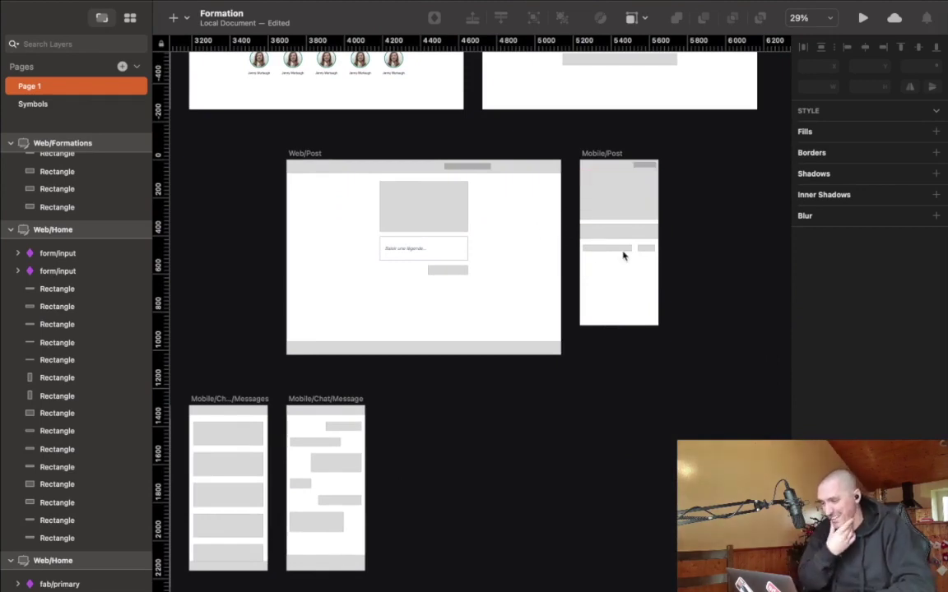
{"action": "scroll", "coordinate": [527, 271], "scroll_direction": "left", "scroll_amount": 15}
{"action": "scroll", "coordinate": [527, 271], "scroll_direction": "down", "scroll_amount": 2}
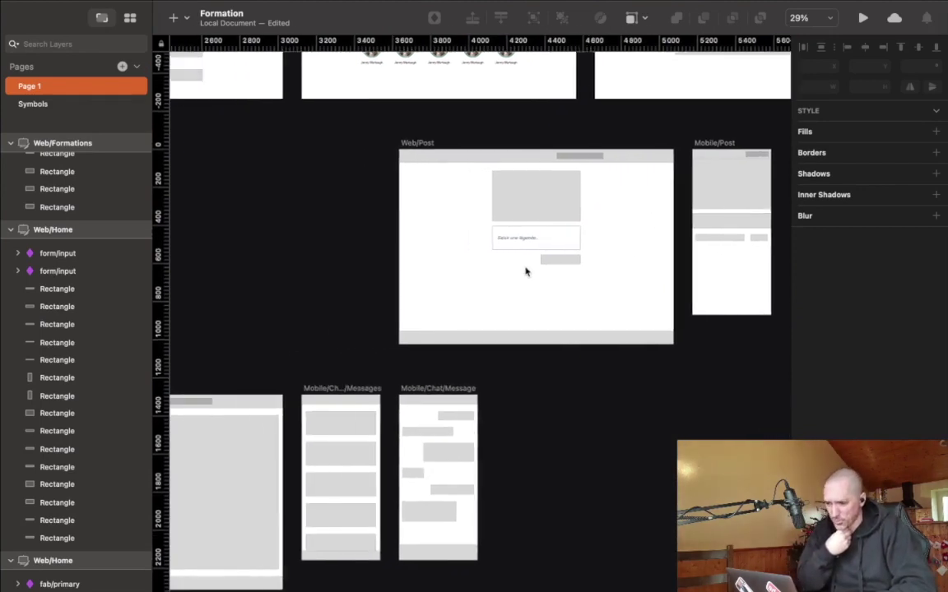
{"action": "scroll", "coordinate": [526, 271], "scroll_direction": "right", "scroll_amount": 3}
{"action": "scroll", "coordinate": [527, 271], "scroll_direction": "up", "scroll_amount": 2}
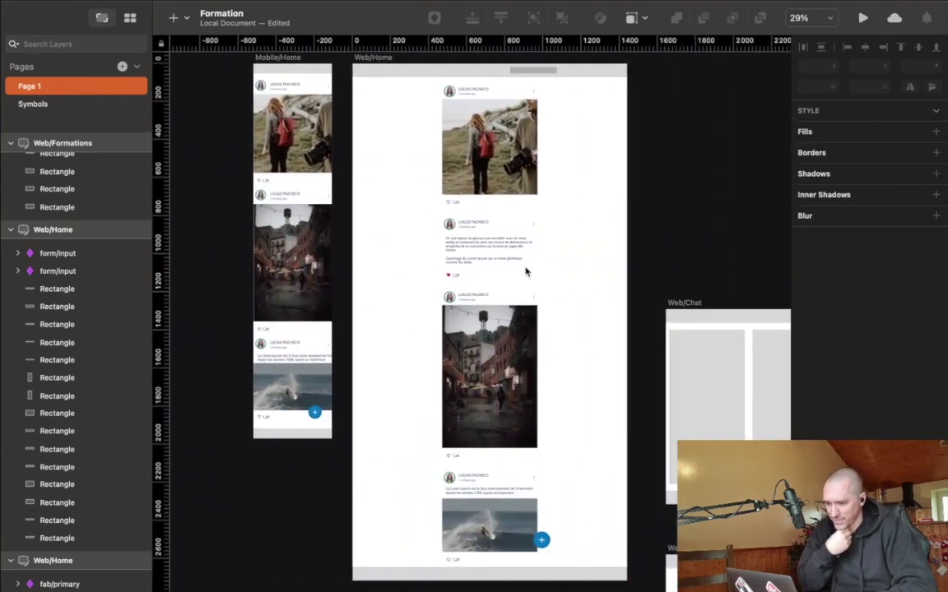